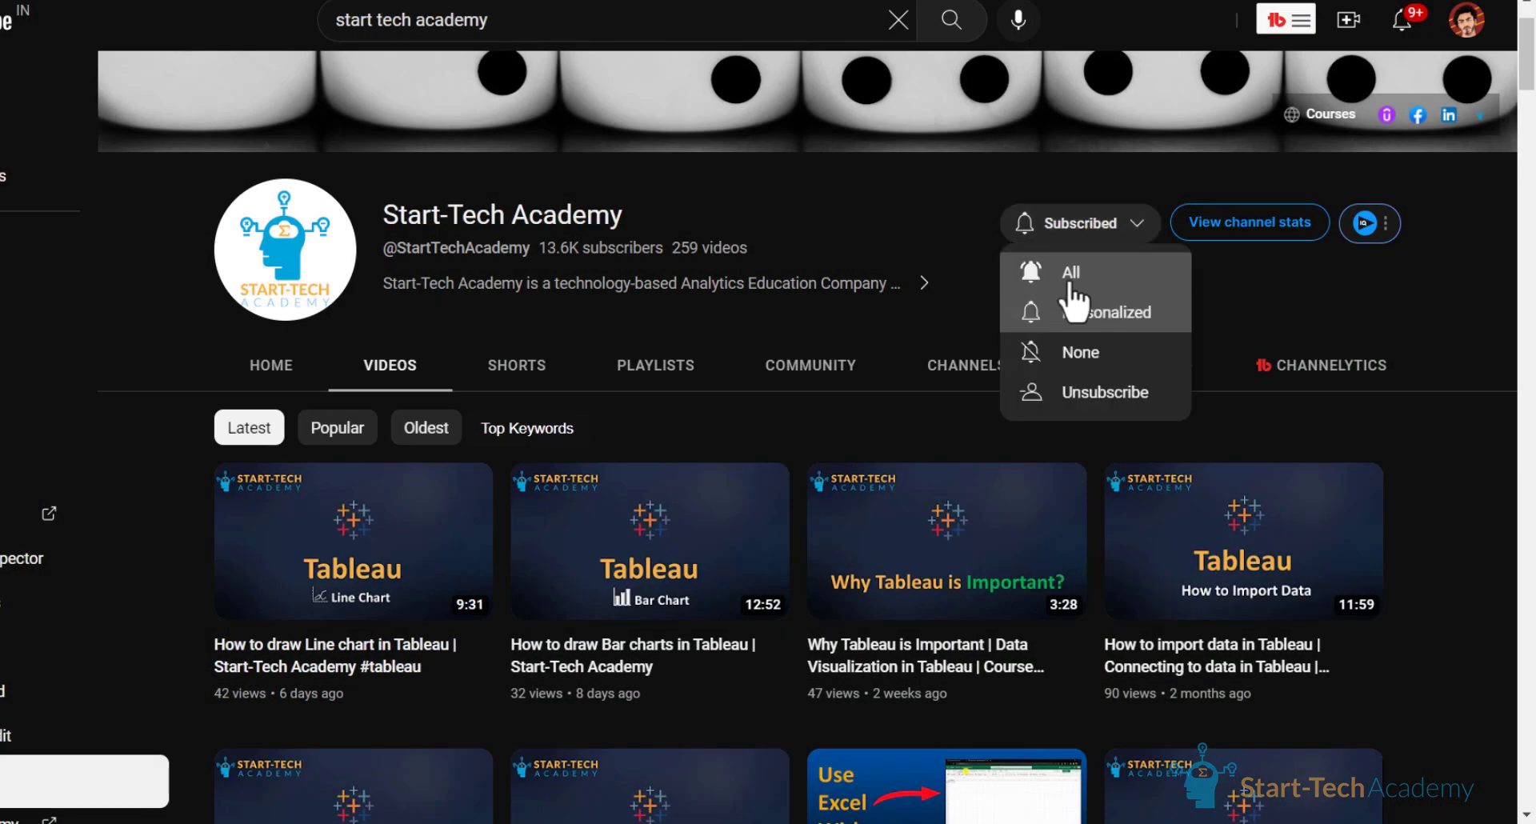
Step: Set Start-Tech Academy channel notifications to All and scroll through its videos
{"action": "left_click", "coordinate": [1072, 269]}
{"action": "scroll", "coordinate": [880, 326], "scroll_direction": "down", "scroll_amount": 1}
{"action": "scroll", "coordinate": [880, 327], "scroll_direction": "down", "scroll_amount": 20}
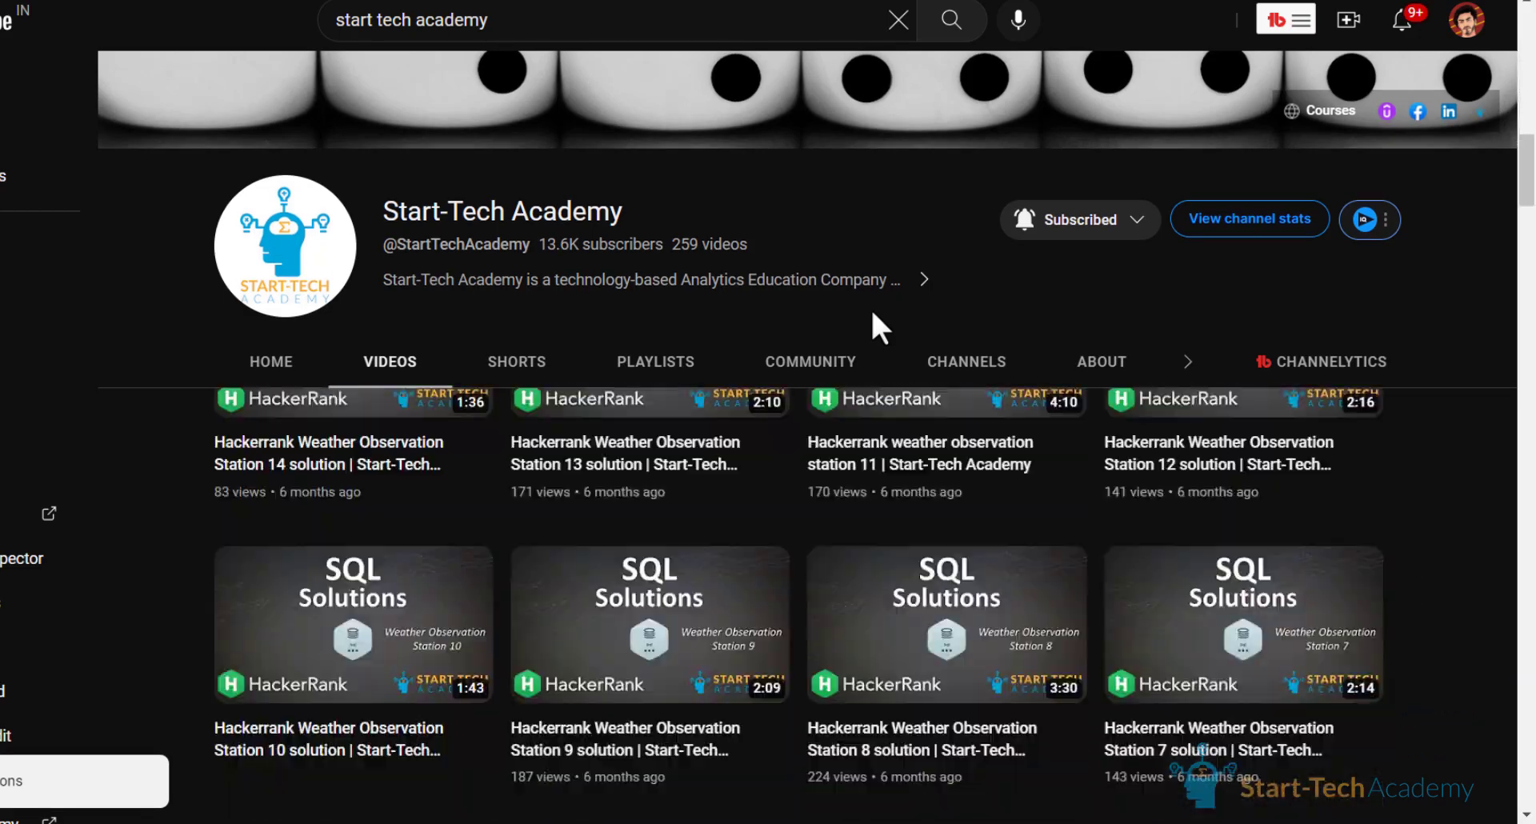
{"action": "scroll", "coordinate": [874, 316], "scroll_direction": "down", "scroll_amount": 5}
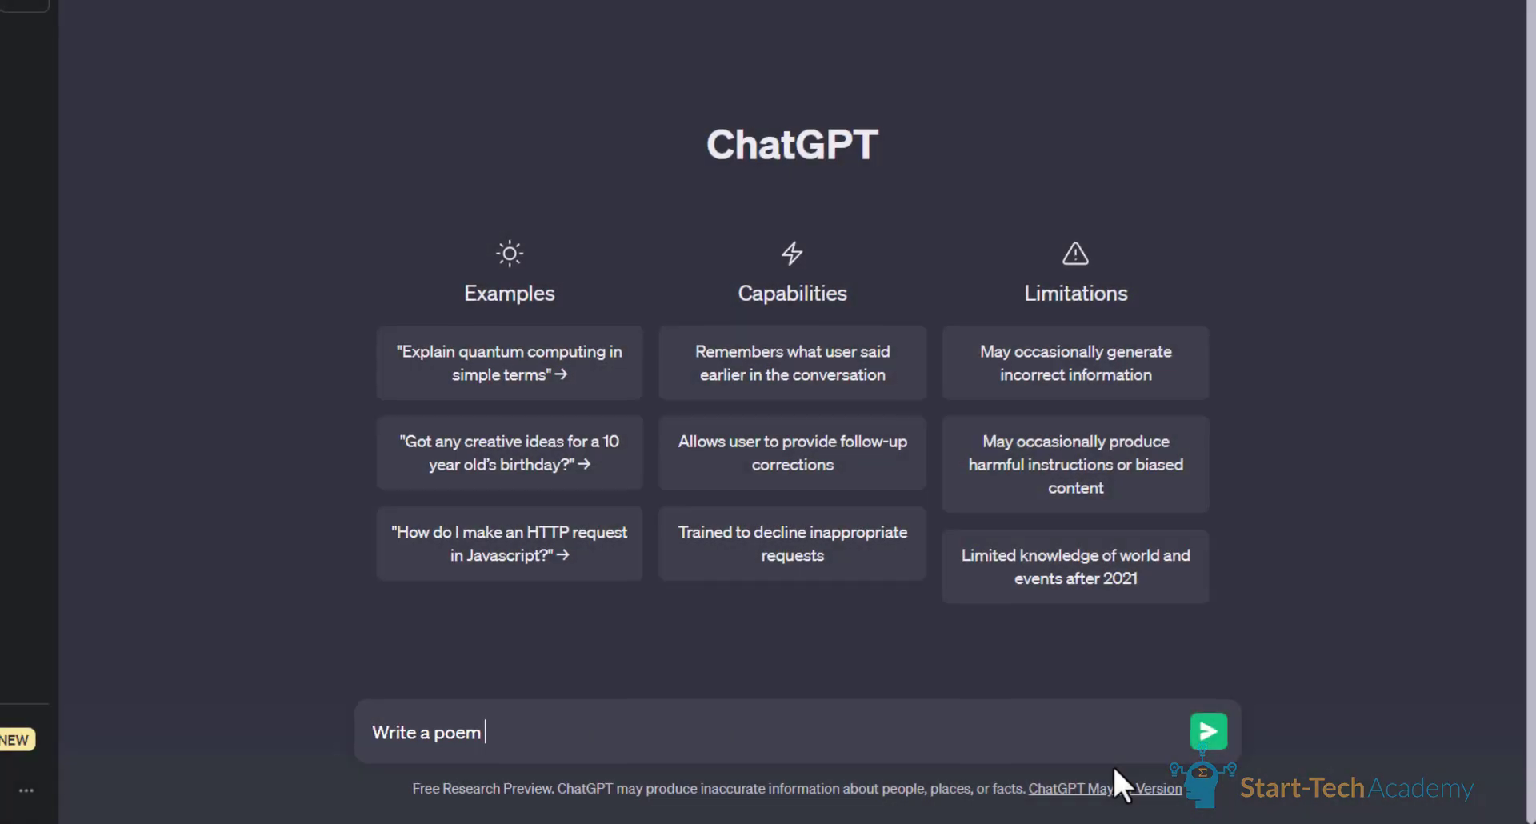
Step: Send the prompt 'Write a poem on rain.' and scroll through the generated poem
{"action": "type", "text": "on rain."}
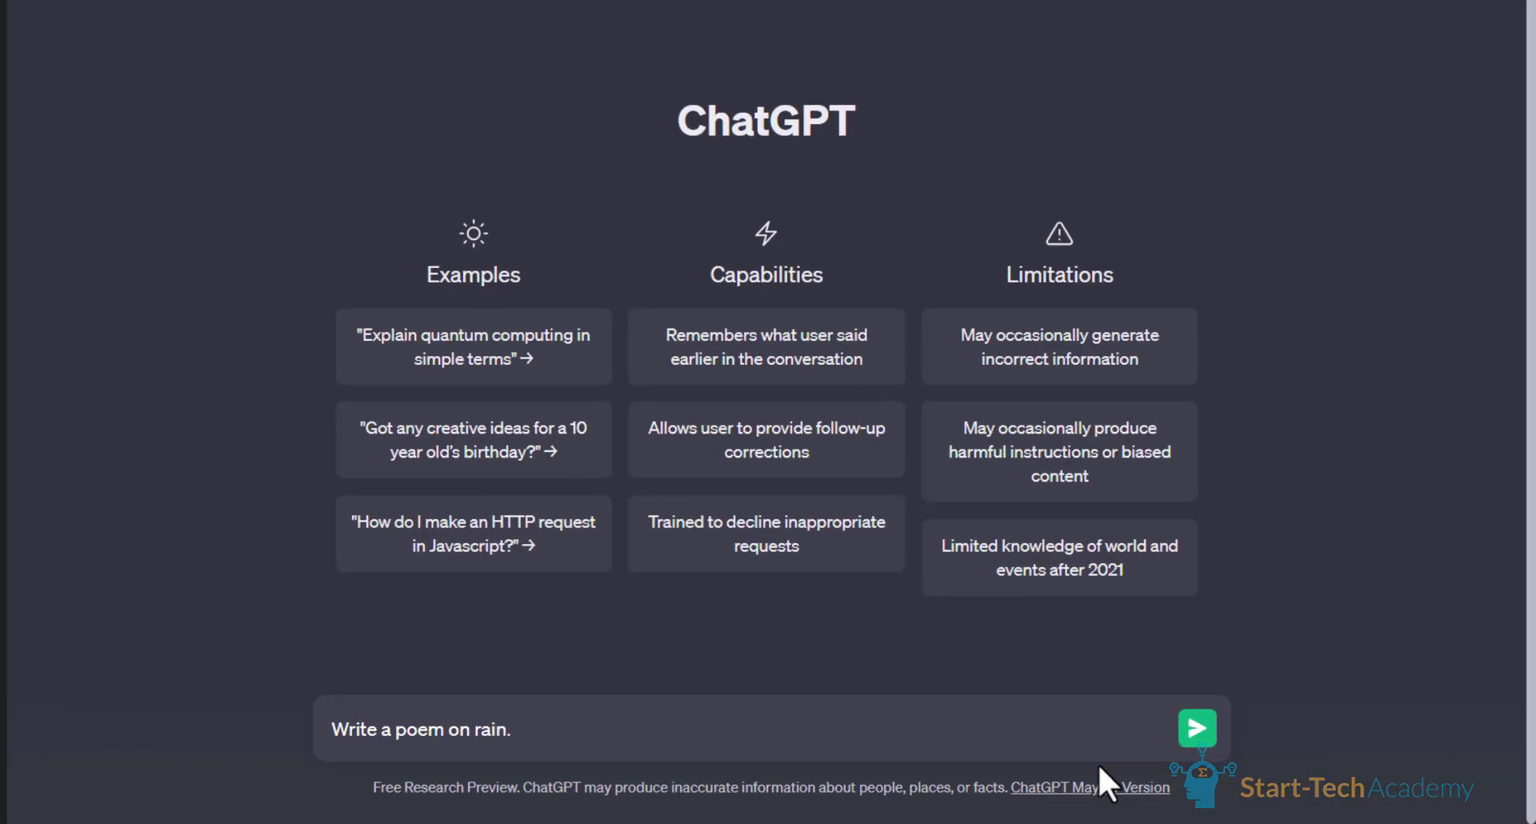
{"action": "key", "text": "Return"}
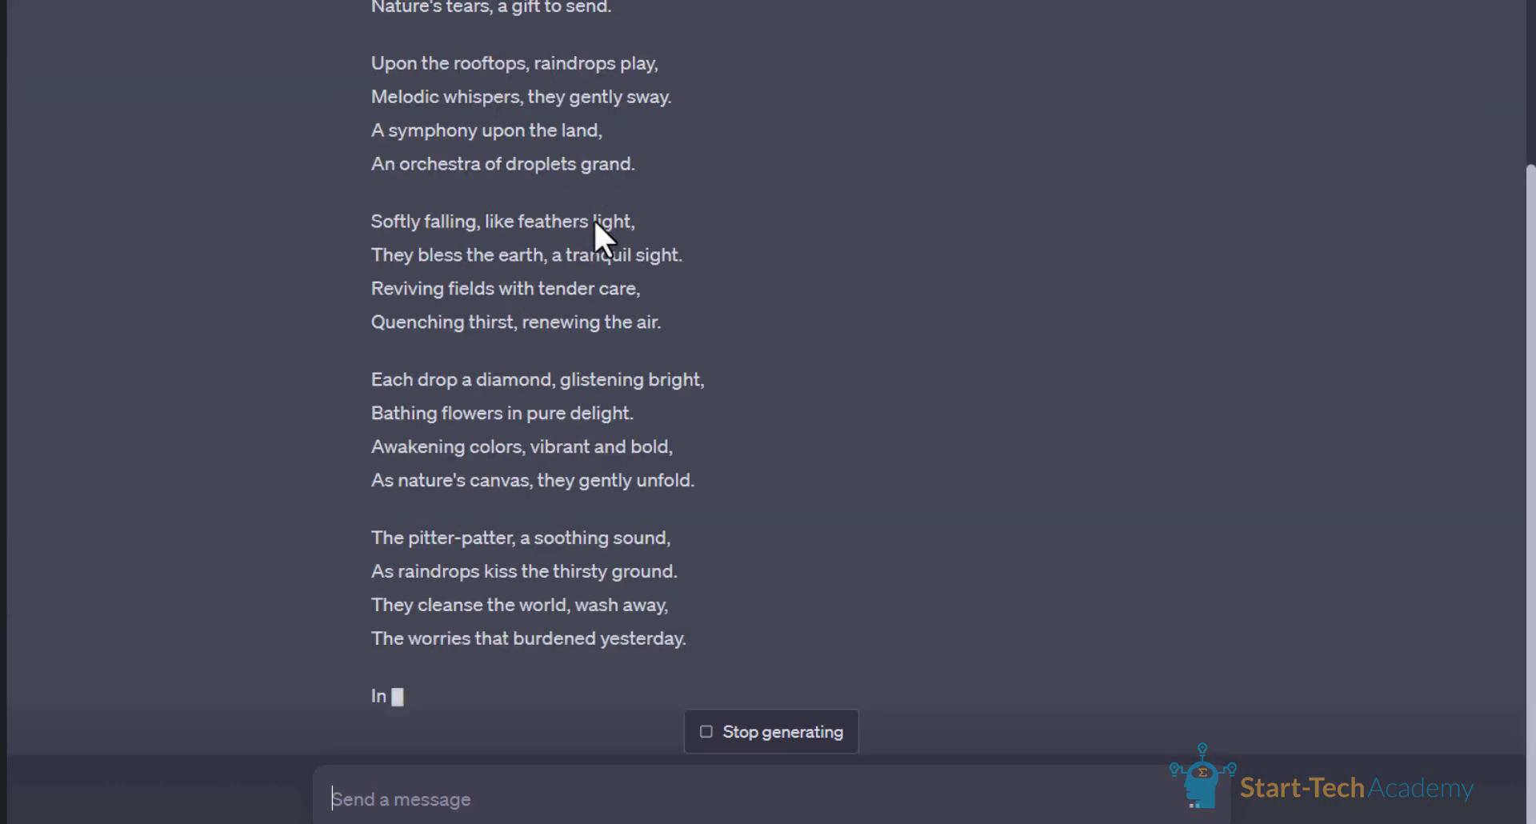
{"action": "scroll", "coordinate": [596, 228], "scroll_direction": "up", "scroll_amount": 5}
{"action": "scroll", "coordinate": [597, 228], "scroll_direction": "down", "scroll_amount": 10}
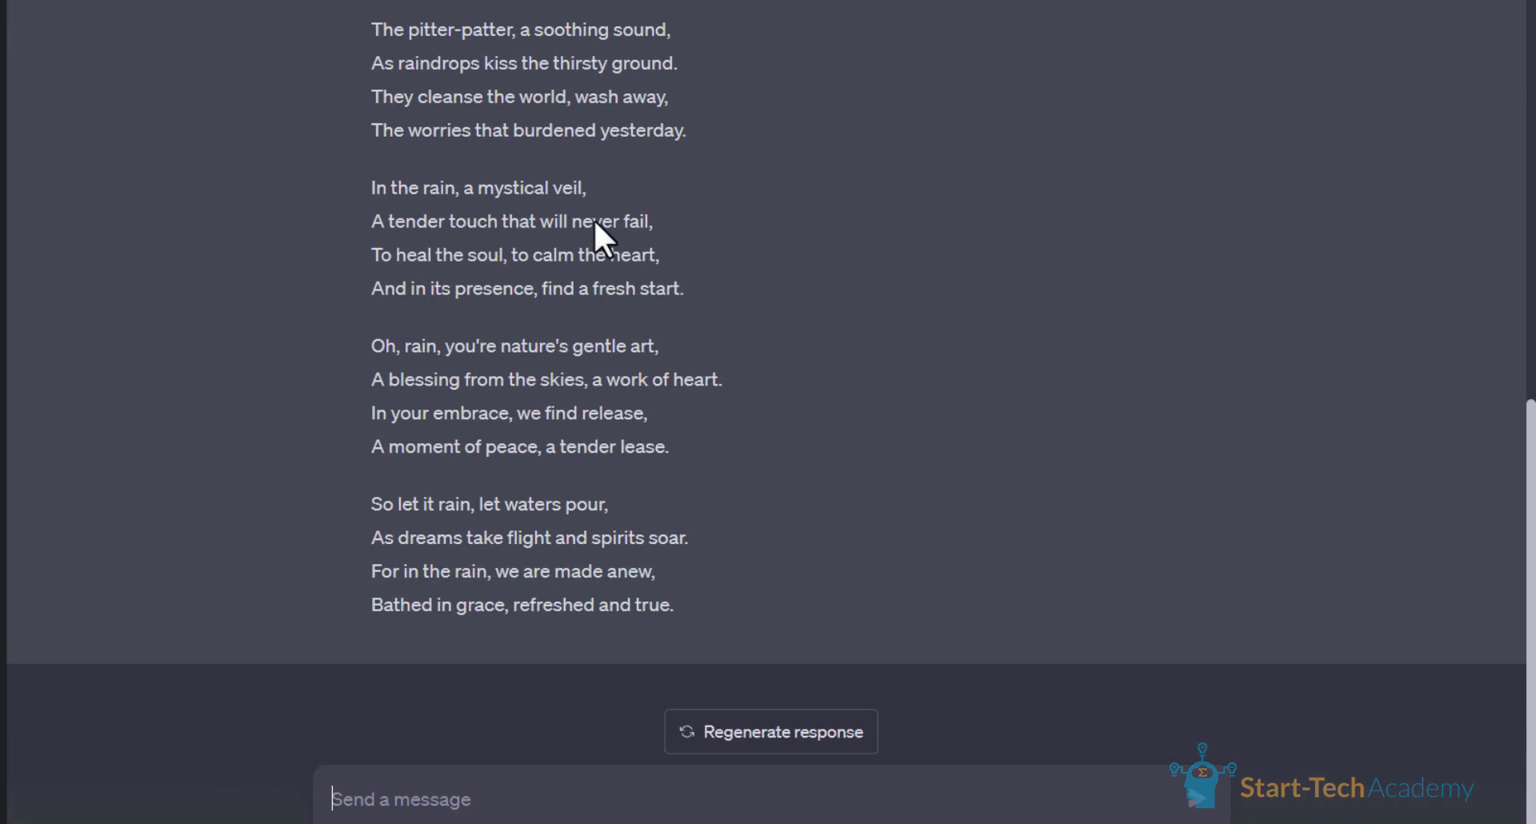
{"action": "scroll", "coordinate": [636, 150], "scroll_direction": "up", "scroll_amount": 9}
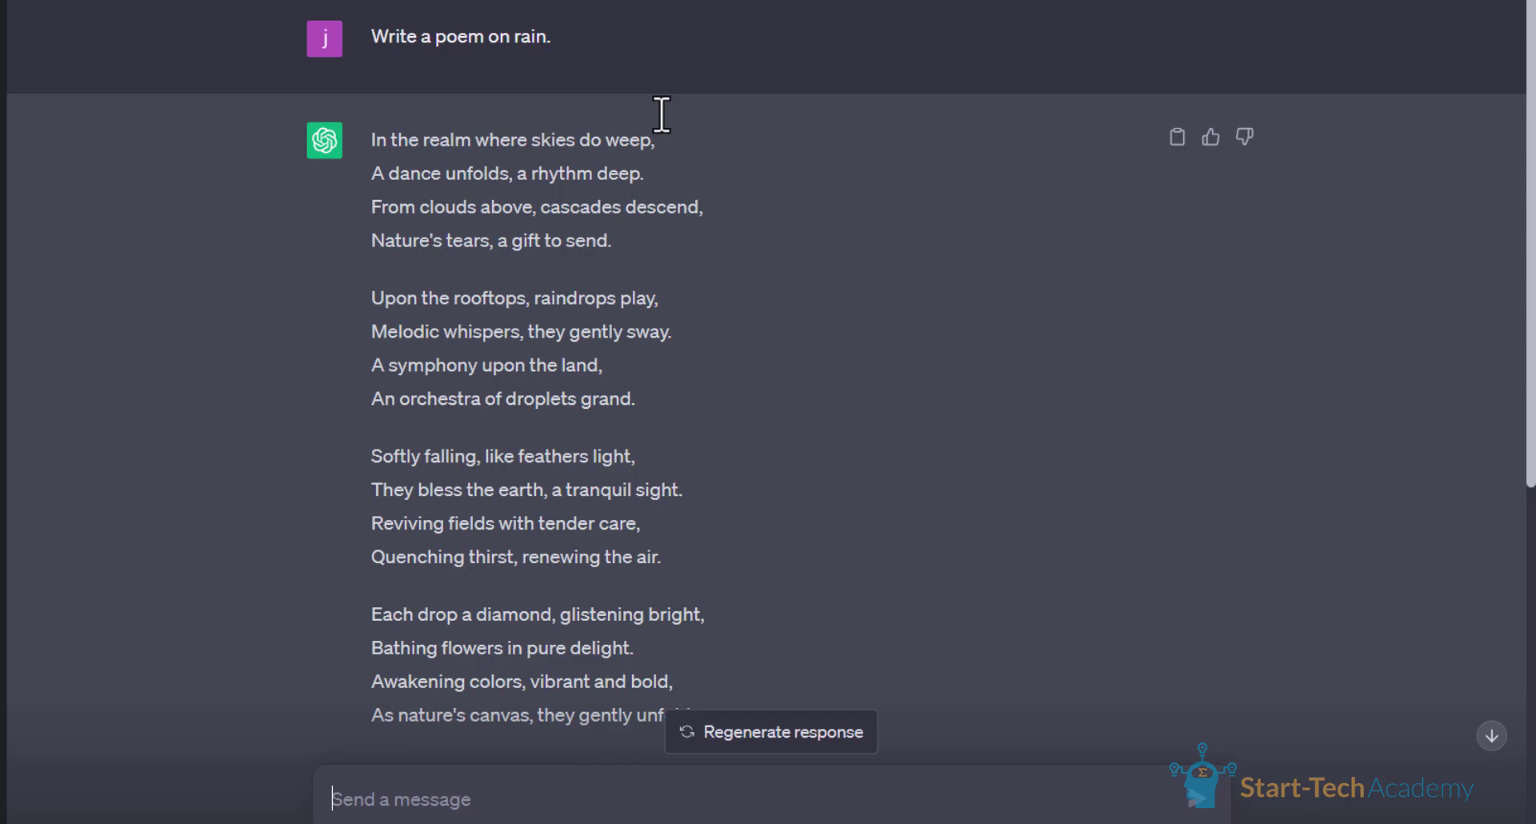
{"action": "scroll", "coordinate": [632, 168], "scroll_direction": "down", "scroll_amount": 8}
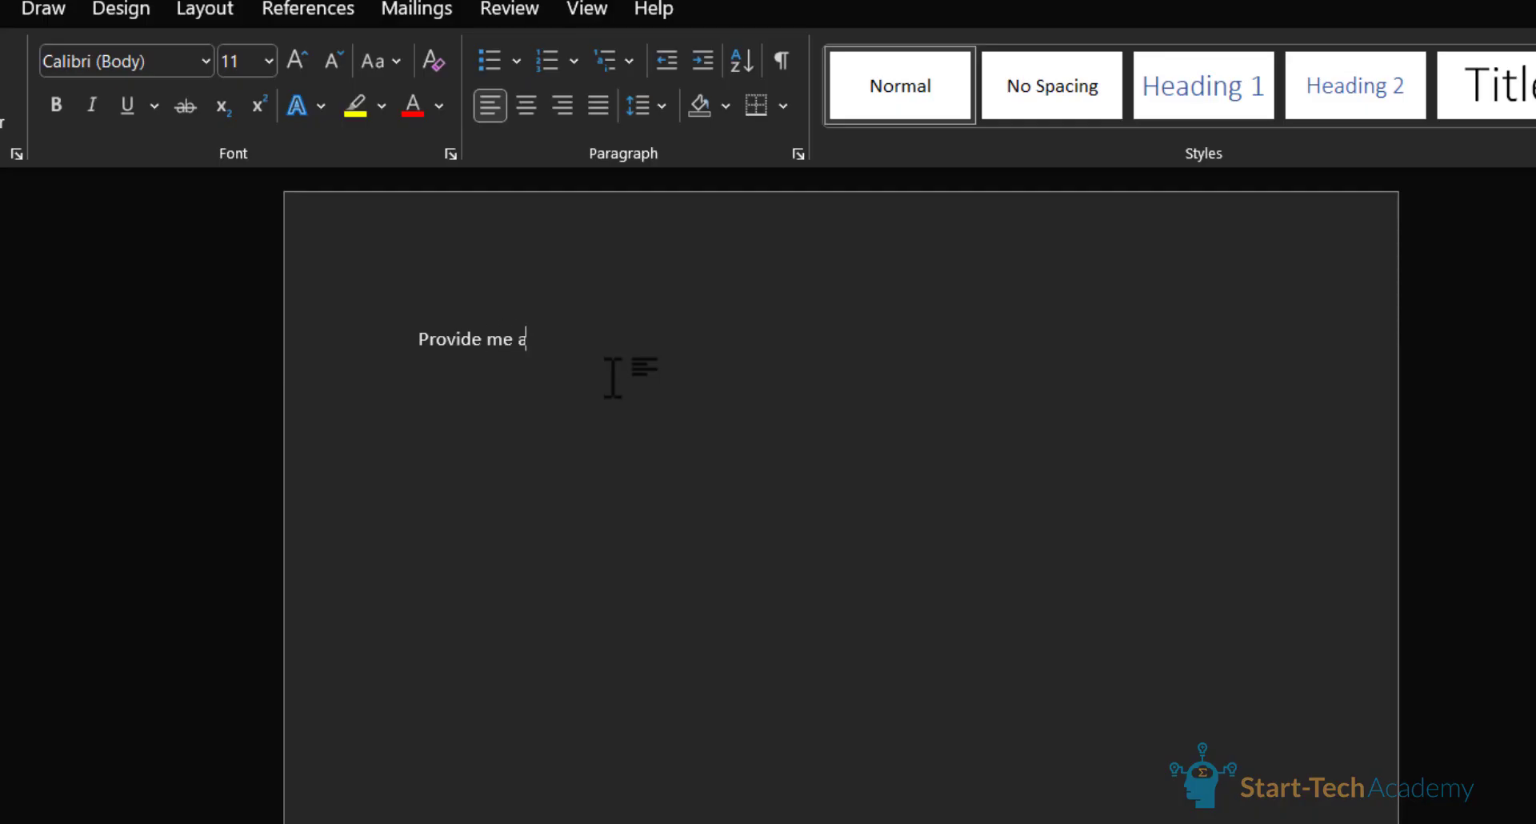
Step: Write 'Provide me a formula to add cells C3 to C5 in my Excel sheet.' and copy it
{"action": "type", "text": "formula to add cells C3 to C"}
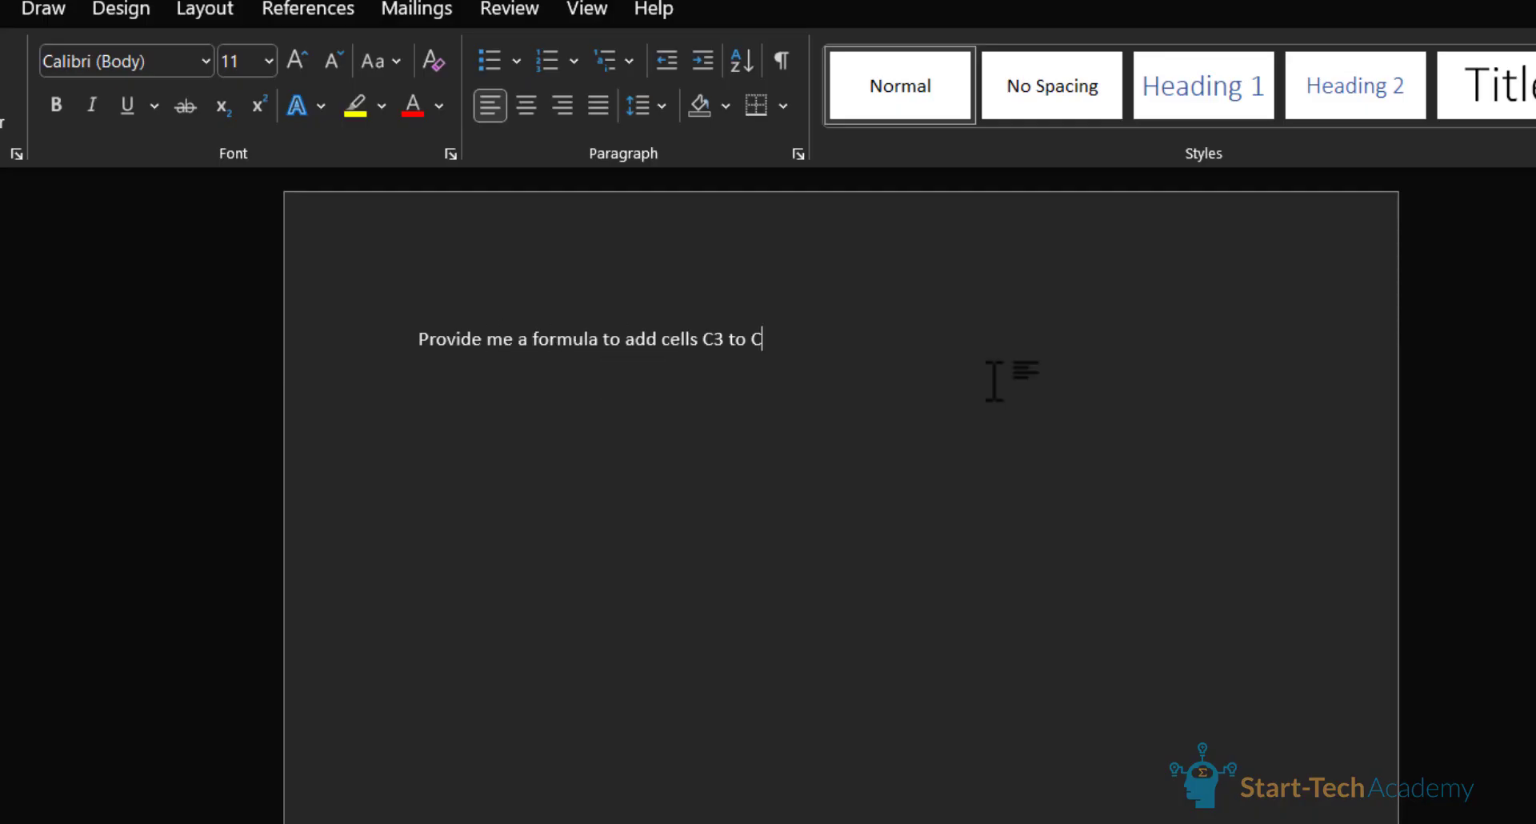
{"action": "type", "text": "5 in my Excel sheet."}
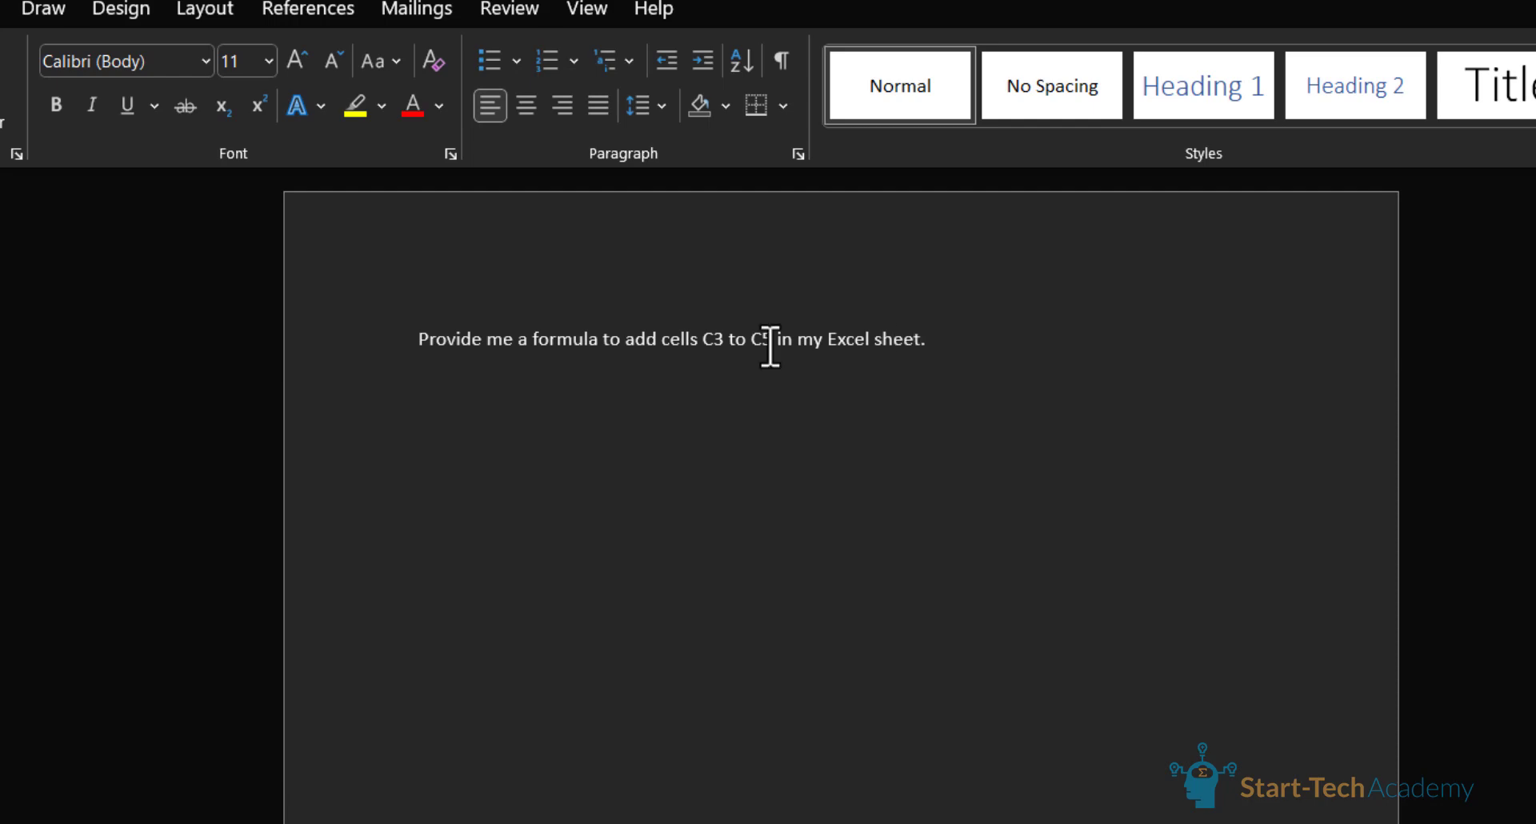
{"action": "triple_click", "coordinate": [770, 346]}
{"action": "right_click", "coordinate": [771, 349]}
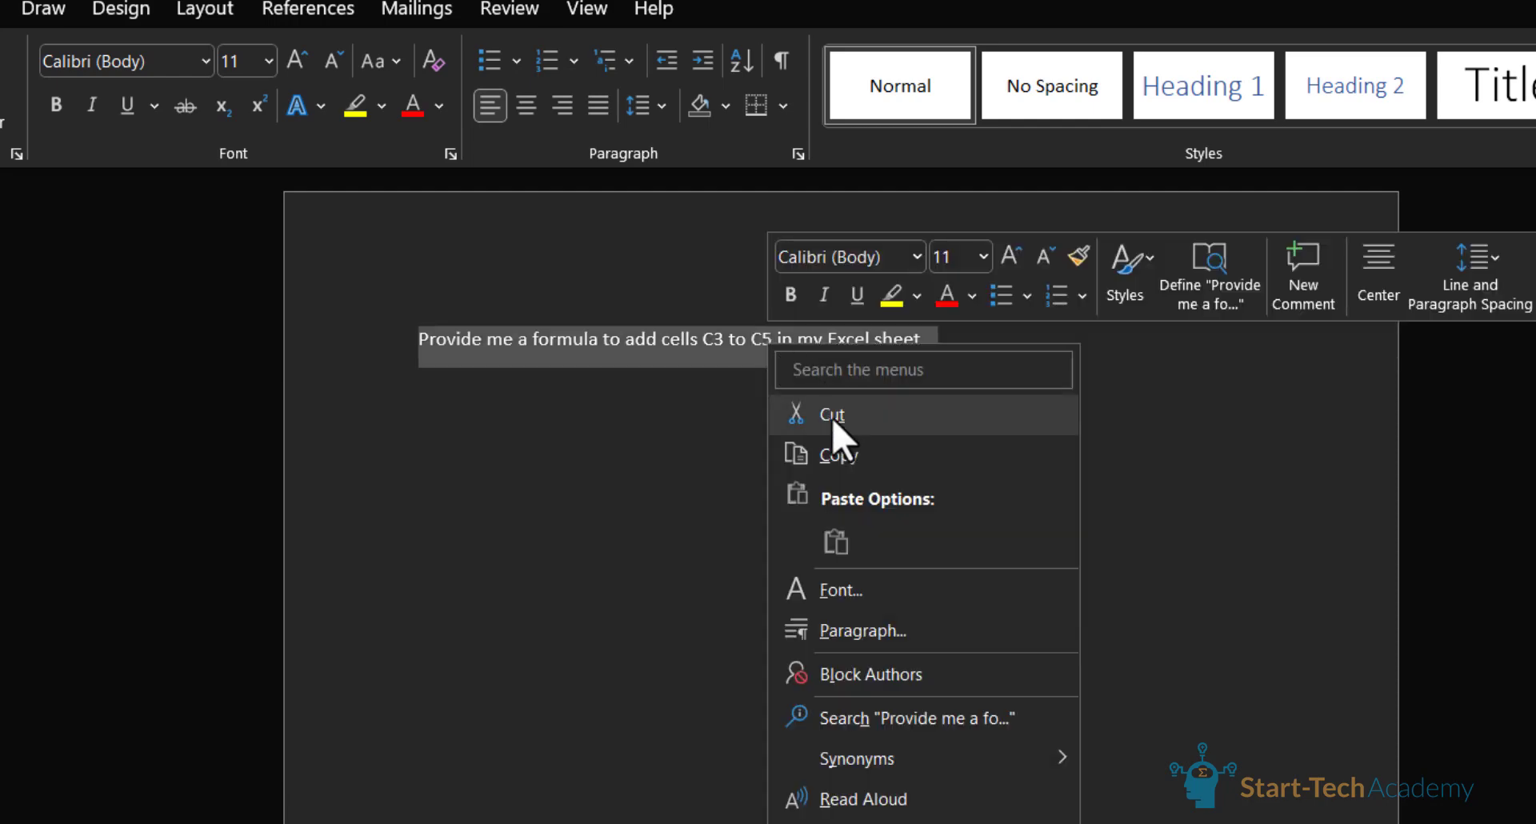
{"action": "left_click", "coordinate": [829, 463]}
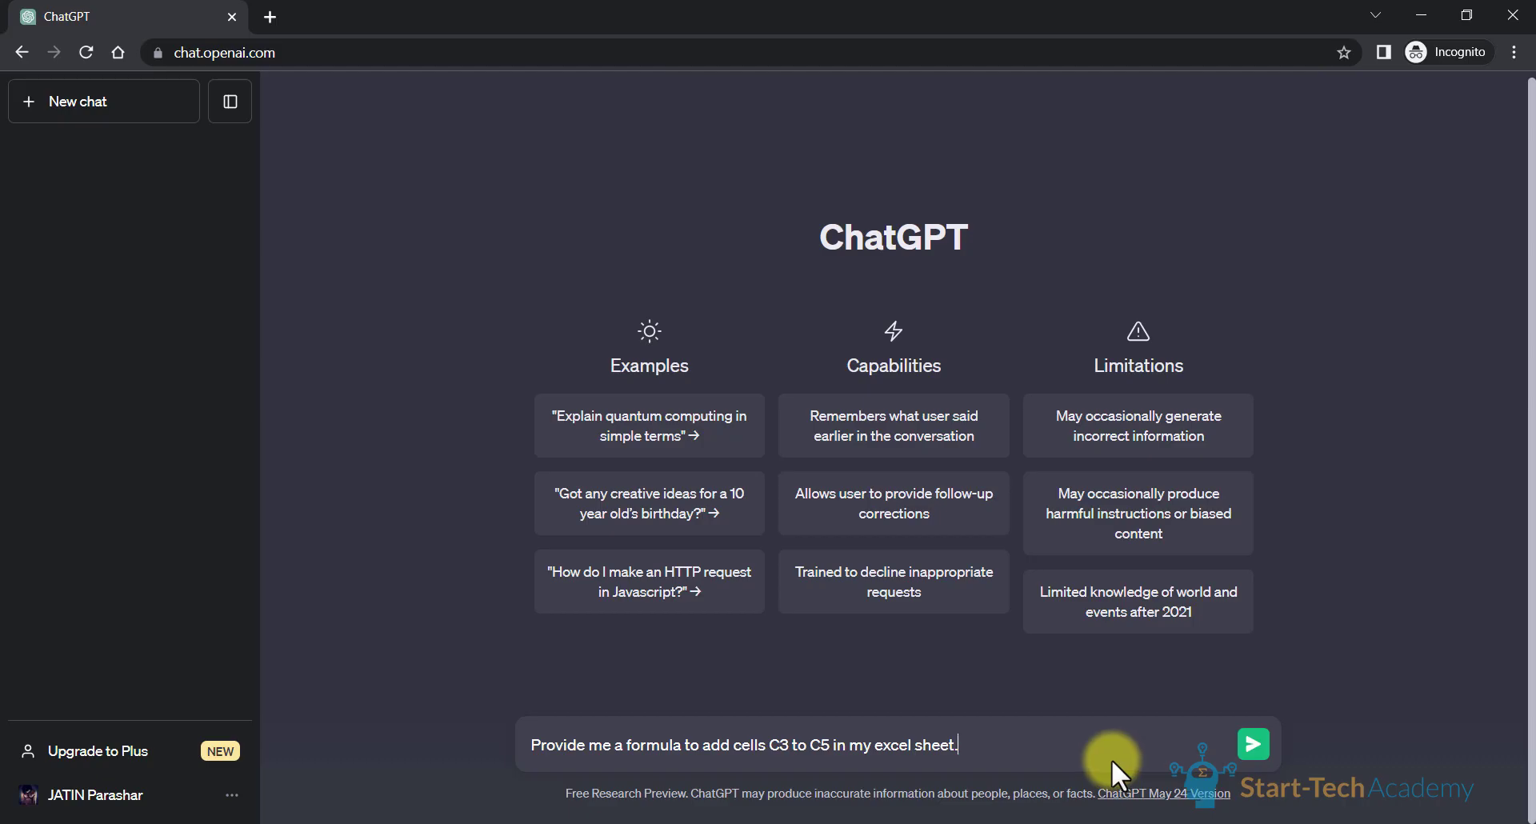
Step: Send the C3-to-C5 formula request, copy the returned =SUM(C3:C5), and paste it in the formula bar
{"action": "key", "text": "Return"}
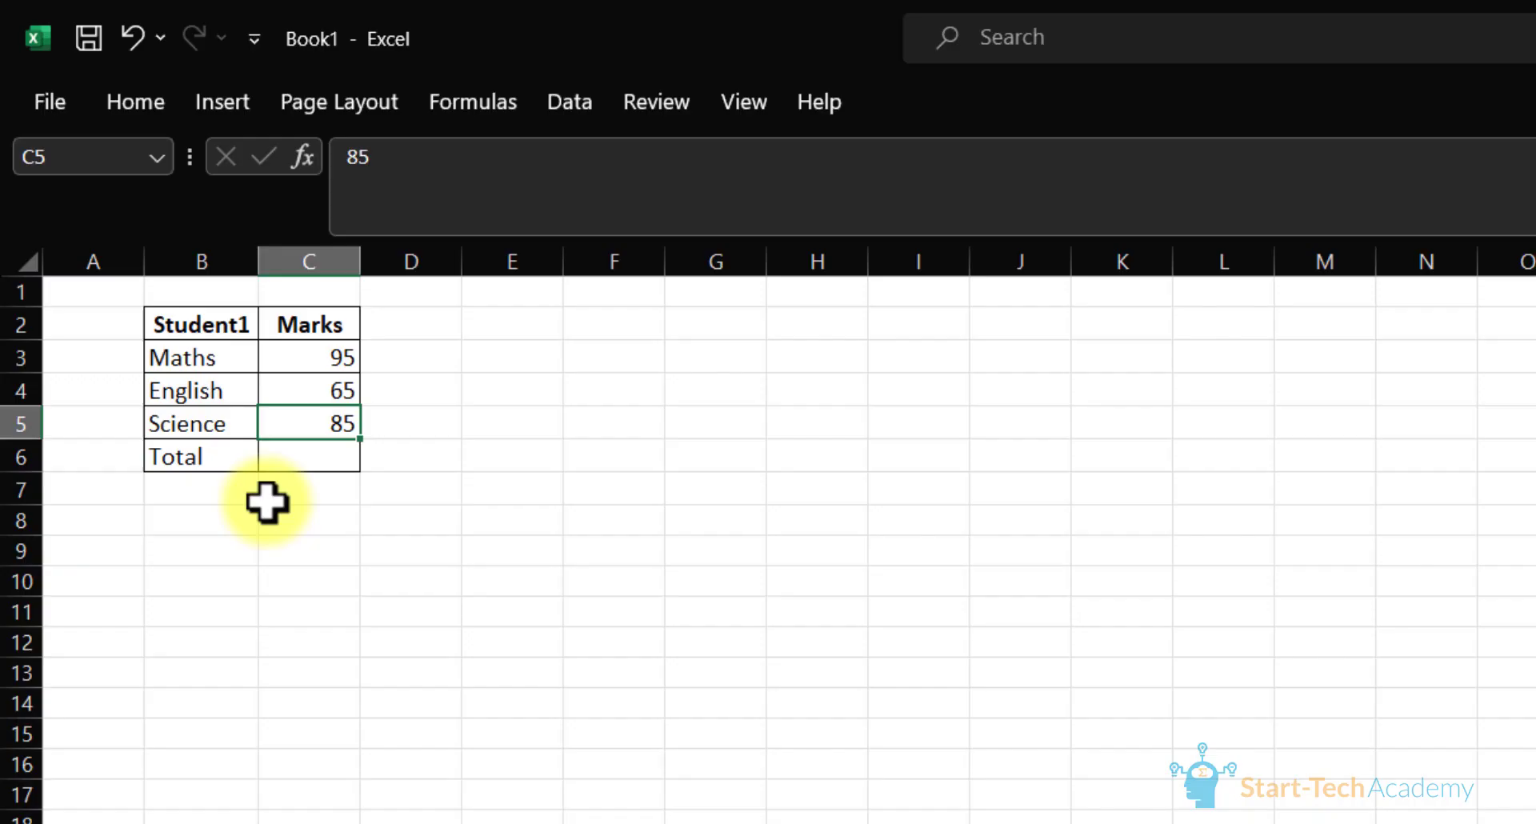
{"action": "left_click", "coordinate": [309, 456]}
{"action": "left_click", "coordinate": [491, 158]}
{"action": "key", "text": "ctrl+v"}
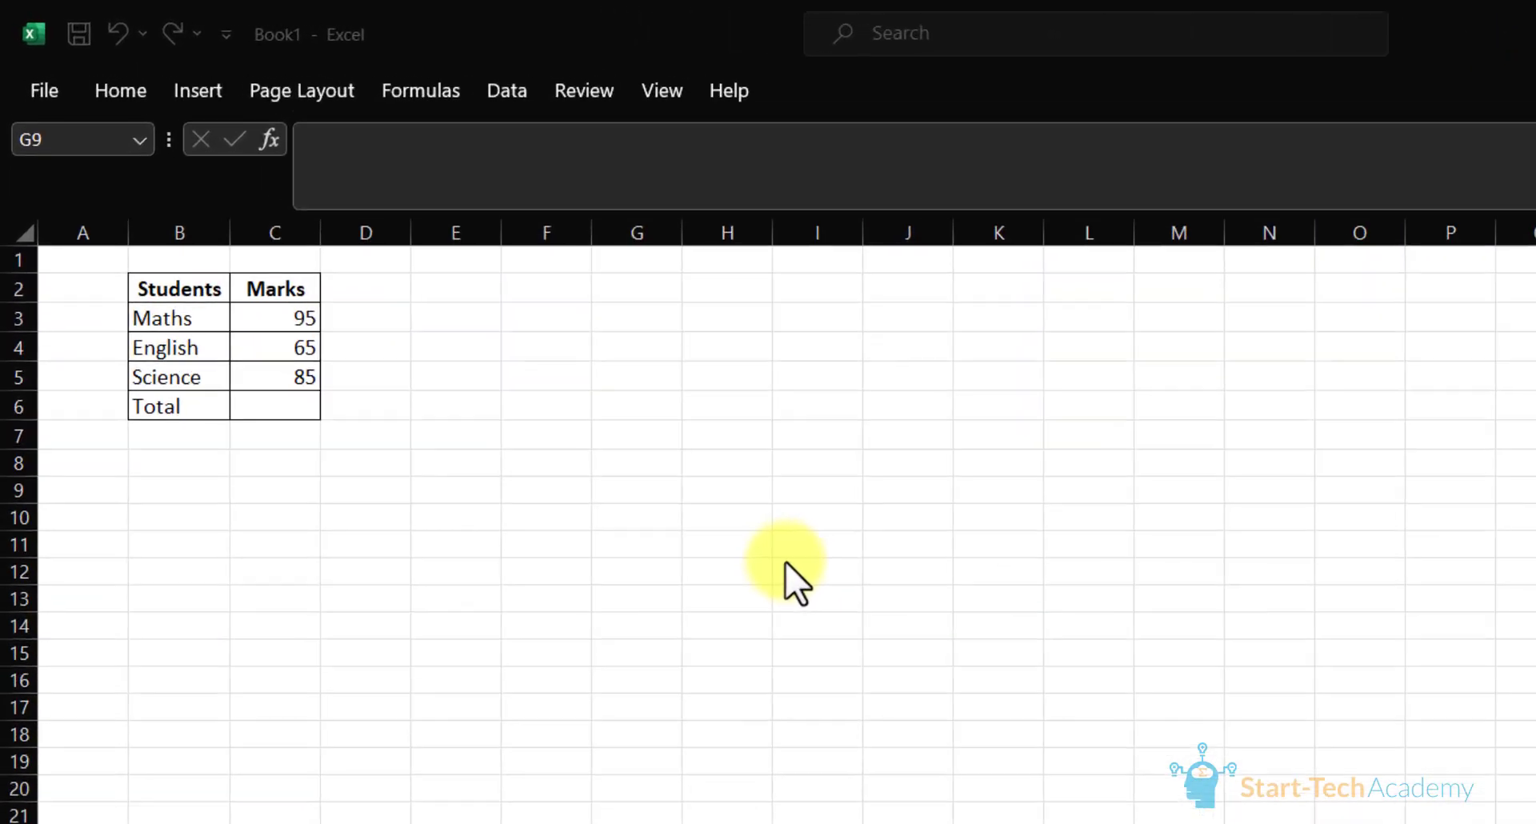
Step: Return to the Excel workbook and select the empty Total cell C6
{"action": "key", "text": "alt+Tab"}
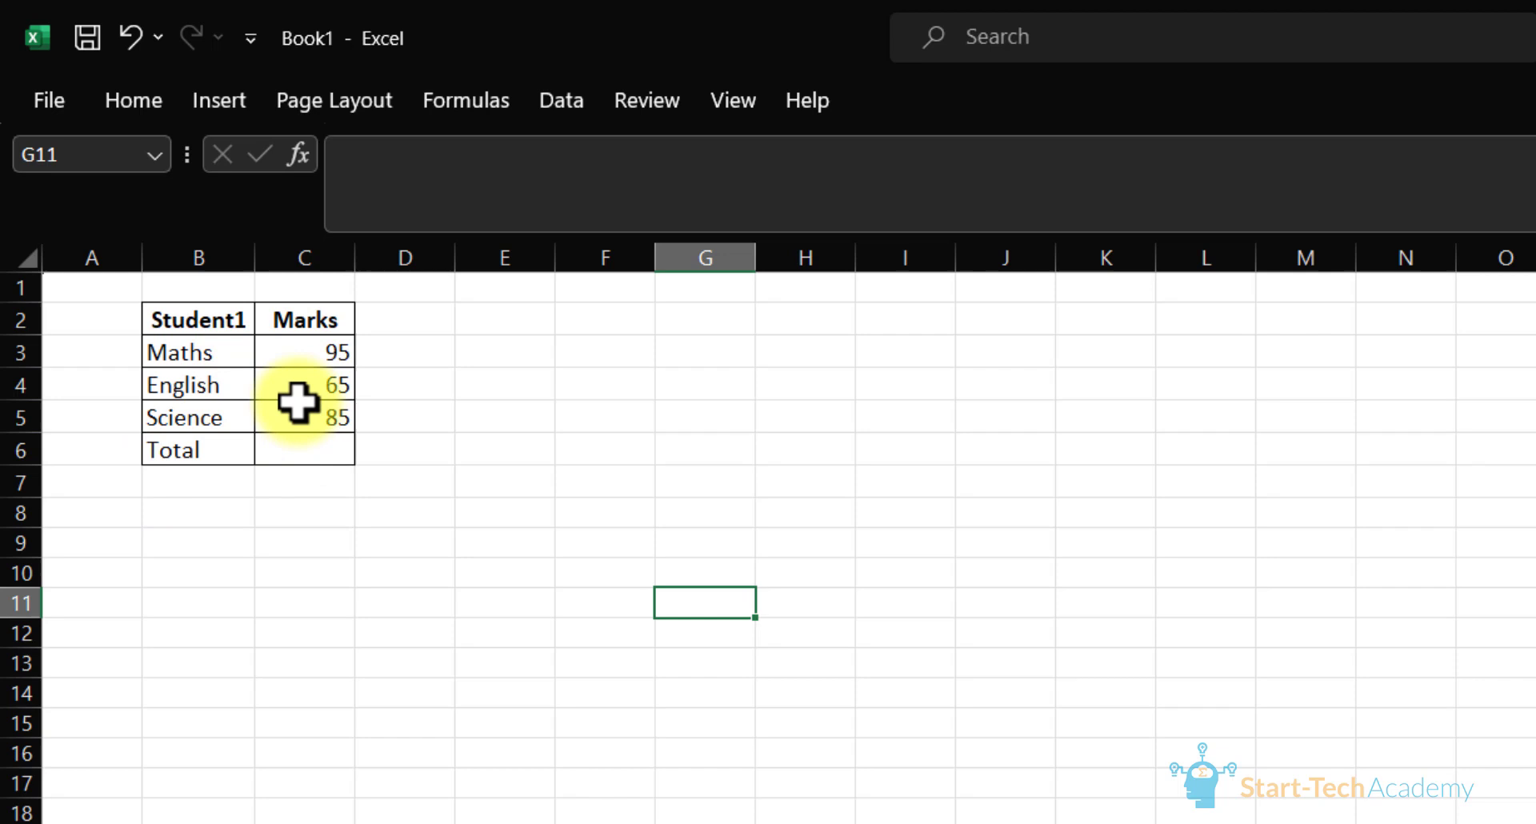
{"action": "left_click", "coordinate": [344, 454]}
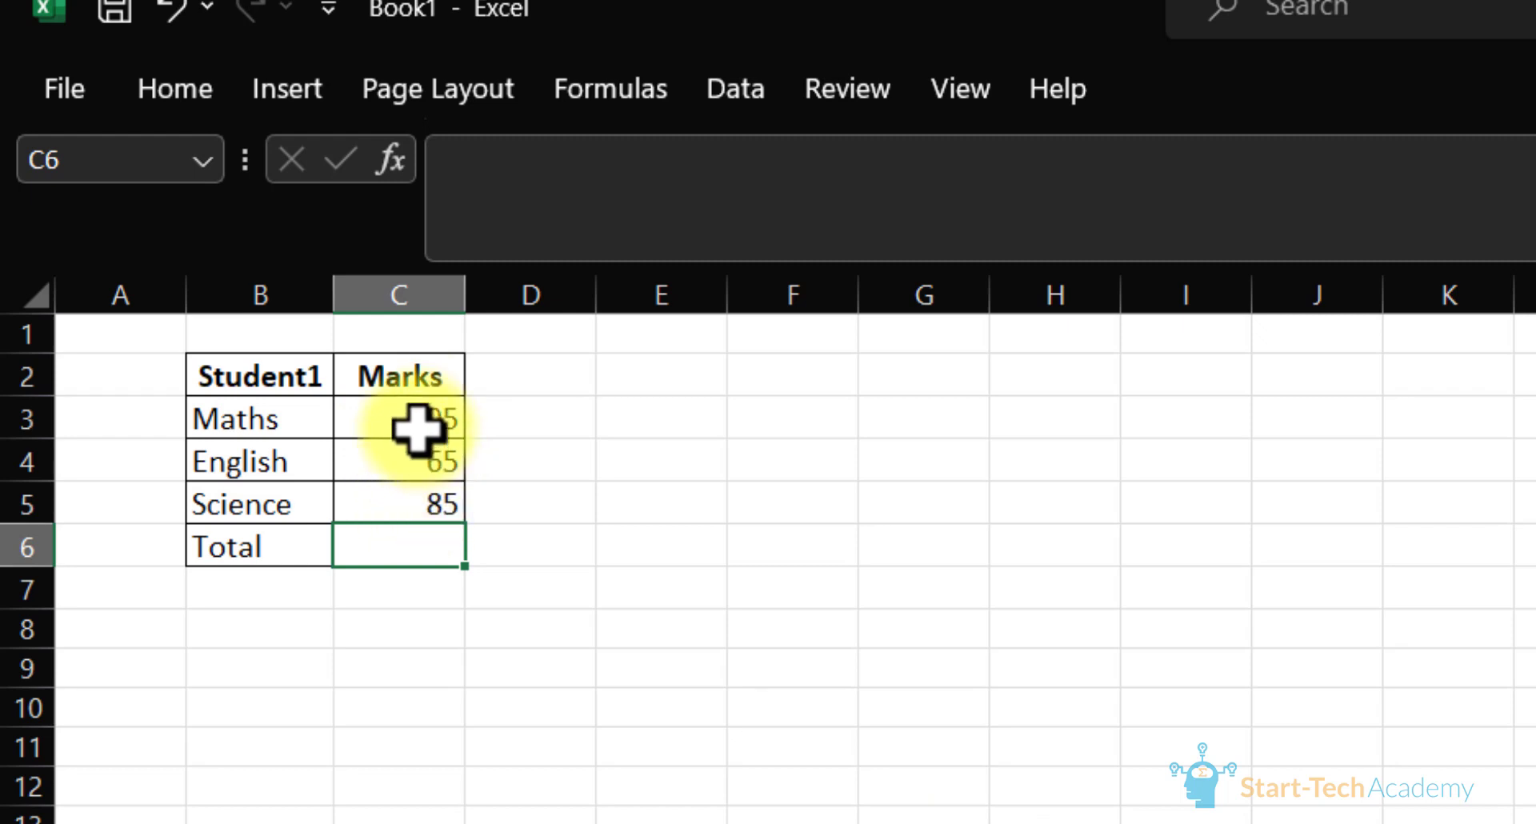
{"action": "left_click", "coordinate": [417, 430]}
{"action": "left_click", "coordinate": [415, 461]}
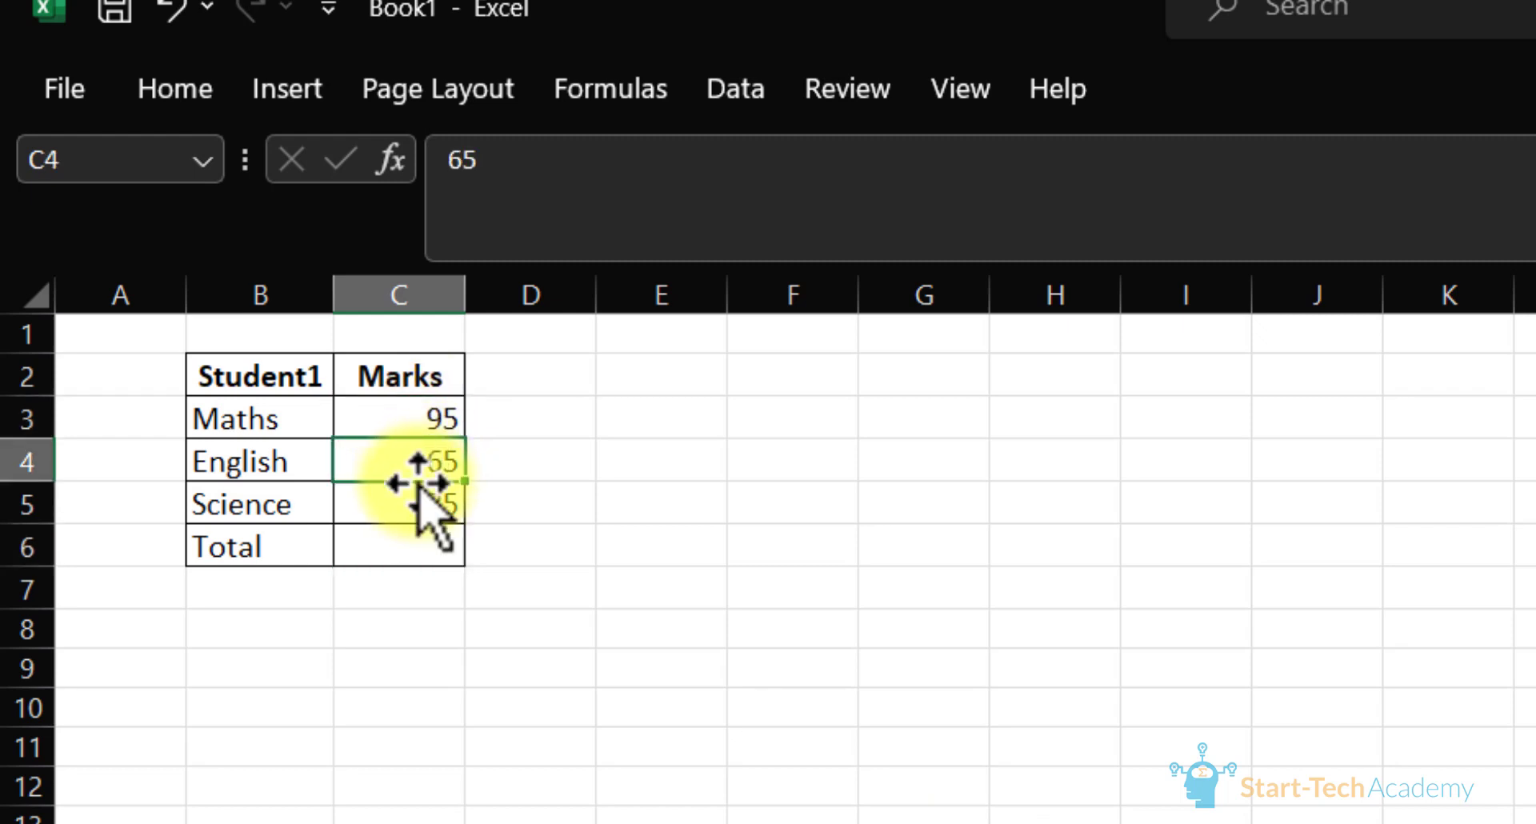
{"action": "left_click", "coordinate": [417, 492]}
{"action": "left_click", "coordinate": [419, 416]}
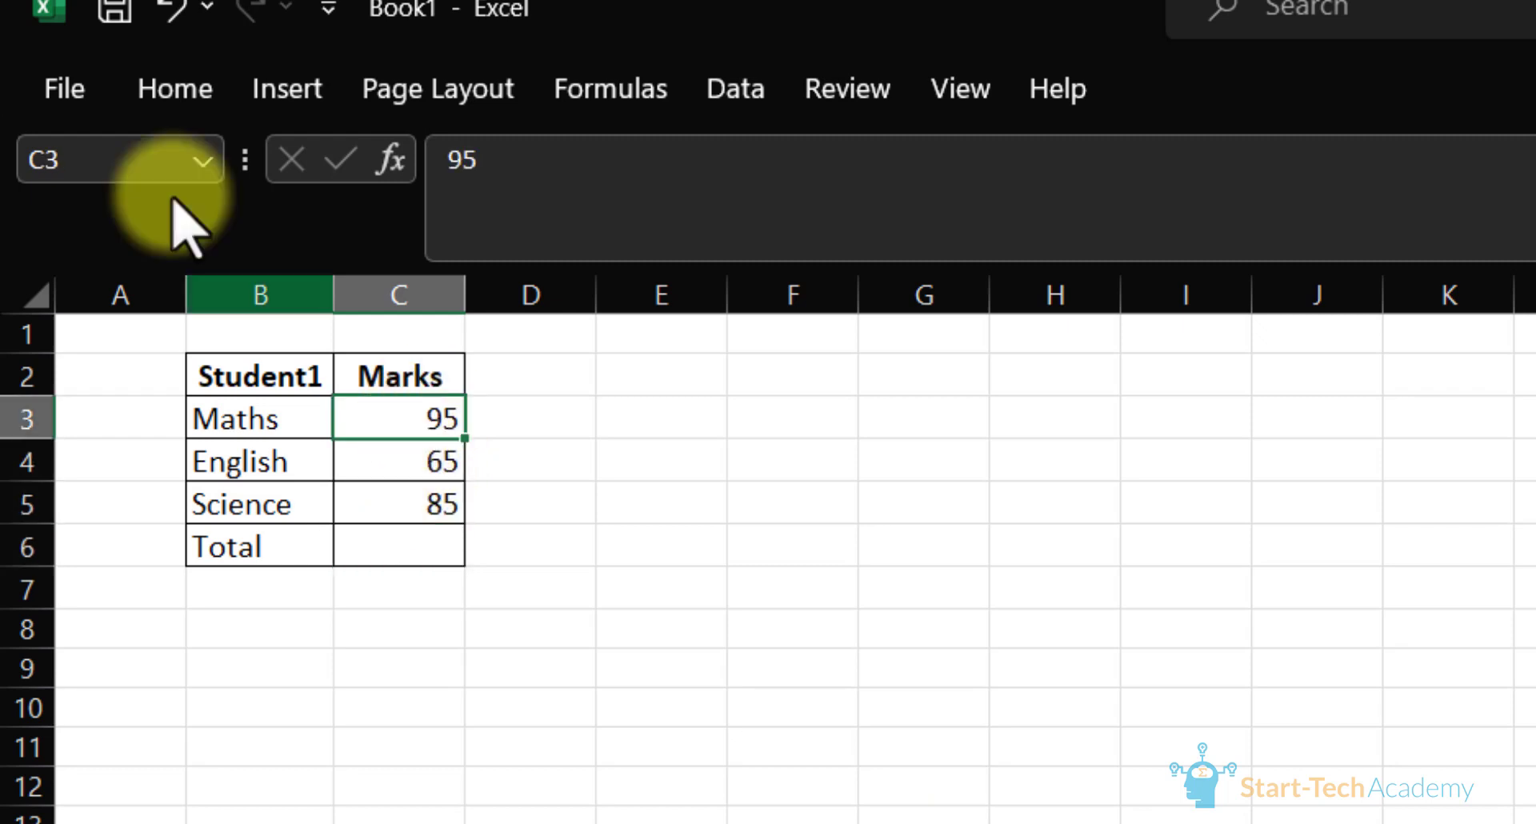
{"action": "left_click", "coordinate": [384, 499]}
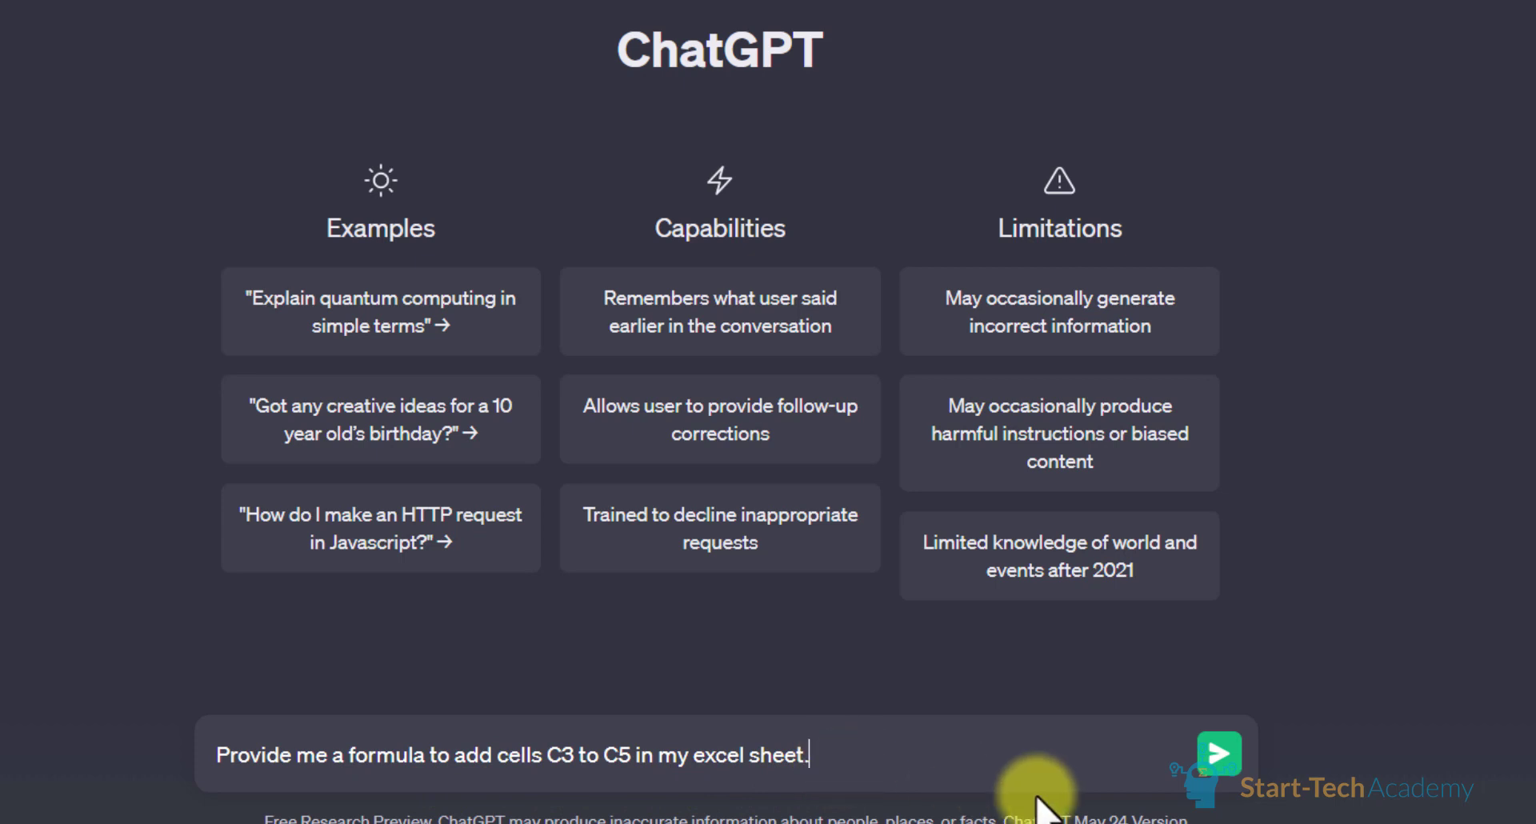
Step: Send the C3-to-C5 request and copy the returned =SUM(C3:C5) formula
{"action": "key", "text": "Return"}
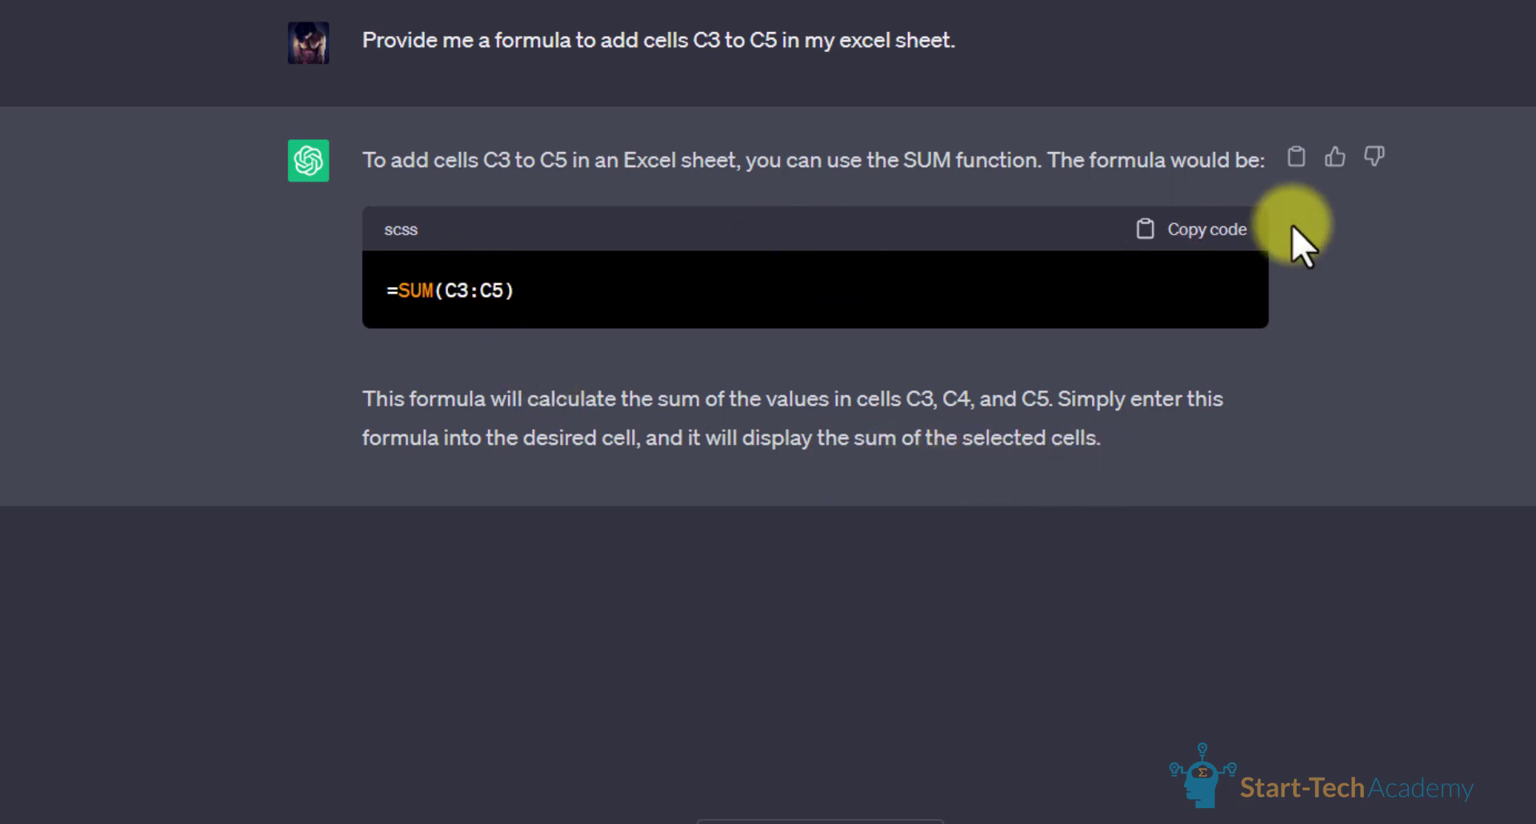
{"action": "left_click", "coordinate": [1194, 240]}
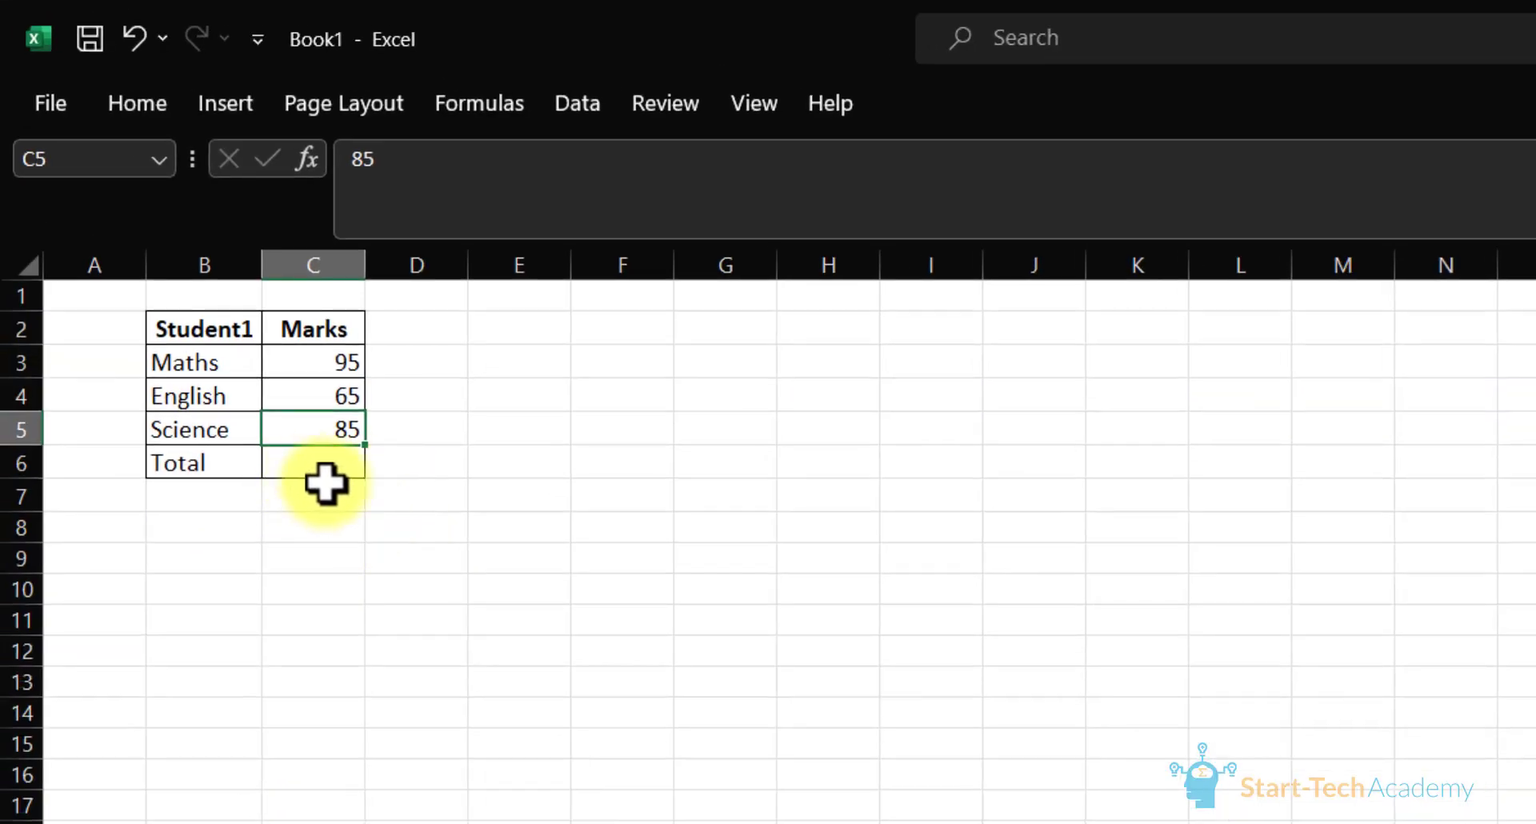
Step: Paste =SUM(C3:C5) into Total cell C6 so it shows 245, then recheck the formula
{"action": "left_click", "coordinate": [318, 469]}
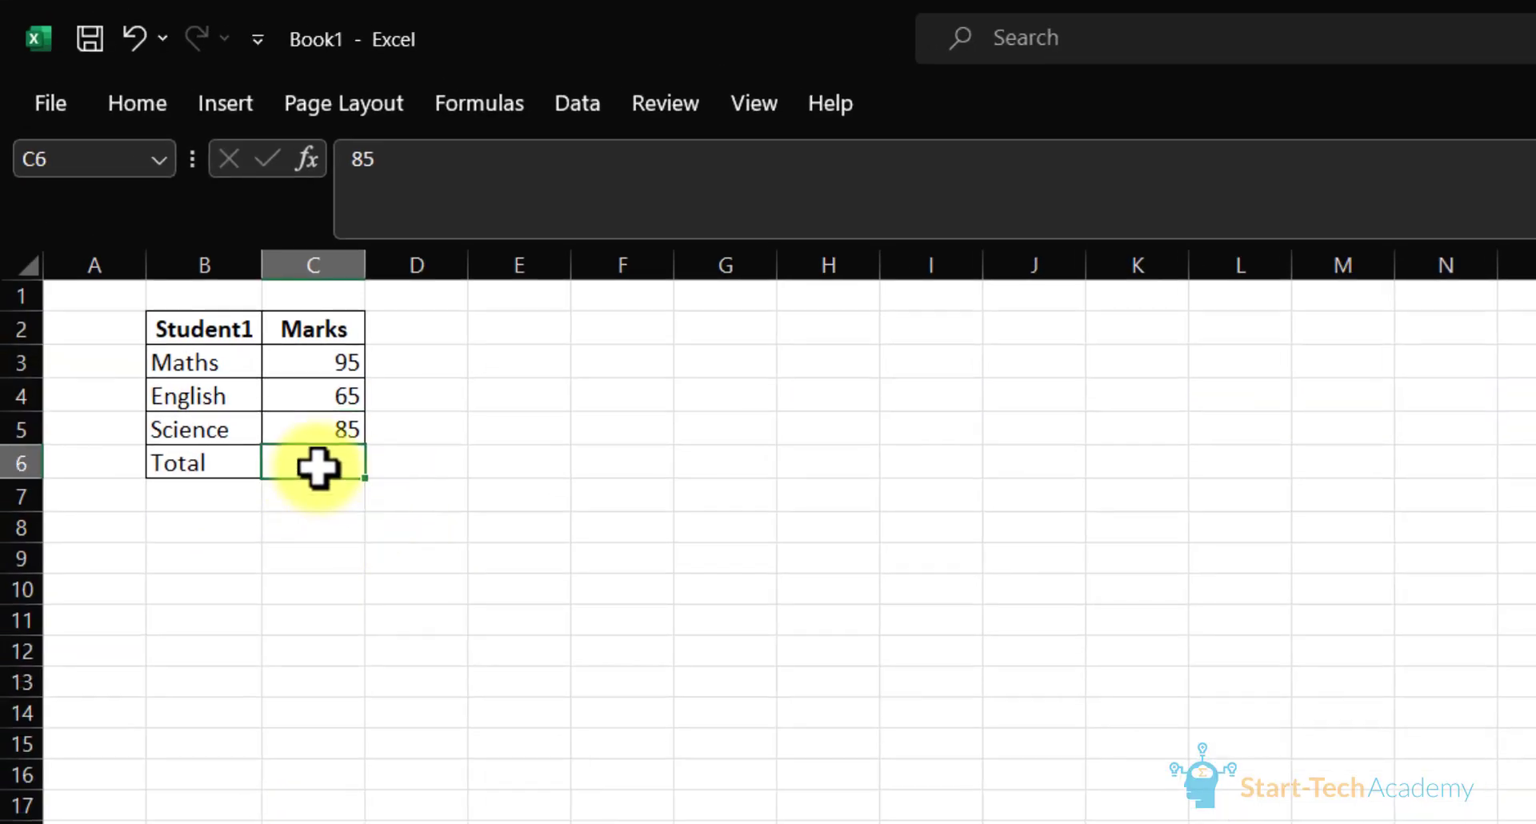
{"action": "left_click", "coordinate": [491, 158]}
{"action": "type", "text": "=SUM(C3:C5)"}
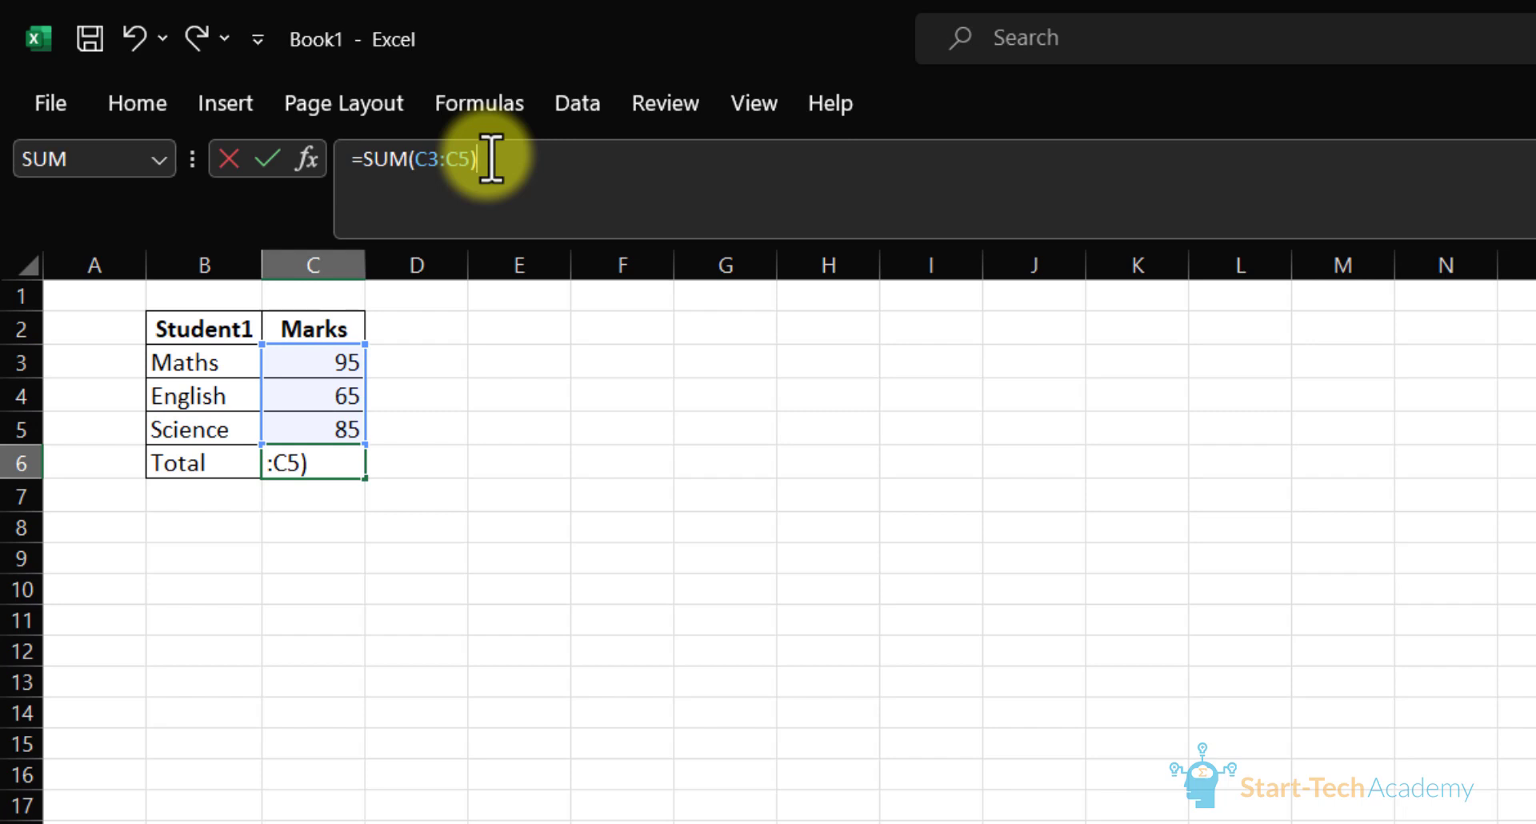
{"action": "key", "text": "Return"}
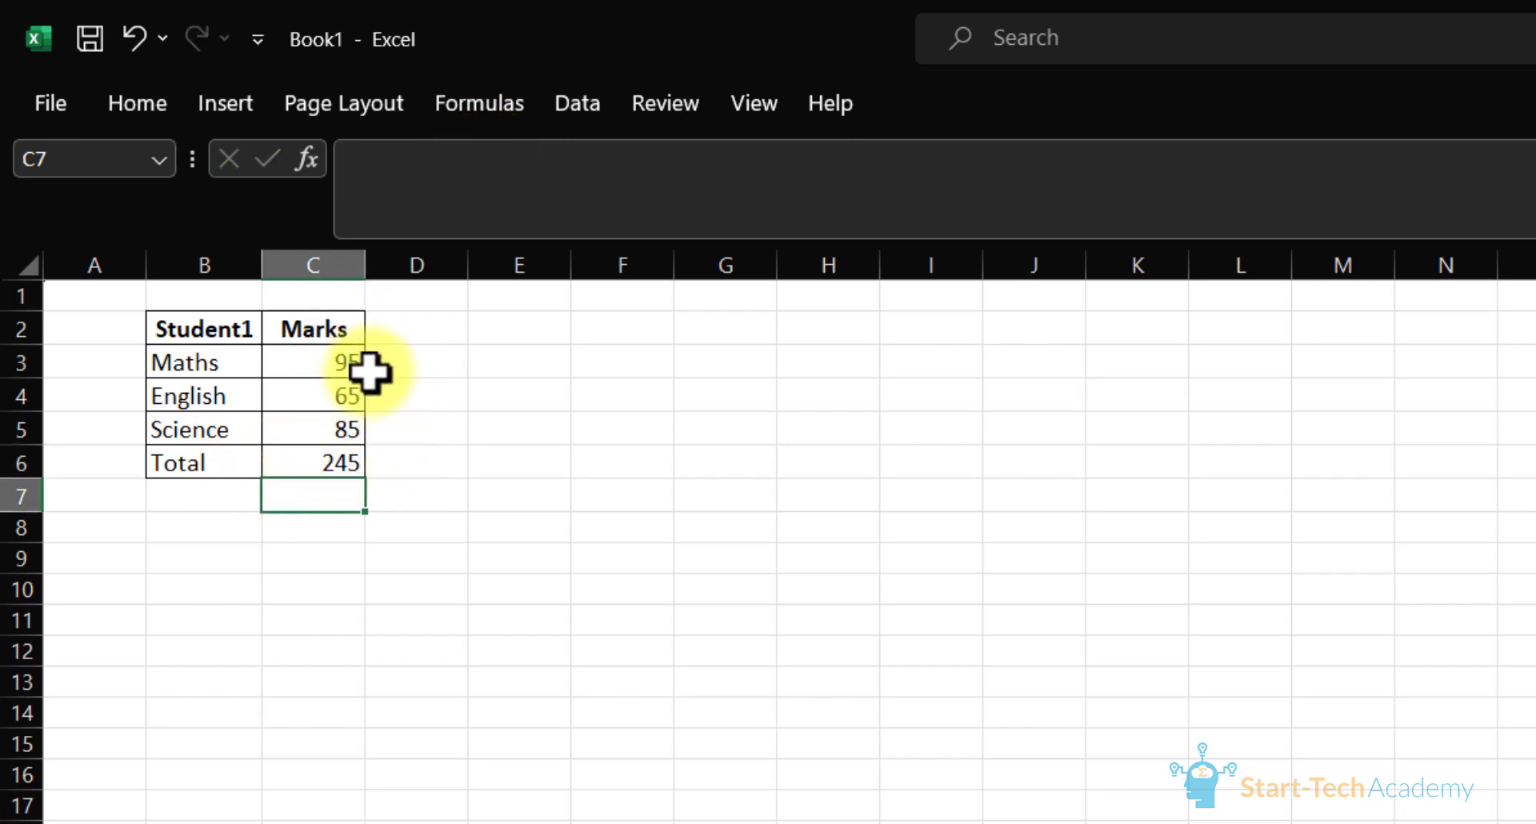
{"action": "left_click", "coordinate": [356, 463]}
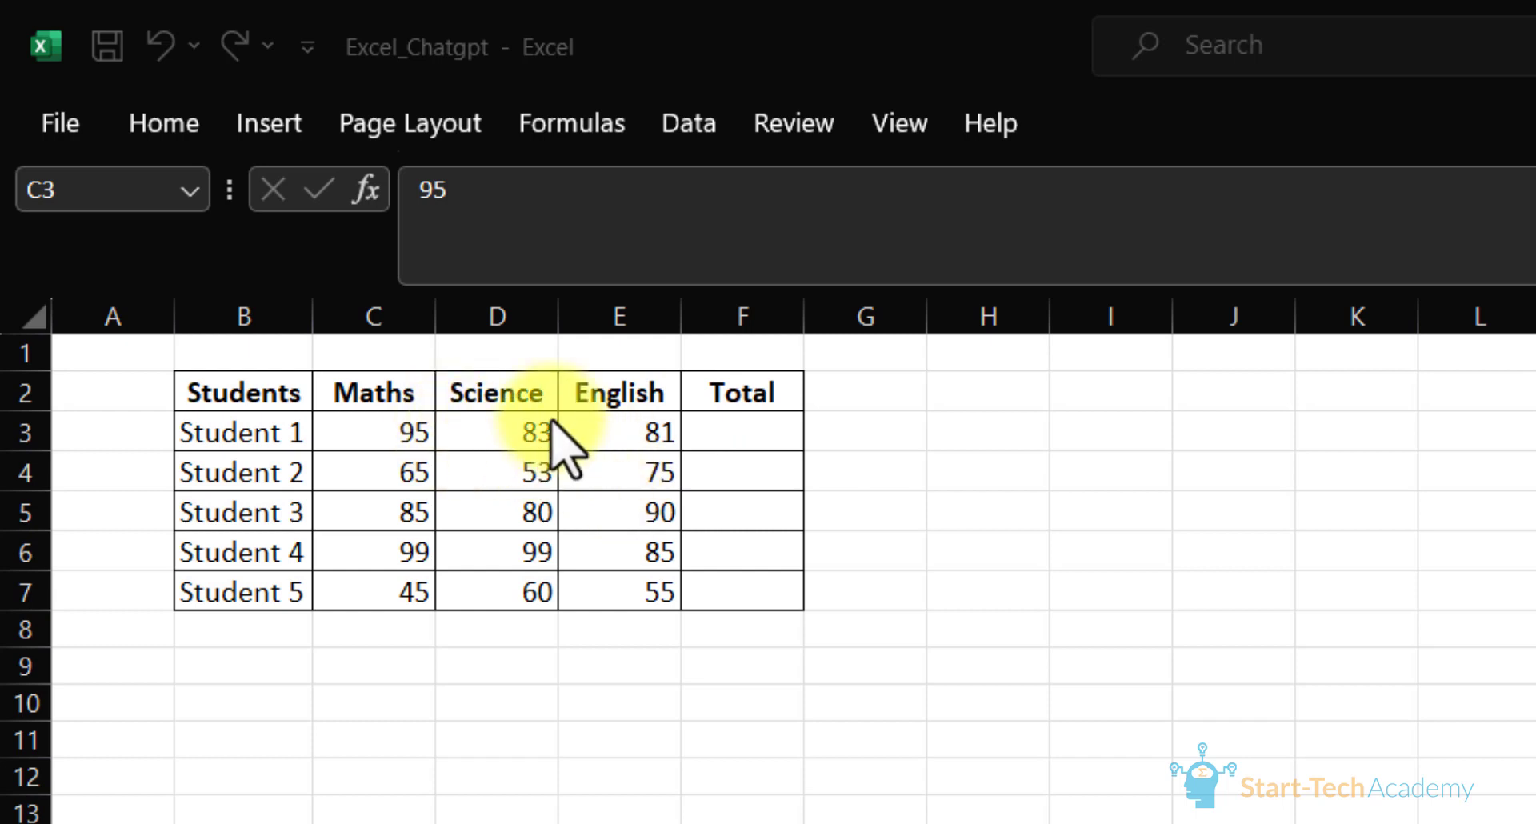
Step: Bring up the Excel_Chatgpt workbook and review Student 1's marks and empty Total cell F3
{"action": "left_click", "coordinate": [412, 430]}
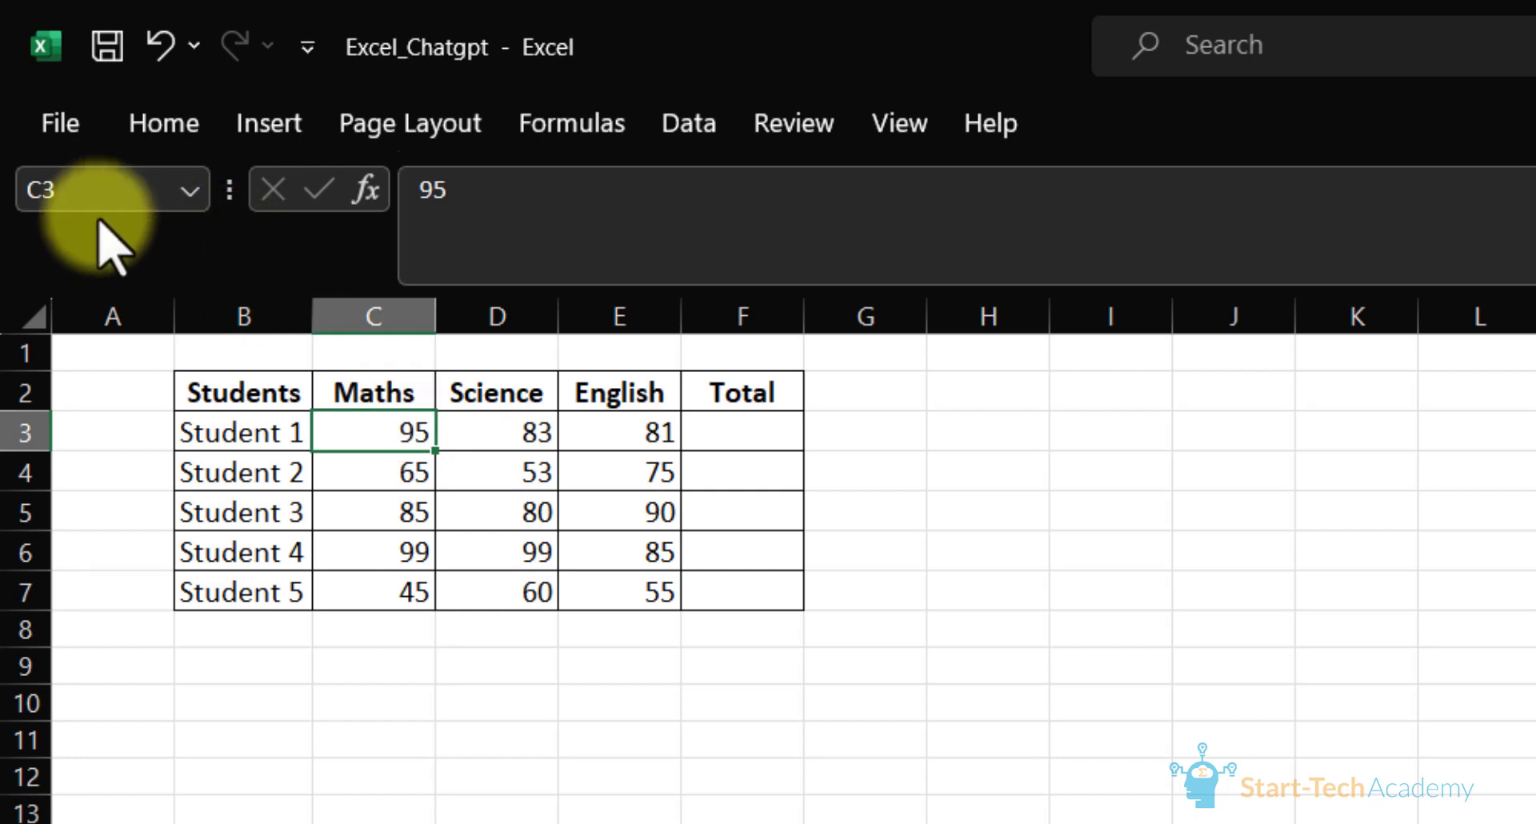
{"action": "left_click", "coordinate": [610, 430]}
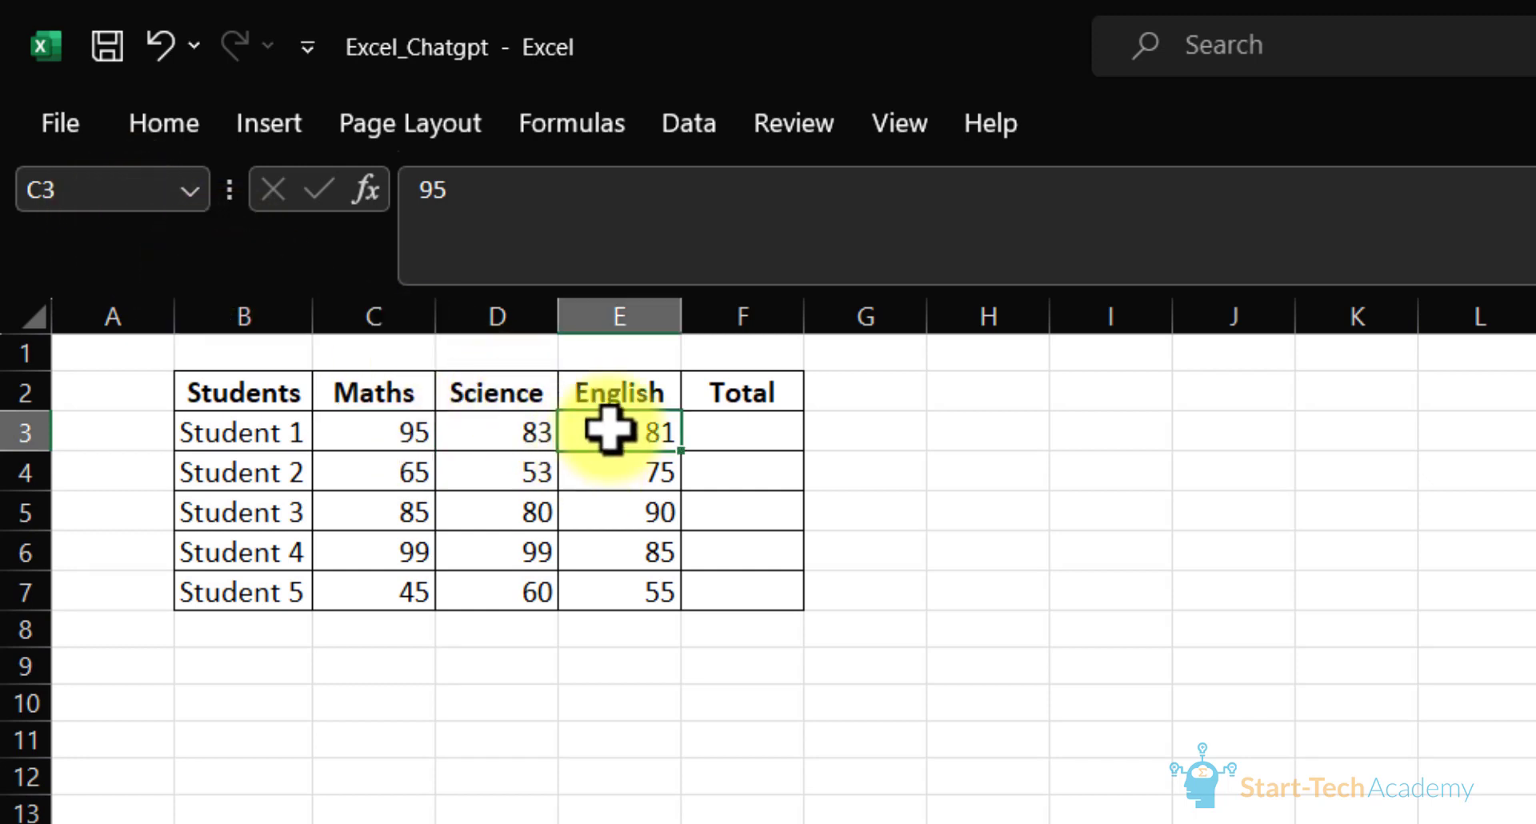
{"action": "left_click", "coordinate": [742, 439]}
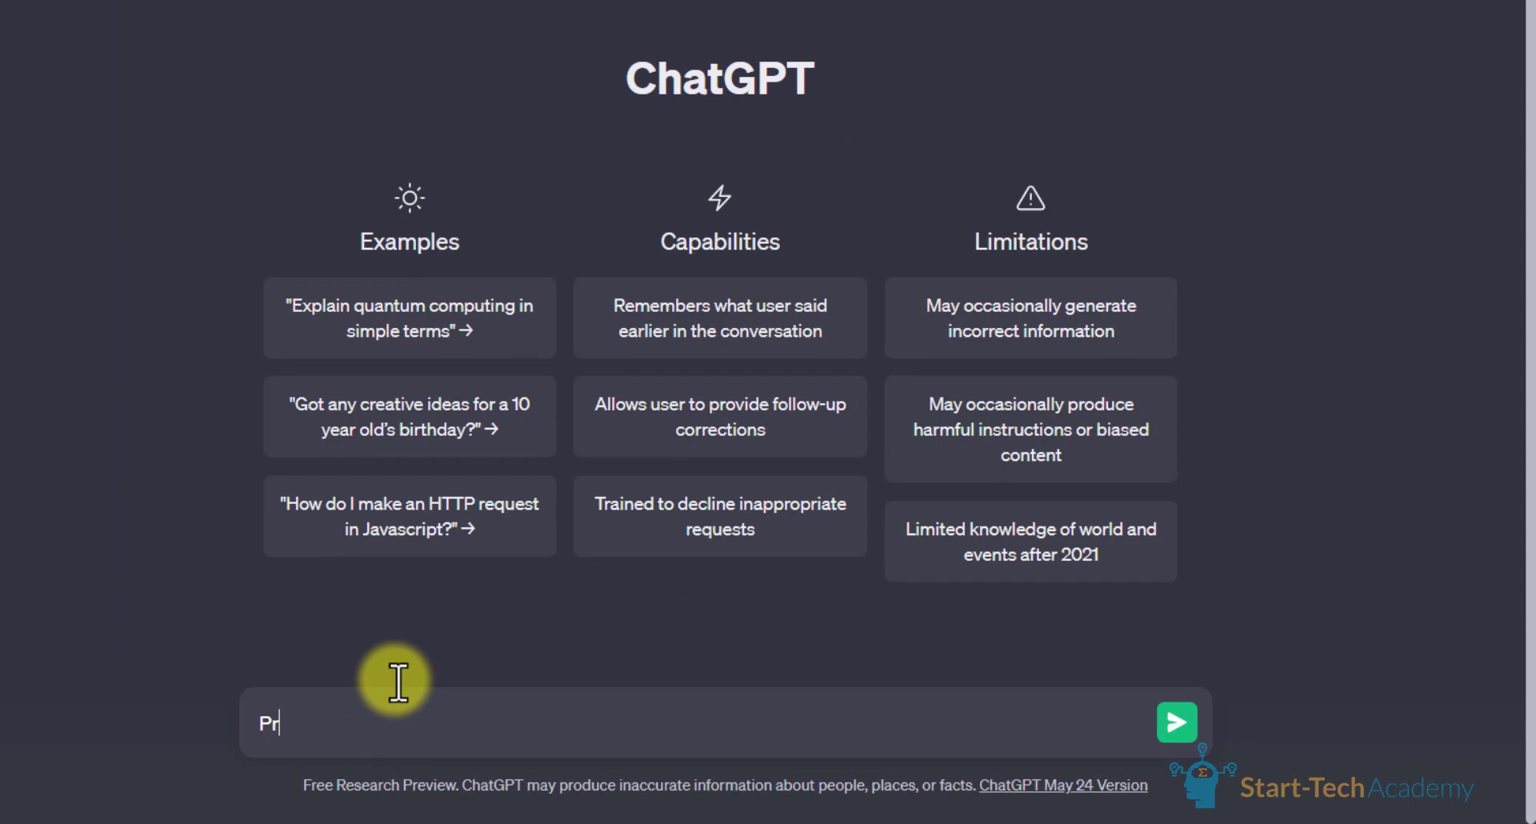
Step: Ask for an Excel formula adding cells C3 to E3 and select the returned =SUM(C3:E3)
{"action": "type", "text": "an"}
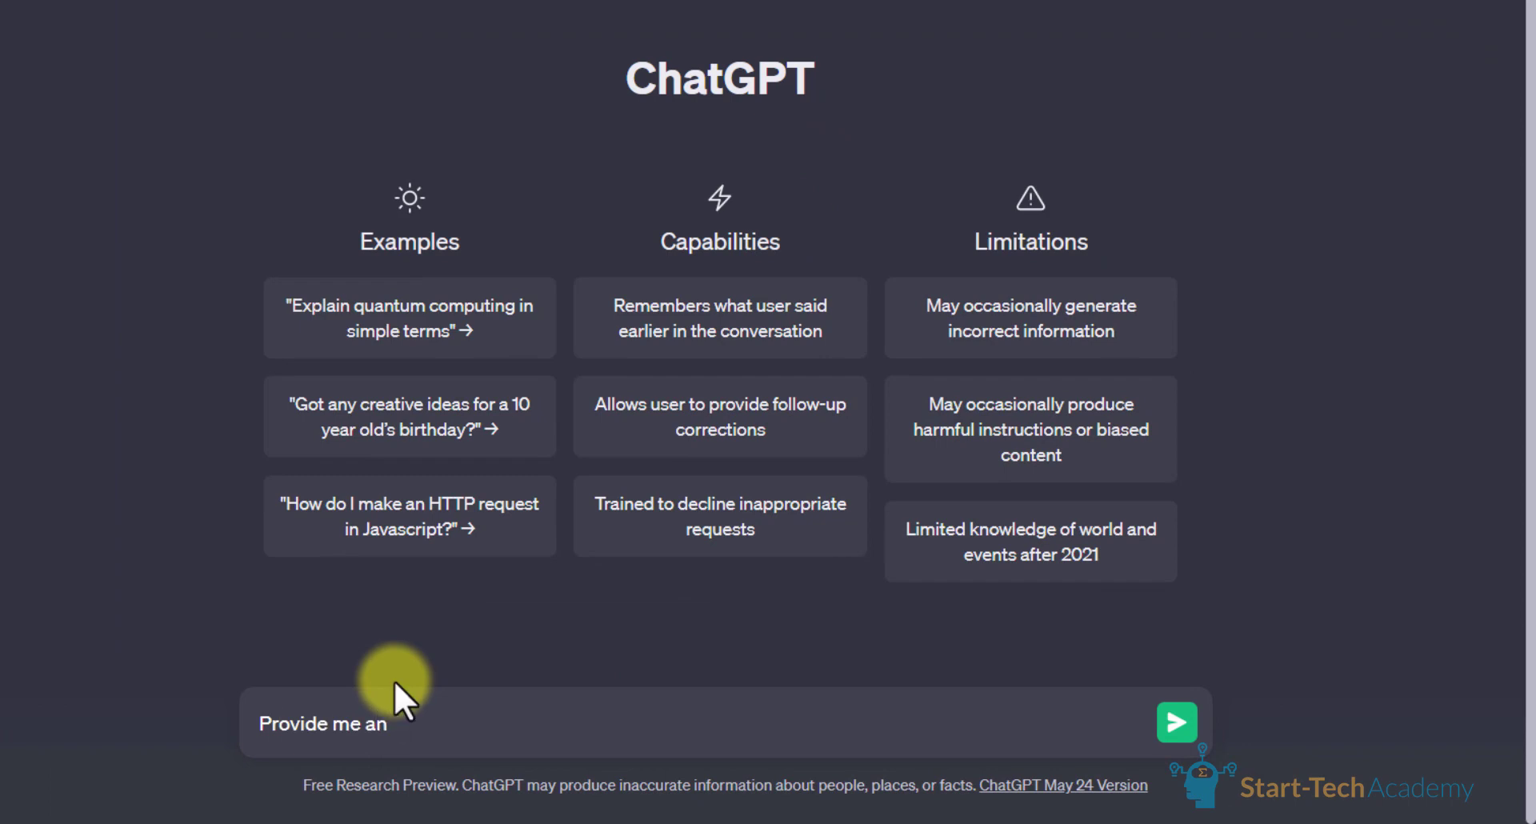
{"action": "type", "text": " Excel formula to ad"}
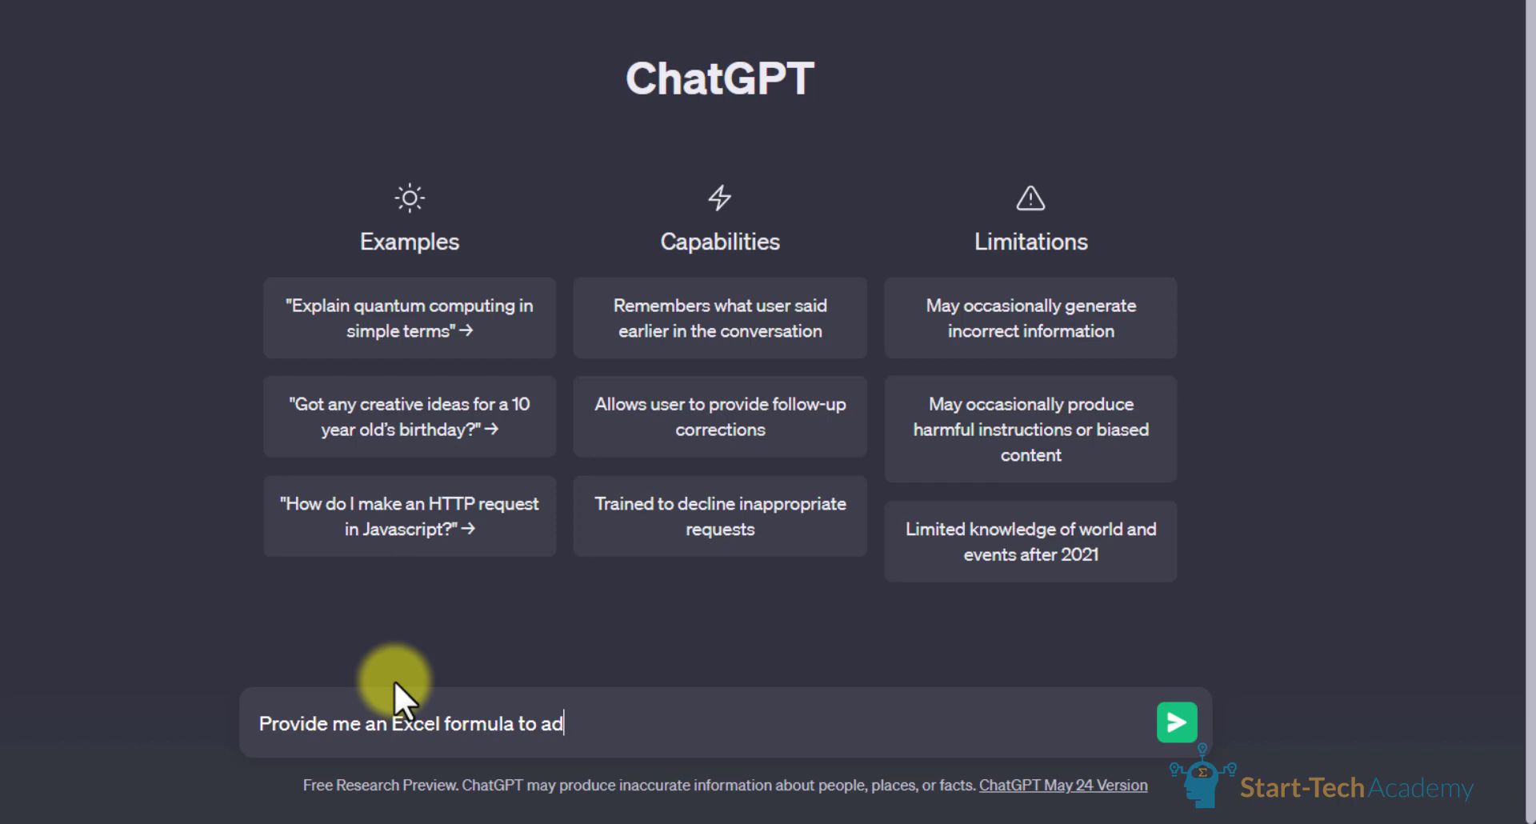
{"action": "type", "text": "d cells from C3 to E3 in my excel sheet"}
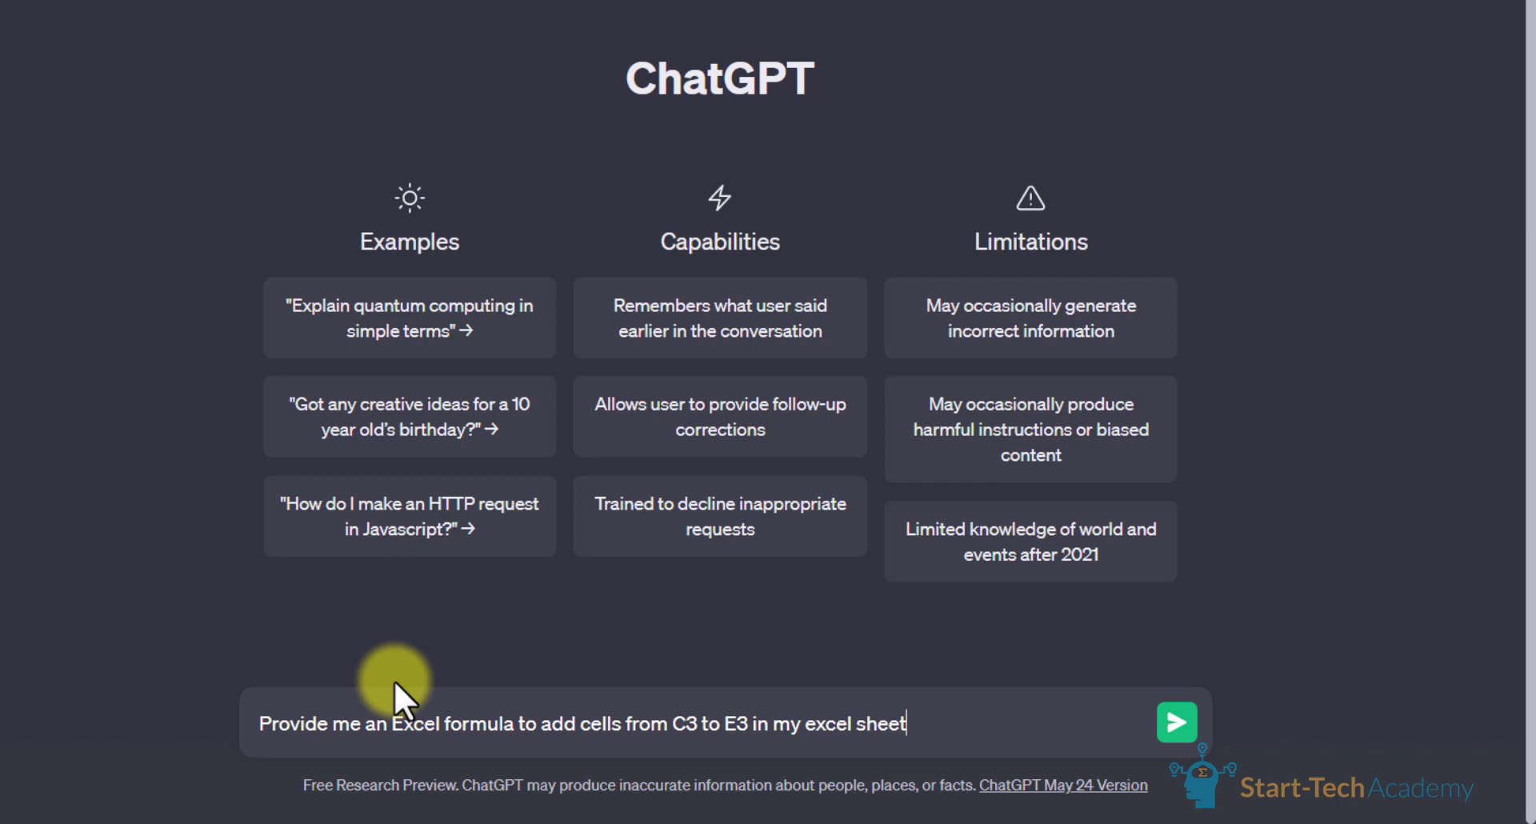
{"action": "key", "text": "Return"}
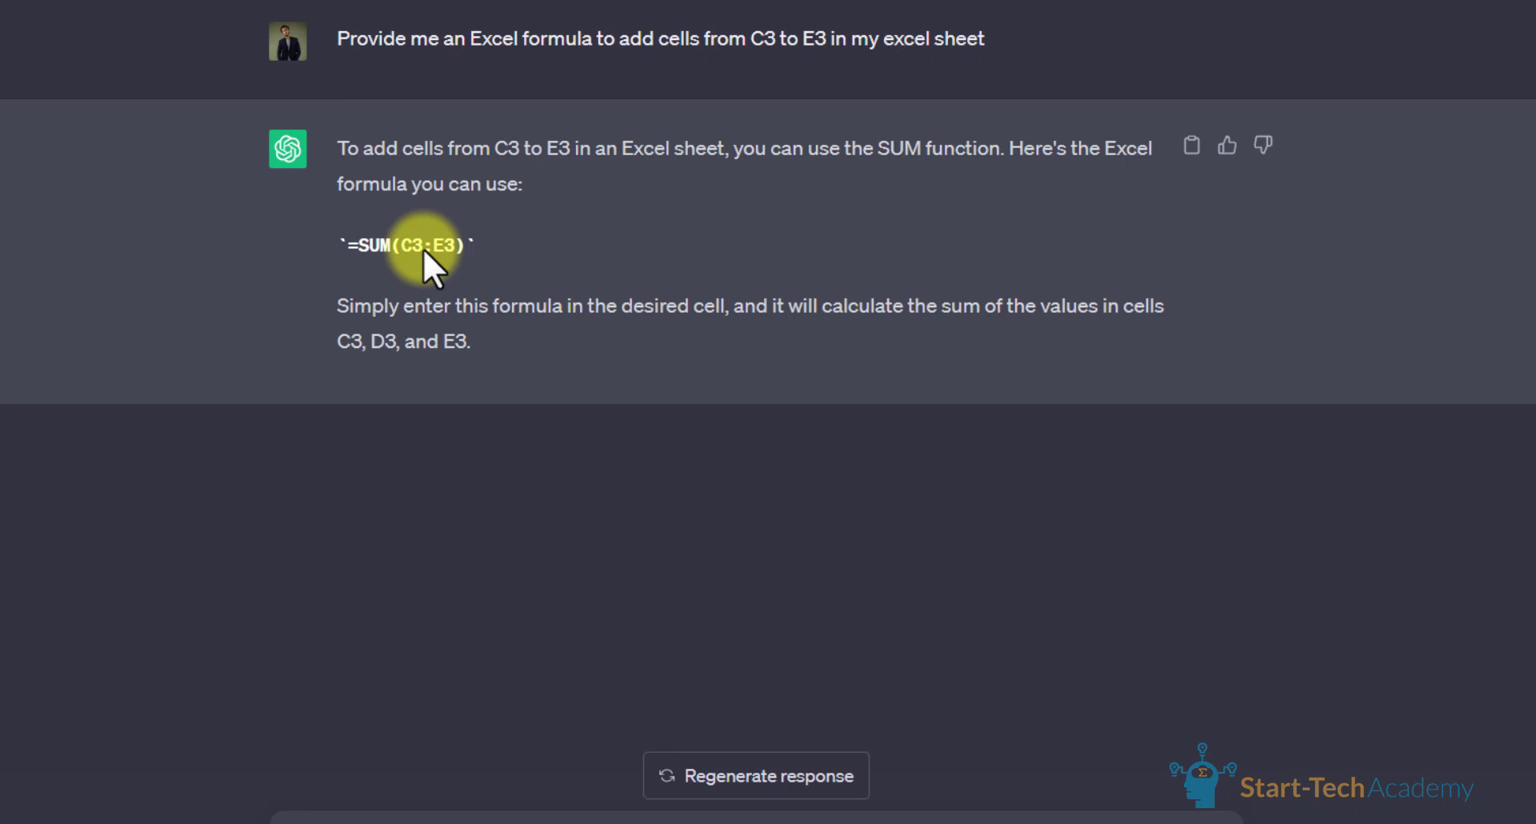
{"action": "left_click_drag", "start_coordinate": [482, 243], "coordinate": [366, 257]}
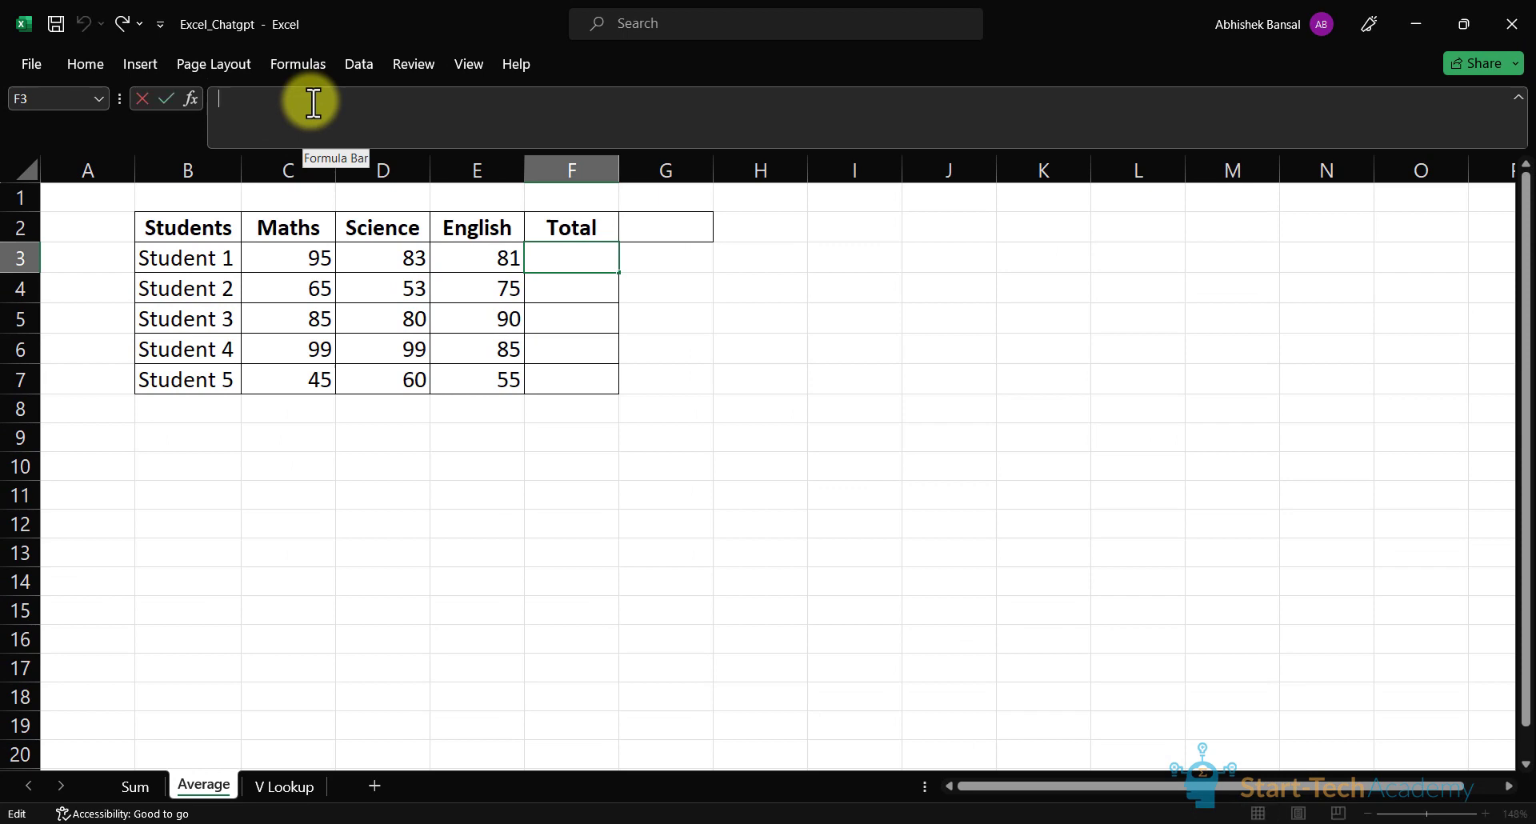
Step: Paste =SUM(C3:E3) into F3 and fill it down, giving totals 259, 193, 255, 283, 160
{"action": "type", "text": "=SUM(C3:E3)"}
{"action": "key", "text": "Return"}
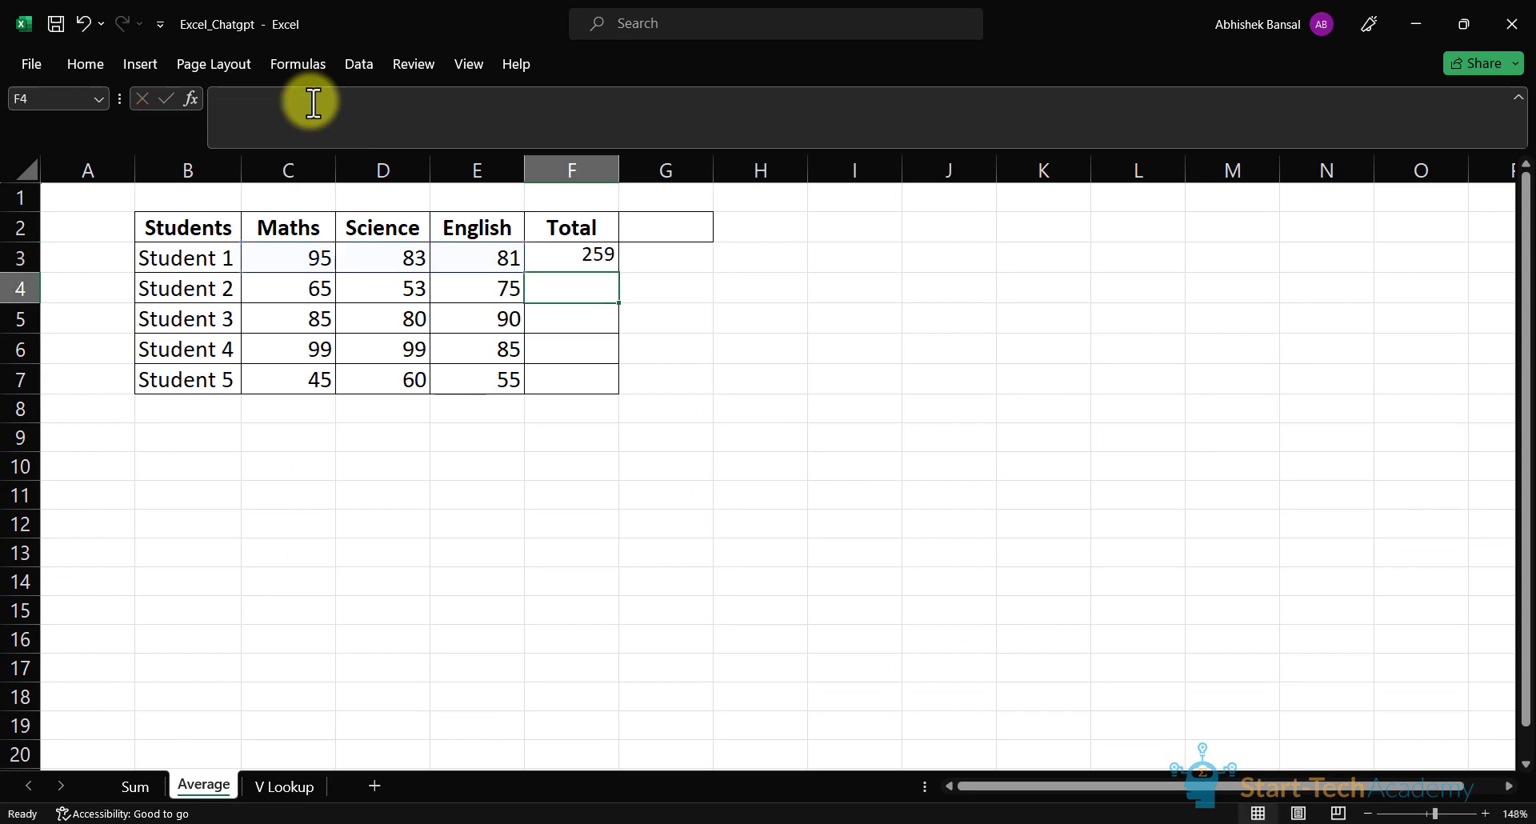
{"action": "left_click", "coordinate": [579, 261]}
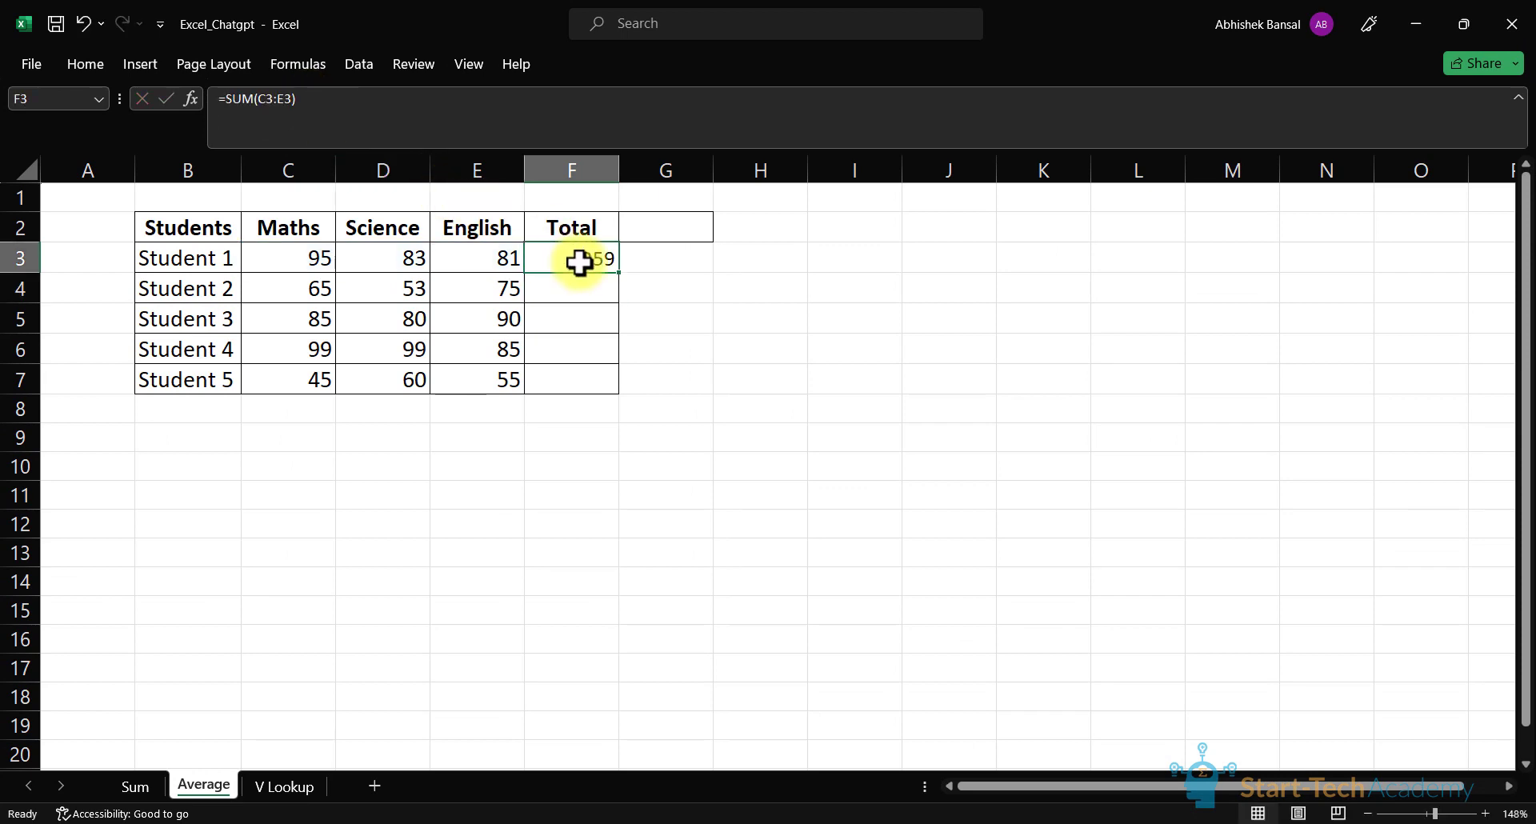
{"action": "left_click", "coordinate": [321, 260]}
{"action": "left_click", "coordinate": [395, 264]}
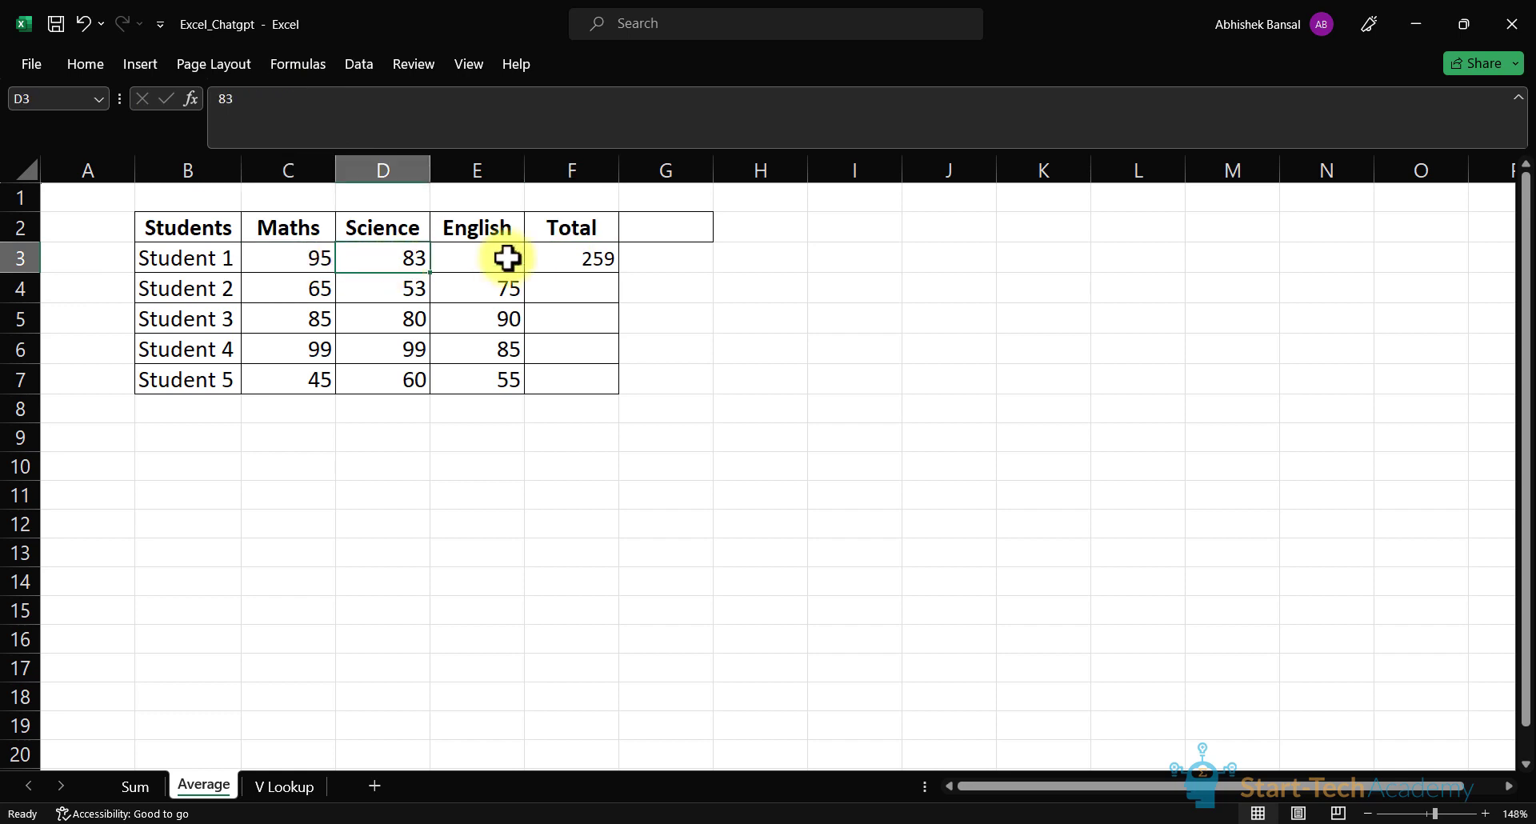
{"action": "left_click", "coordinate": [510, 257]}
{"action": "left_click", "coordinate": [612, 267]}
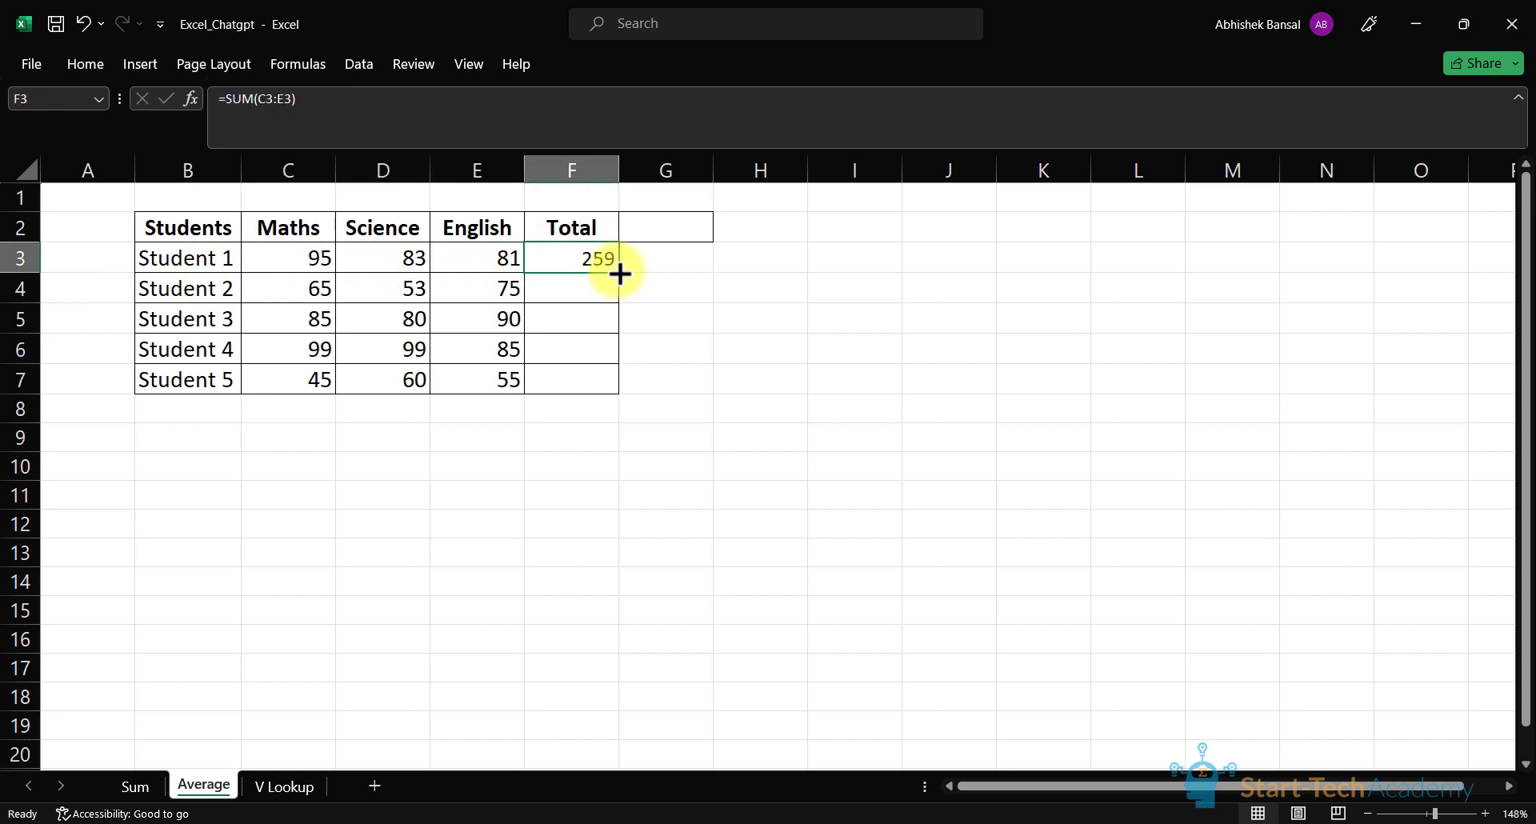
{"action": "left_click_drag", "start_coordinate": [619, 281], "coordinate": [616, 393]}
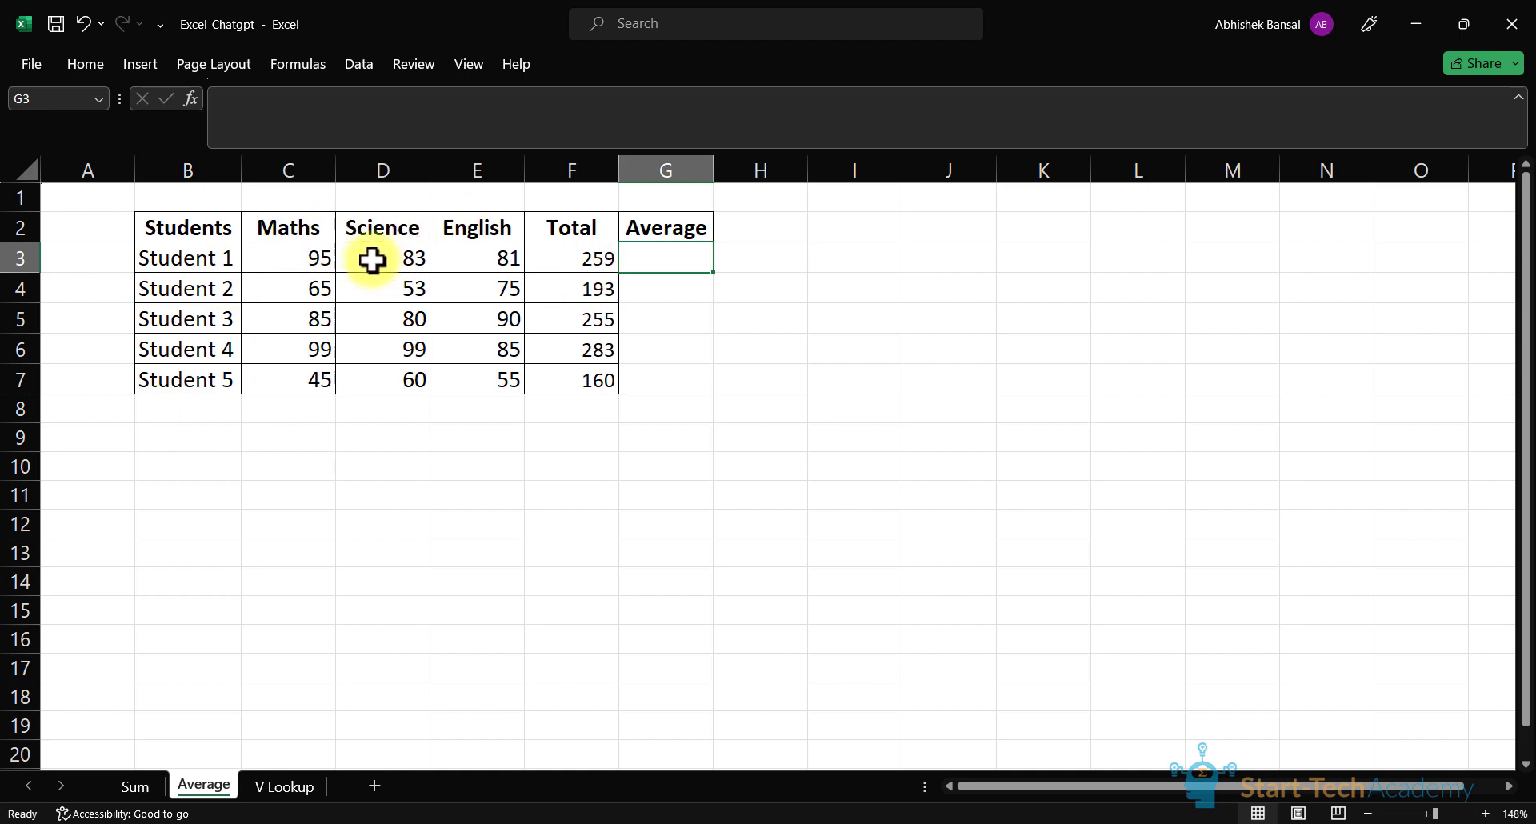
Step: Ask ChatGPT for a formula averaging marks in C3 to E3 and copy the =AVERAGE(C3:E3) reply
{"action": "left_click", "coordinate": [639, 723]}
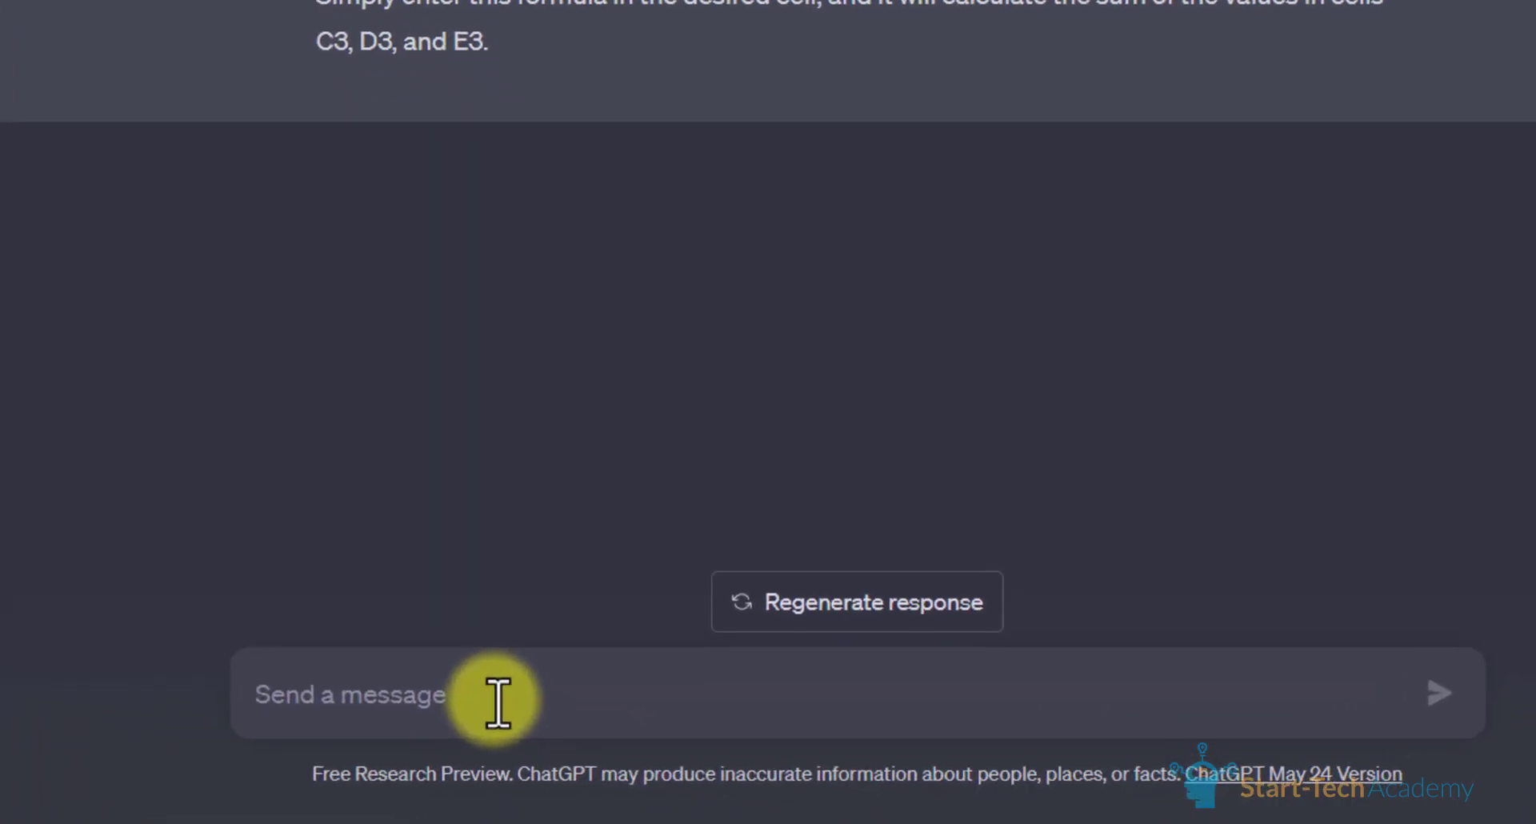
{"action": "type", "text": "I want to calculate a"}
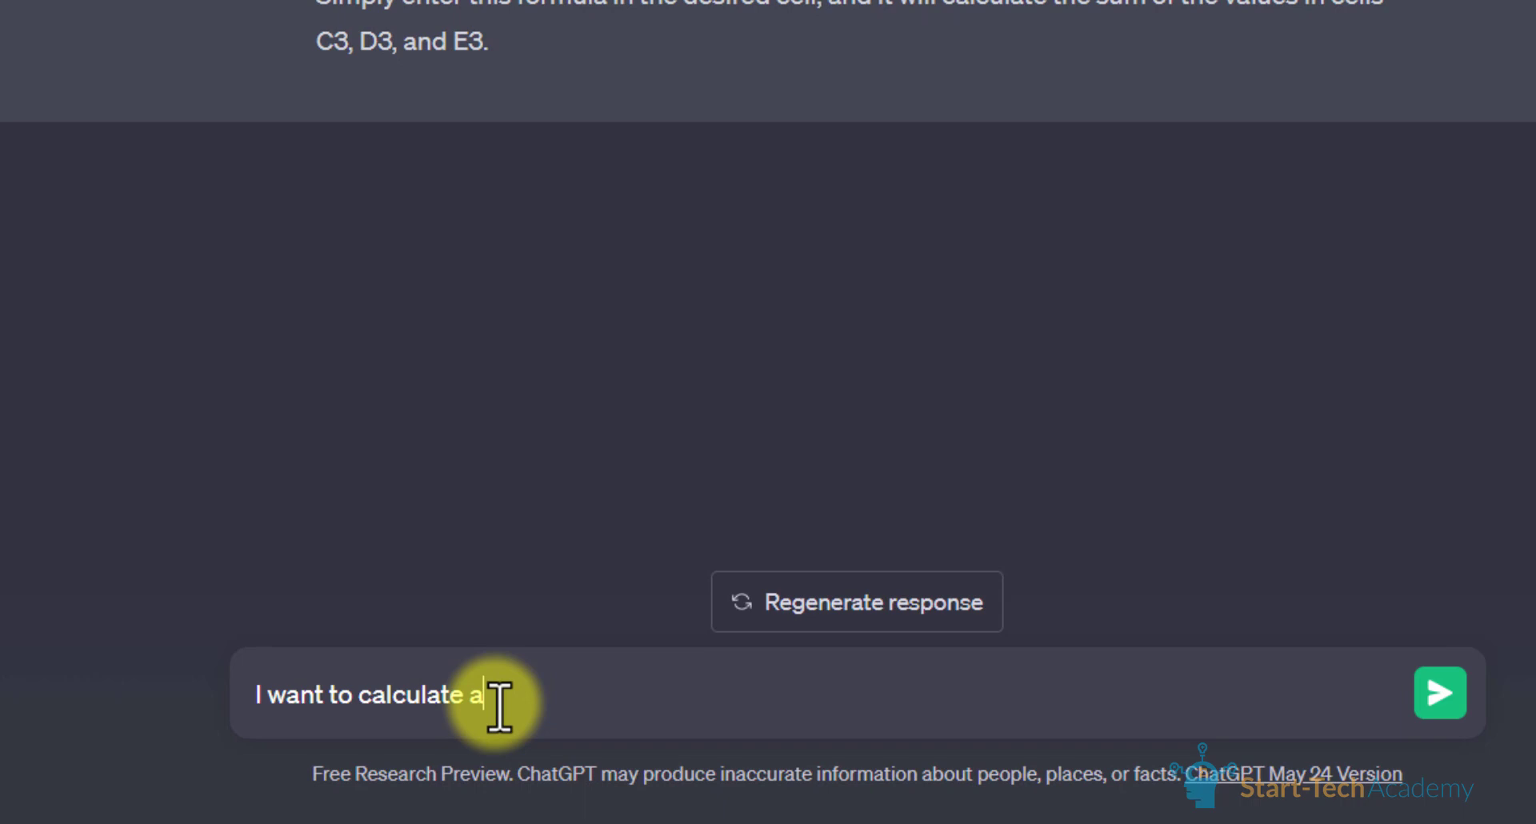
{"action": "type", "text": "verage marks from cell C3 to E3 in "}
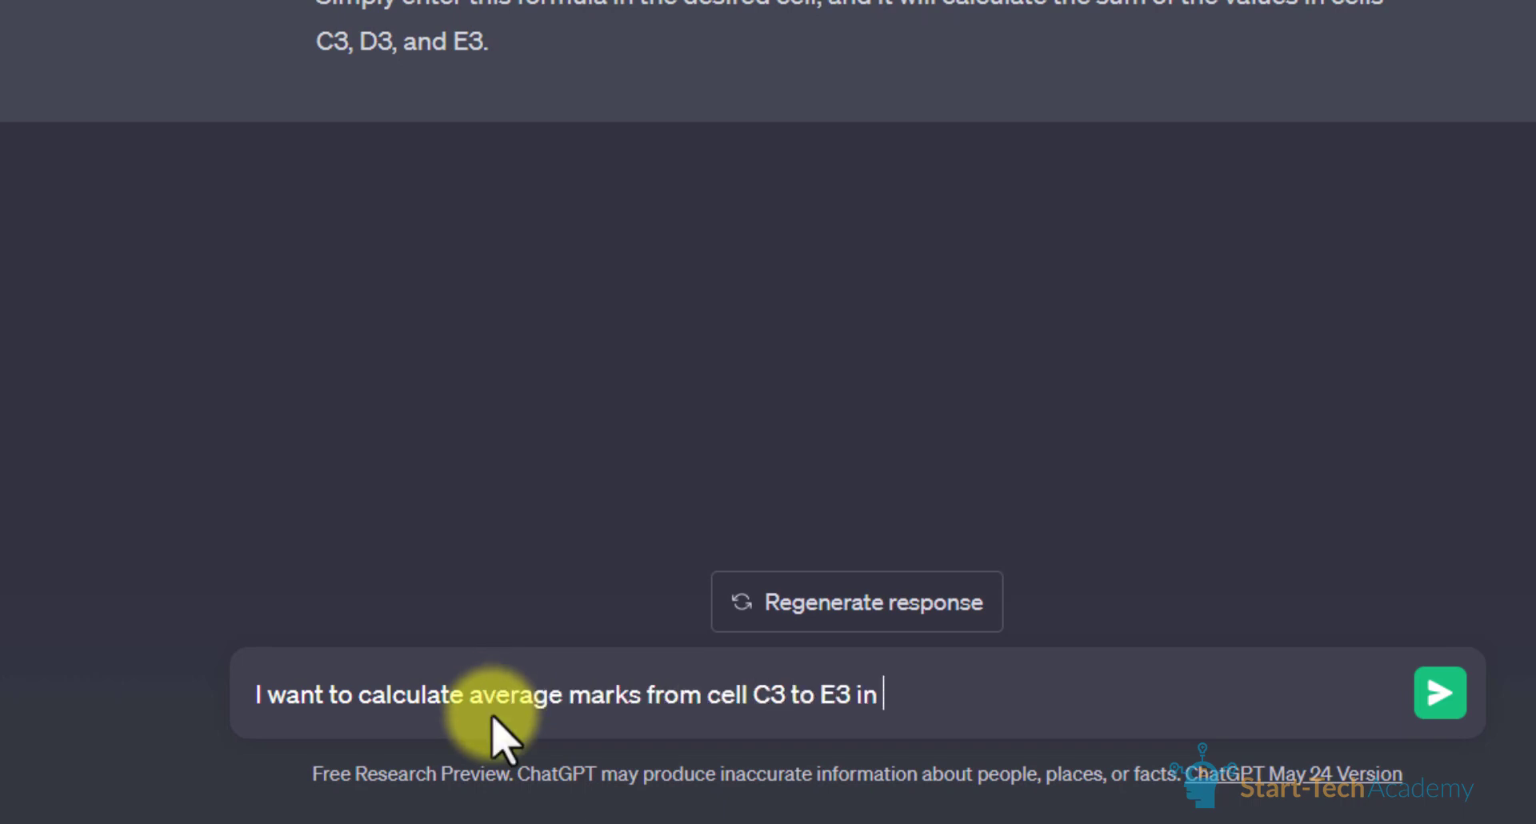
{"action": "type", "text": "my Excel sheet"}
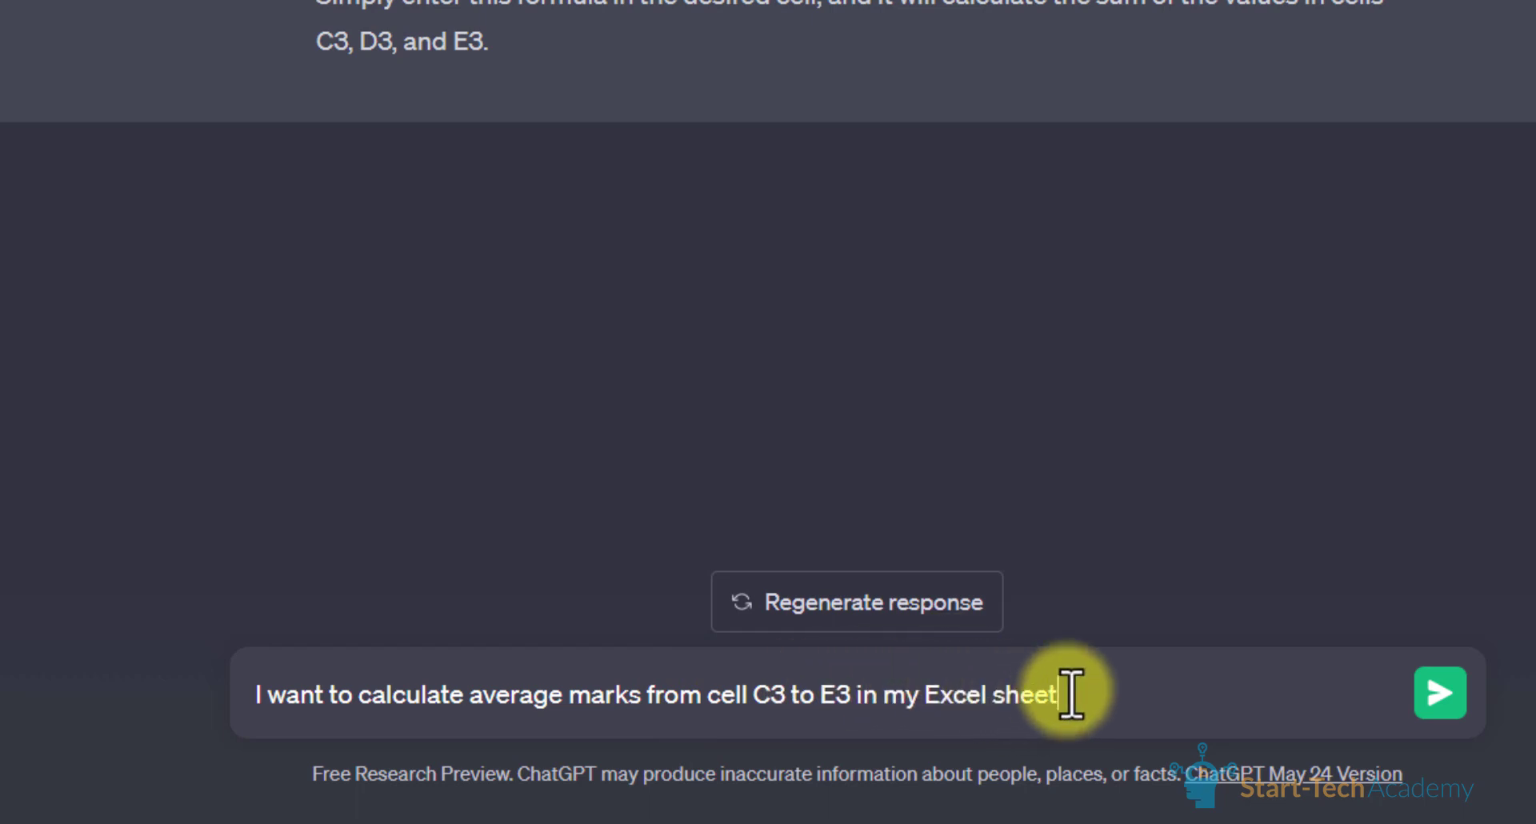
{"action": "key", "text": "Return"}
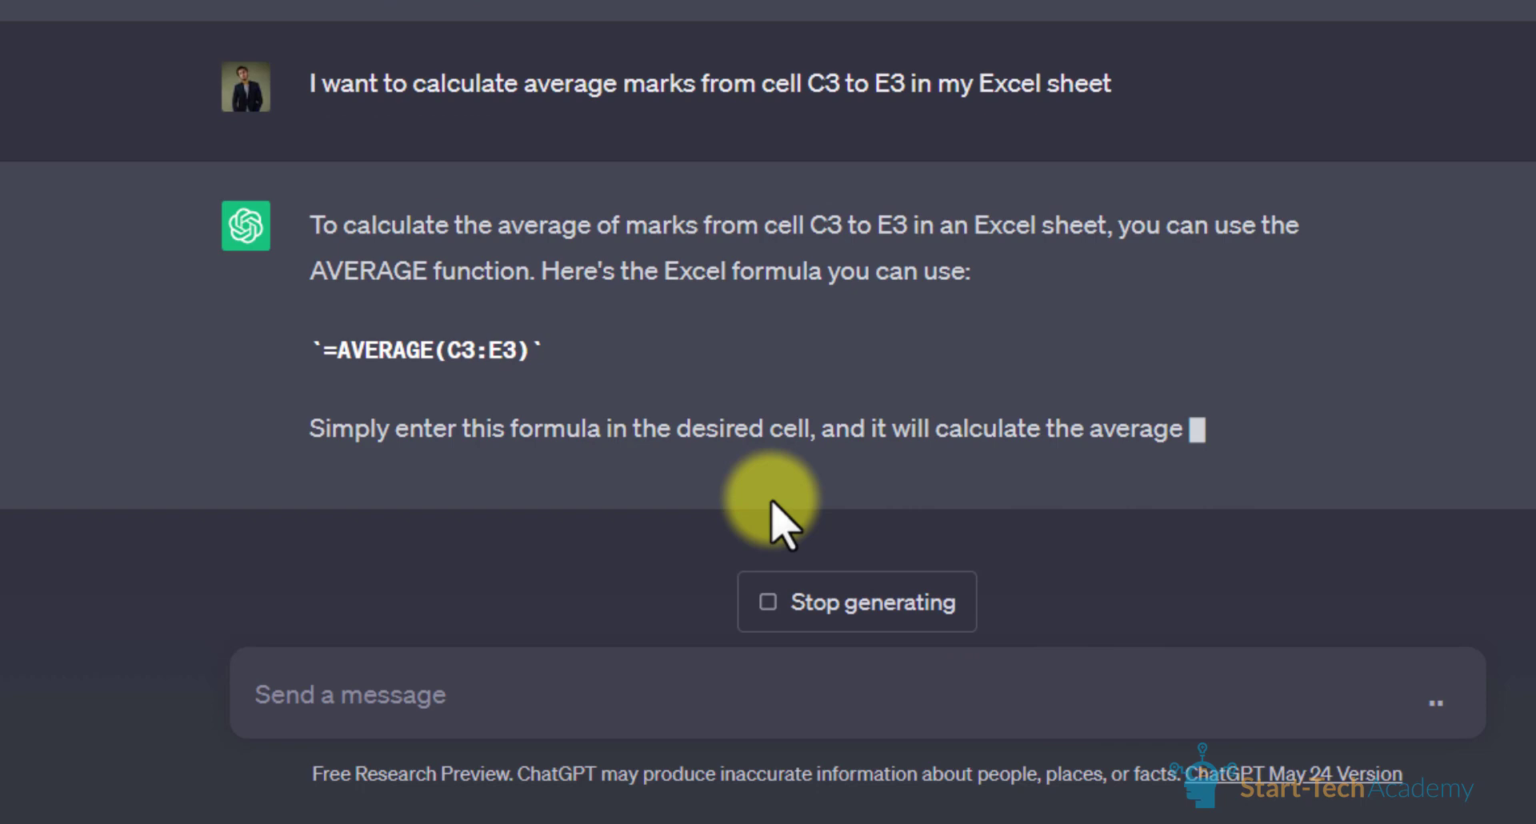
{"action": "left_click_drag", "start_coordinate": [530, 305], "coordinate": [324, 304]}
{"action": "key", "text": "ctrl+c"}
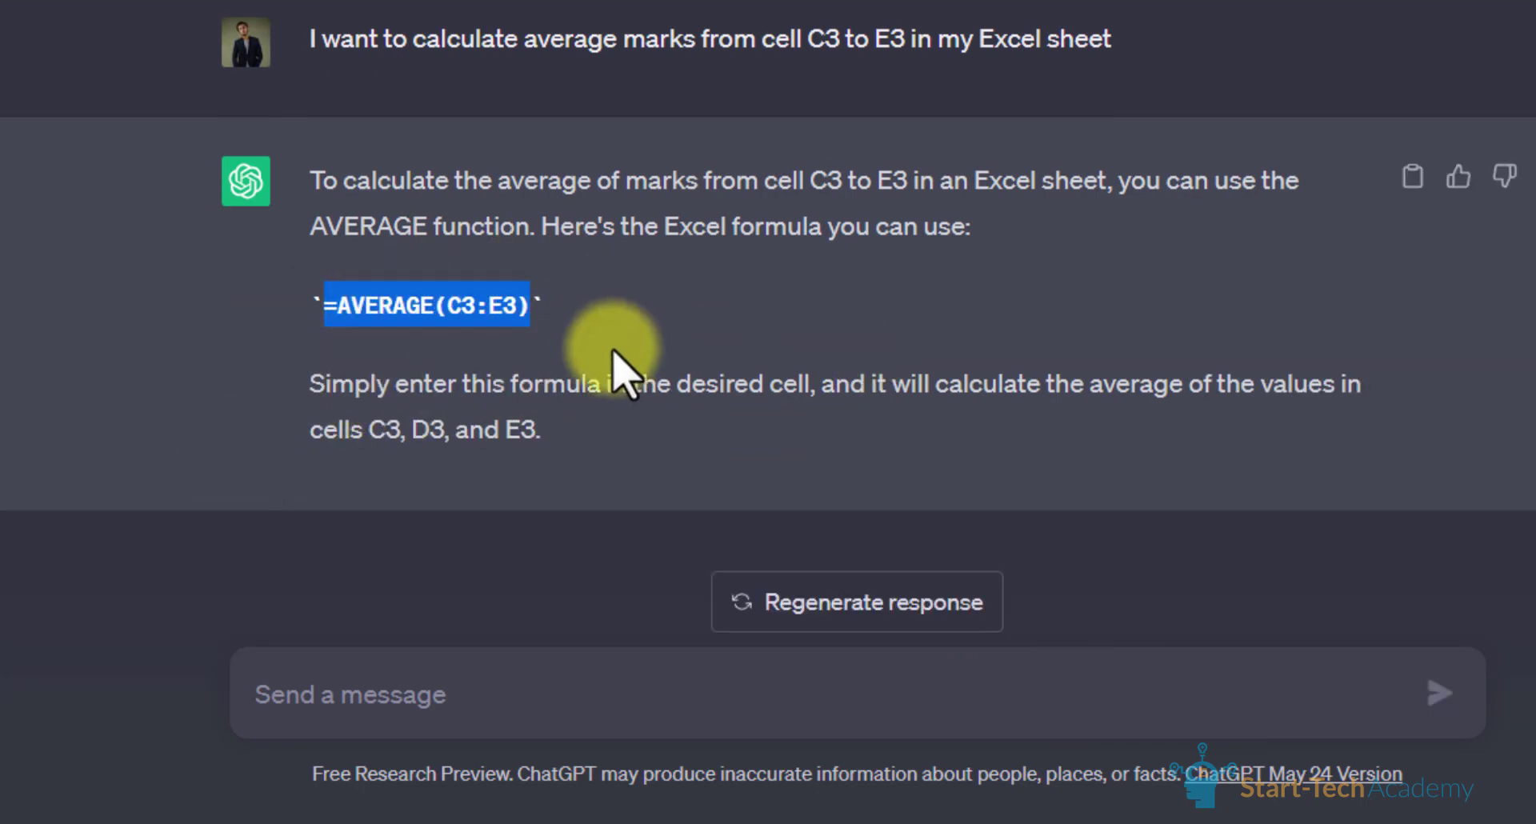
{"action": "left_click", "coordinate": [737, 348]}
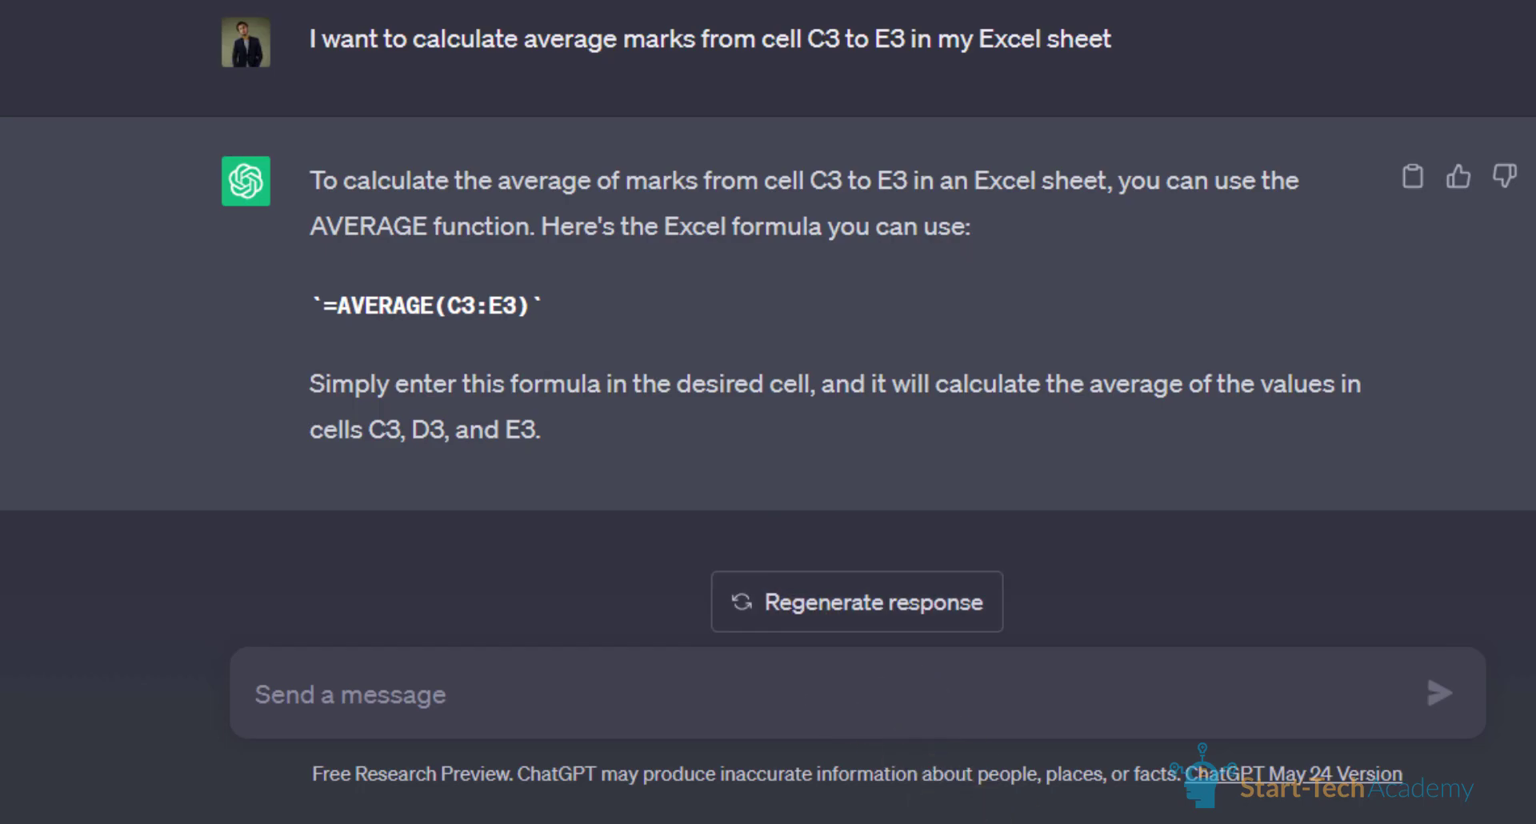
{"action": "scroll", "coordinate": [904, 728], "scroll_direction": "up", "scroll_amount": 2}
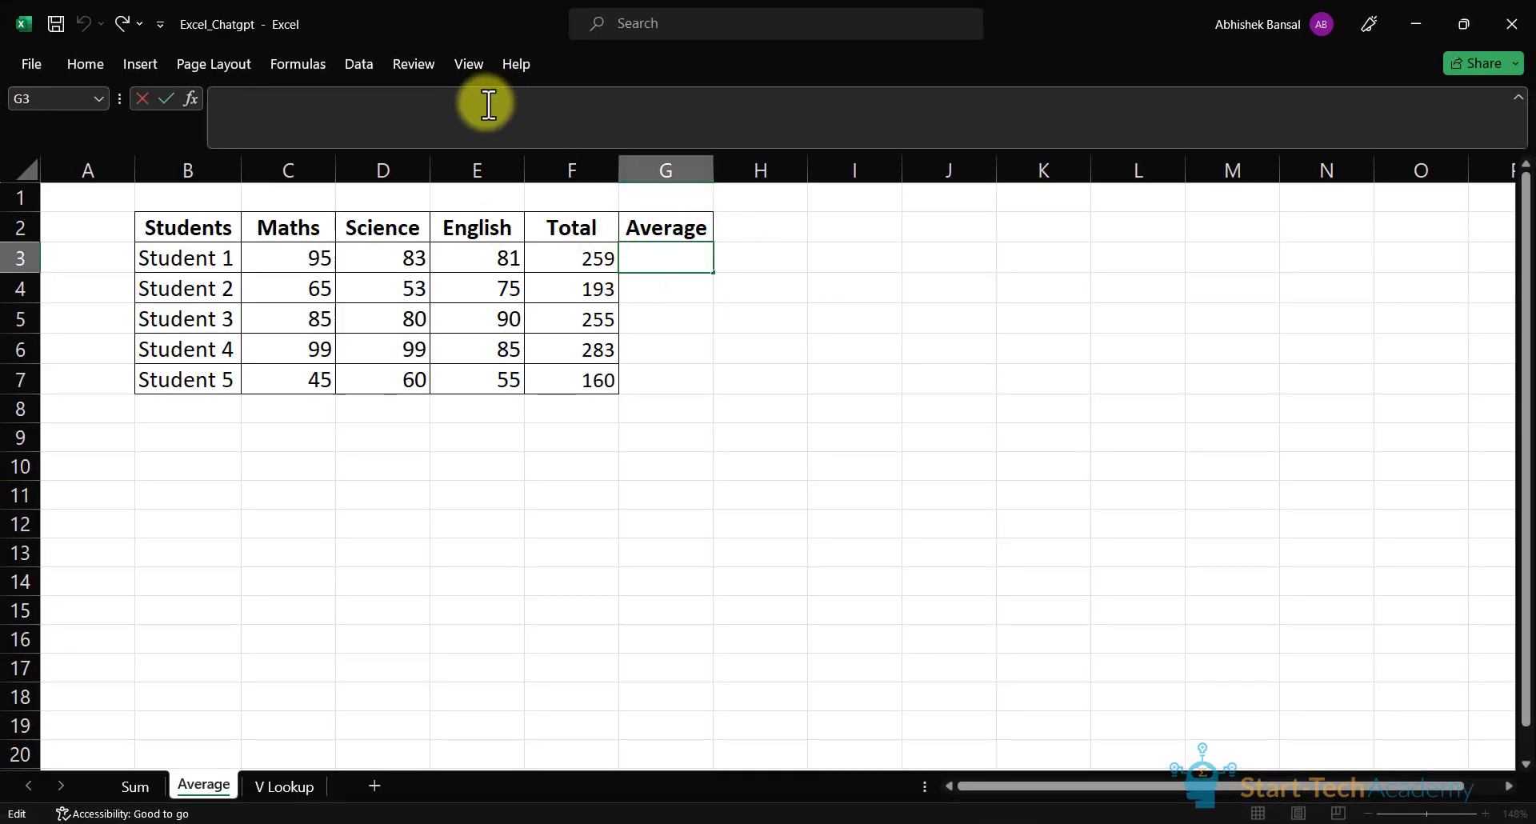
Step: Enter =AVERAGE(C3:E3) in G3 and fill it down to G7 for all five students
{"action": "key", "text": "ctrl+v"}
{"action": "key", "text": "Return"}
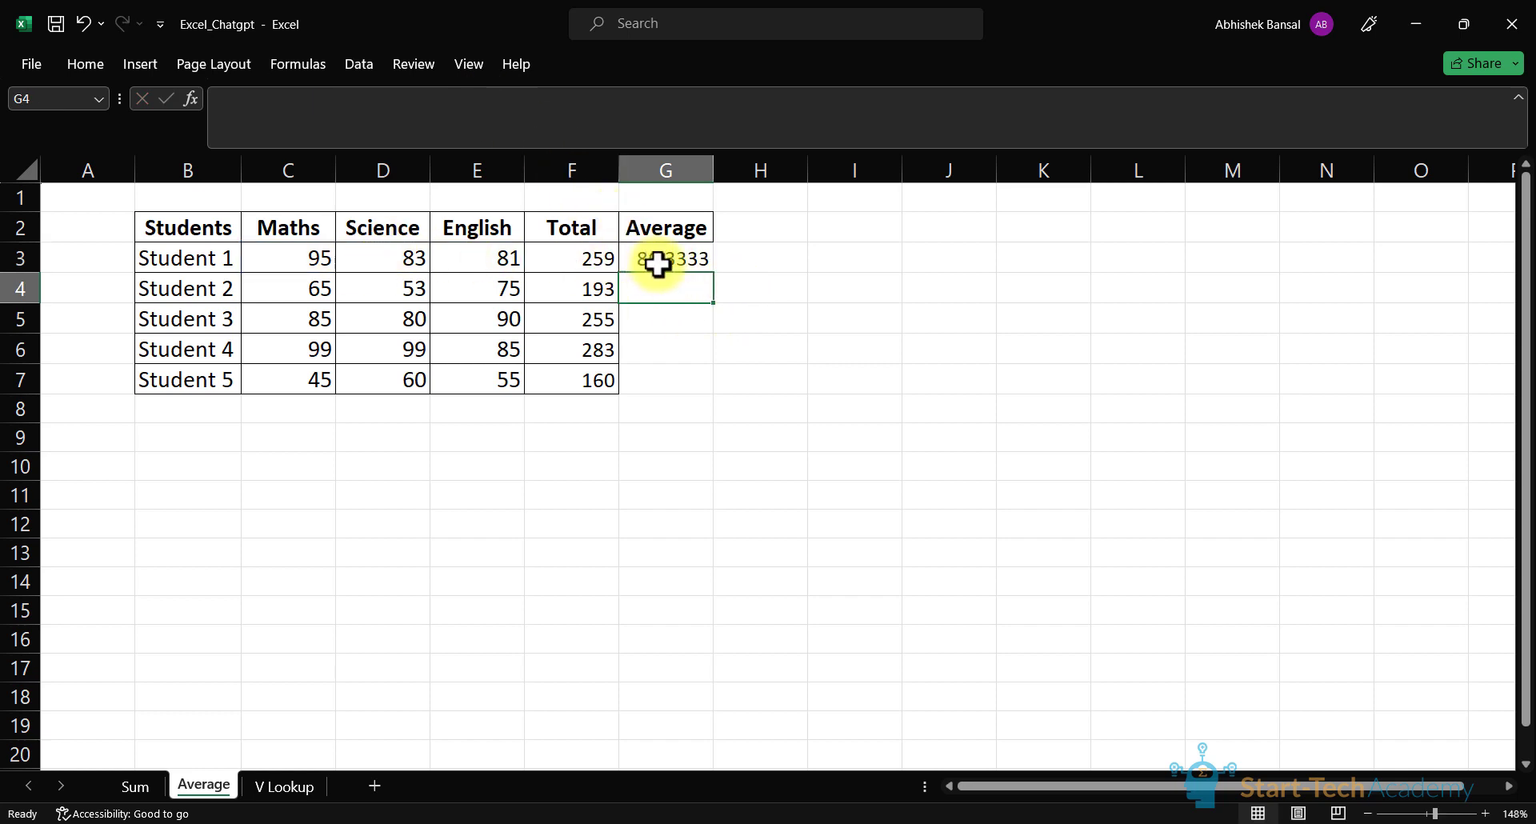
{"action": "left_click", "coordinate": [302, 264]}
{"action": "left_click_drag", "start_coordinate": [431, 276], "coordinate": [496, 262]}
{"action": "left_click", "coordinate": [705, 258]}
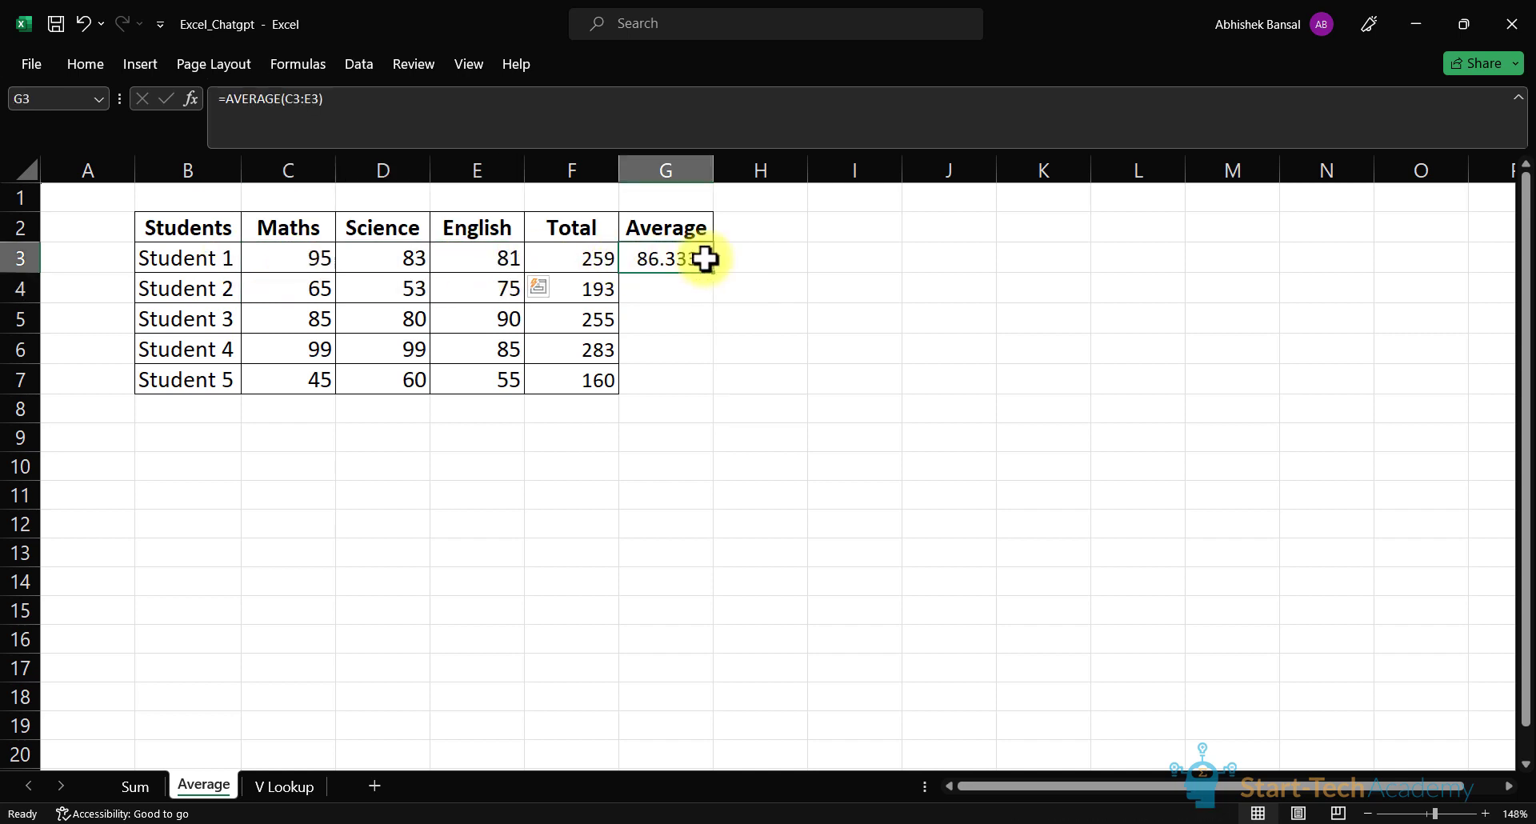
{"action": "left_click_drag", "start_coordinate": [714, 276], "coordinate": [713, 394]}
{"action": "left_click", "coordinate": [824, 352]}
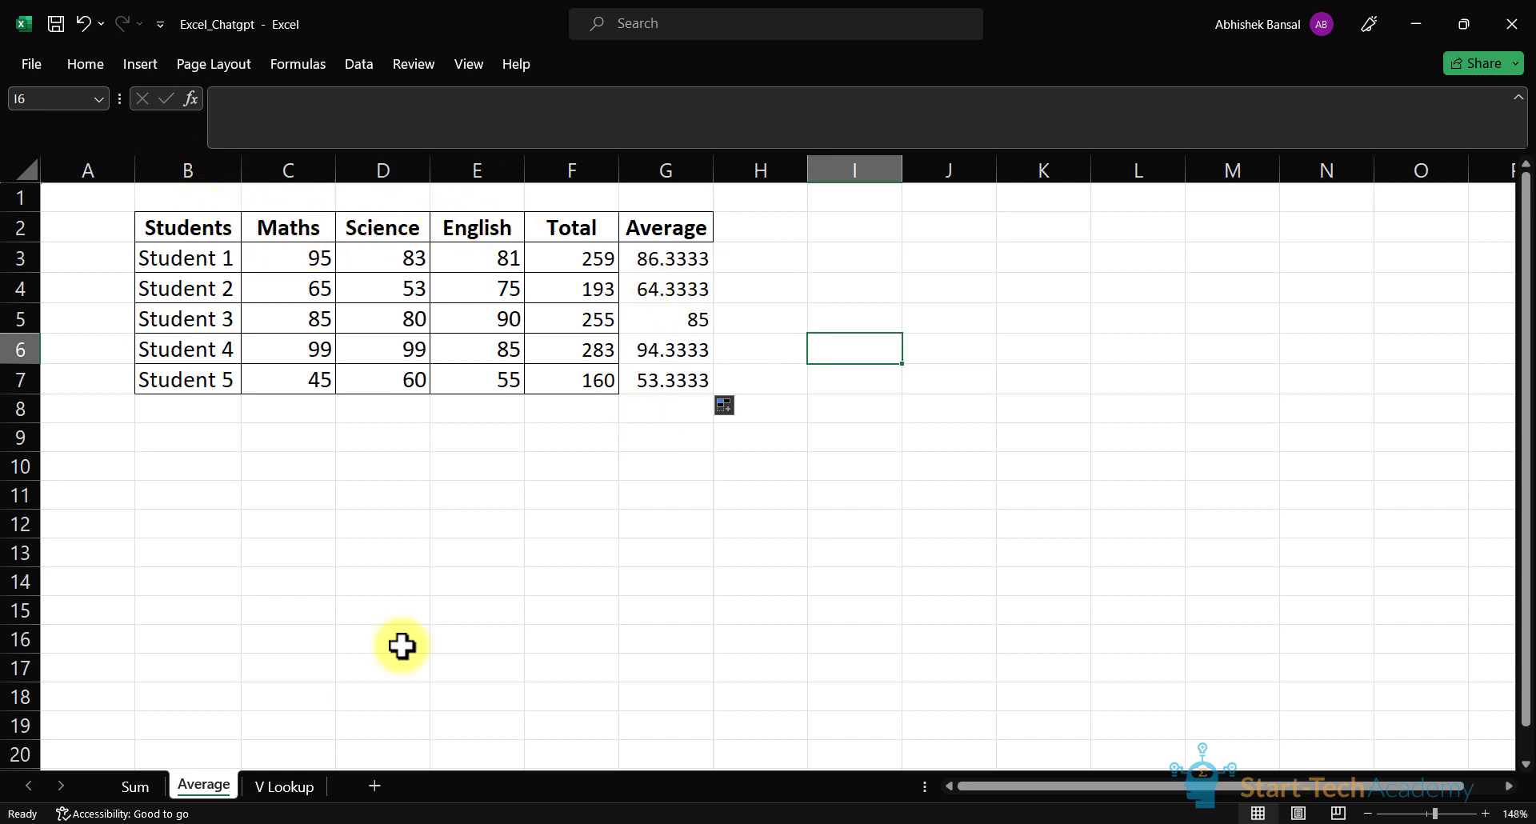
Step: Go to the V Lookup sheet and select J3 for Student 3's total marks
{"action": "left_click", "coordinate": [298, 788]}
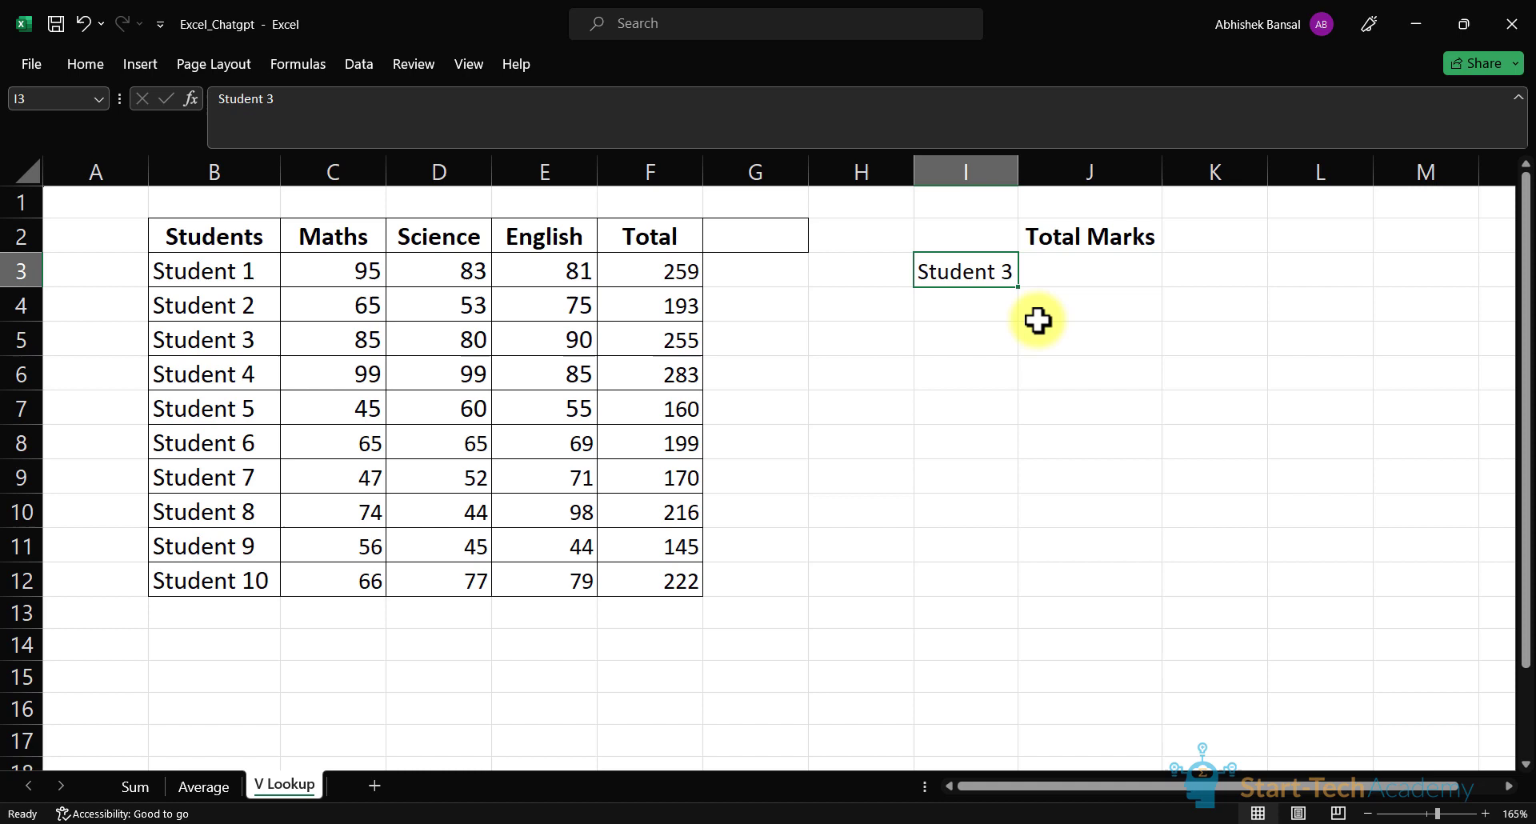
{"action": "left_click", "coordinate": [1078, 274]}
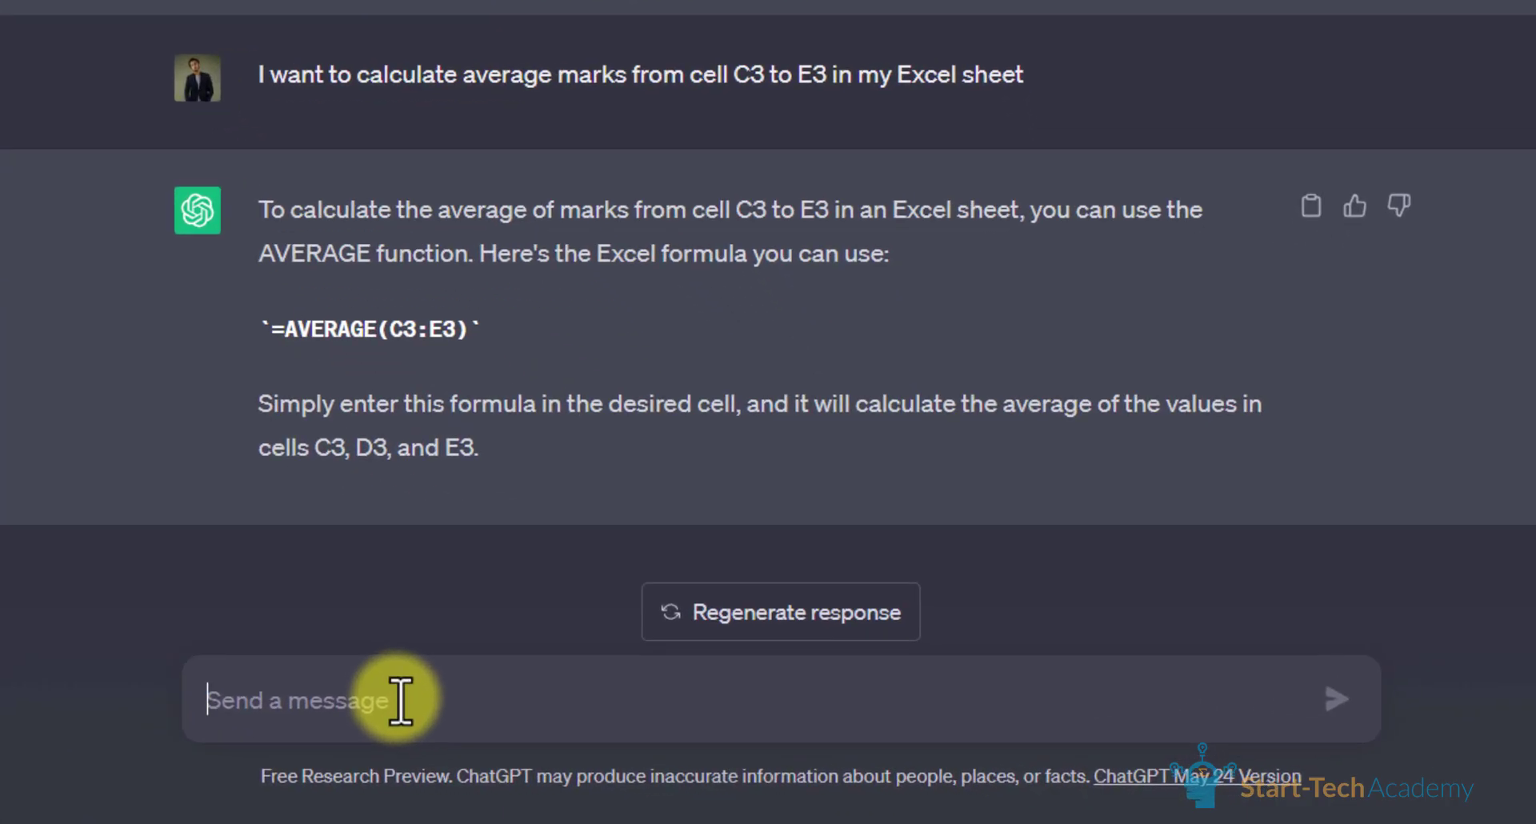
Step: Ask ChatGPT for a formula returning Student 3's marks (students in column B, totals in F) and select the VLOOKUP reply
{"action": "type", "text": "Write an excel formula to find Student 3 in a table and return the marks. Students"}
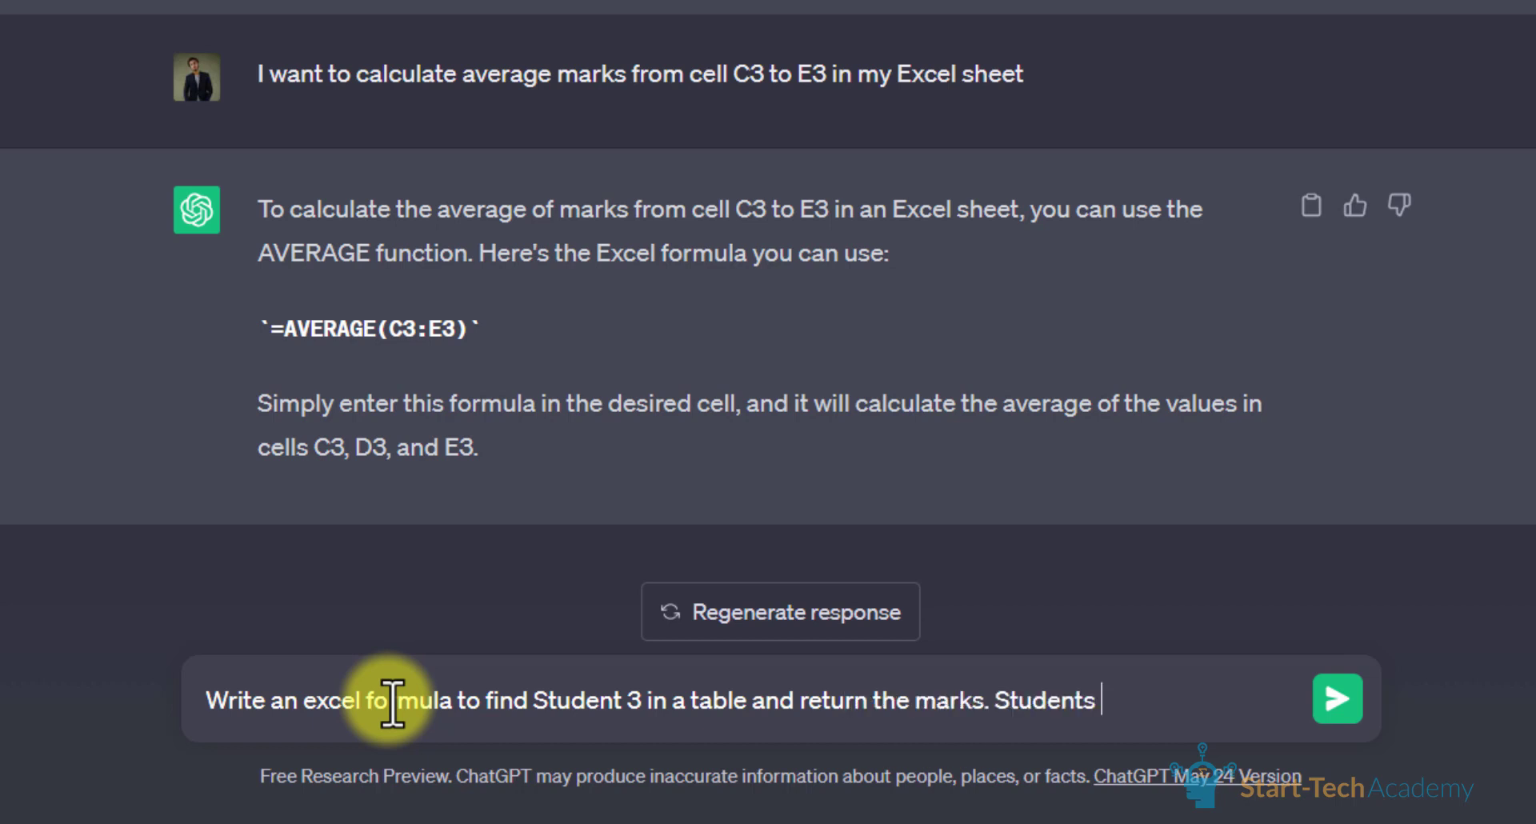
{"action": "type", "text": " in B column and "}
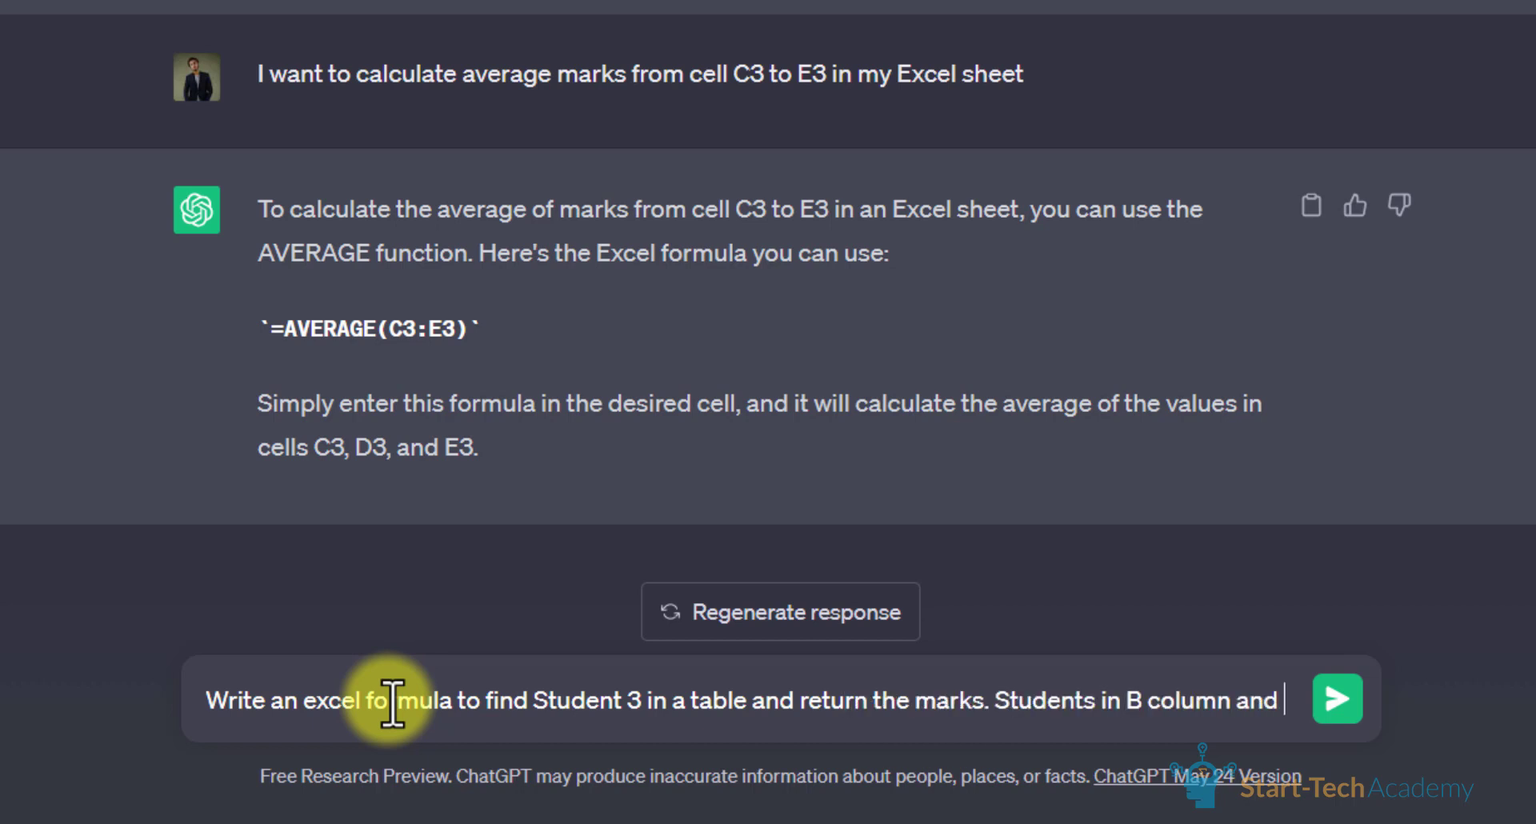
{"action": "type", "text": "thmarks"}
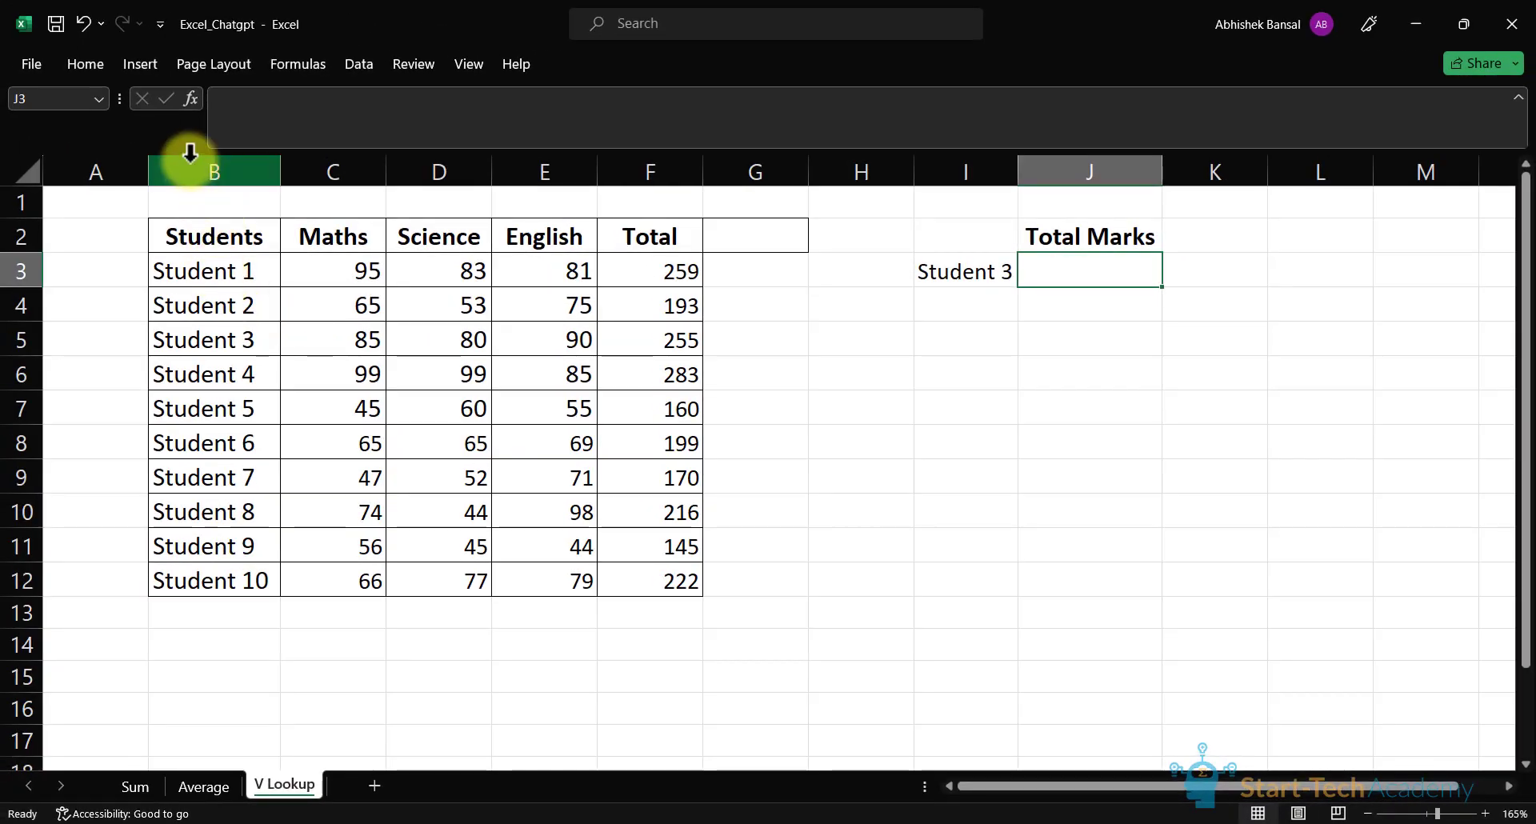
{"action": "left_click", "coordinate": [219, 171]}
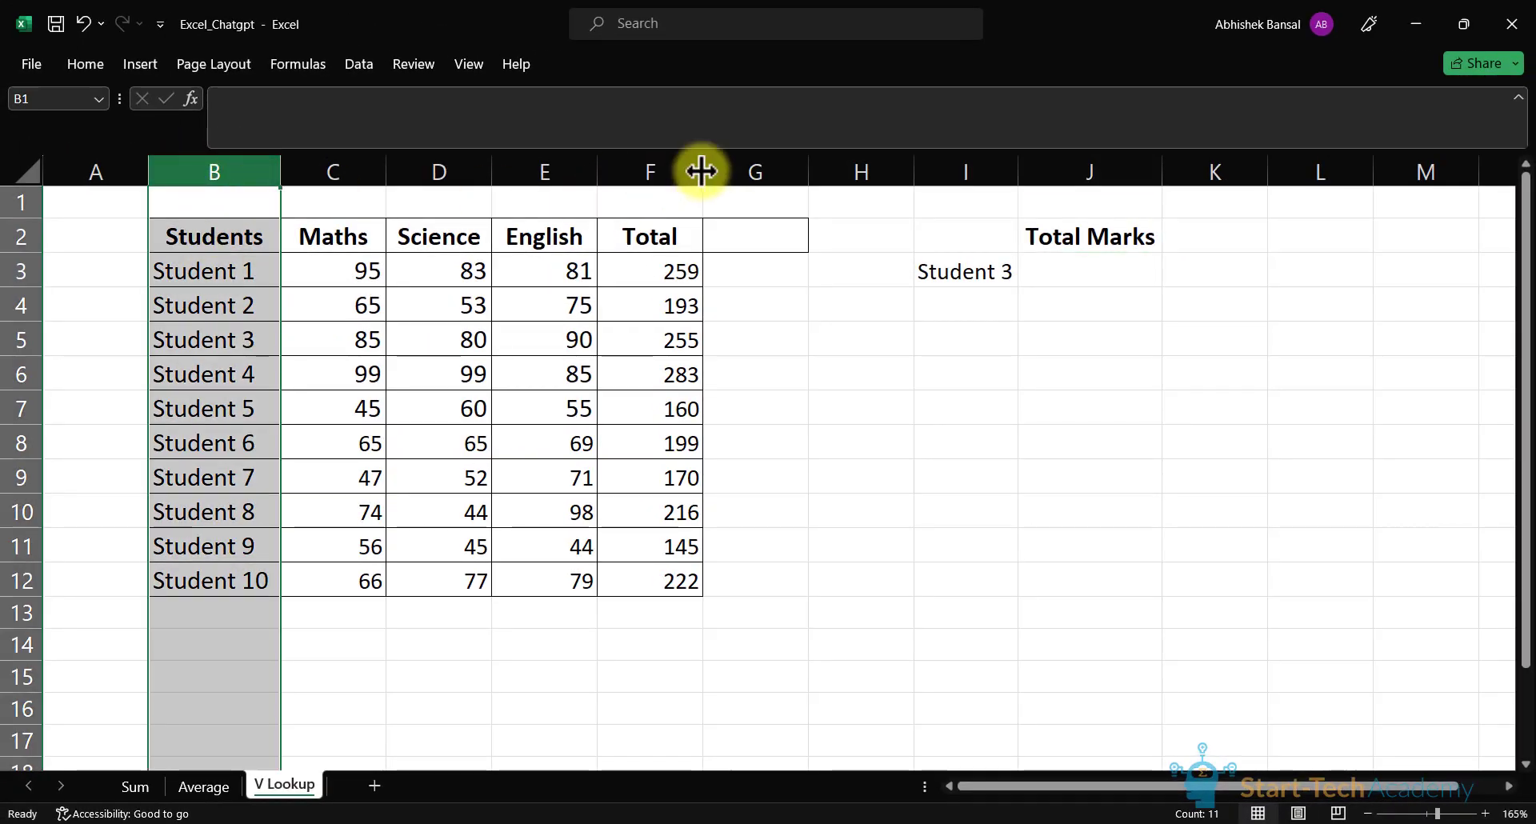
{"action": "left_click", "coordinate": [675, 170]}
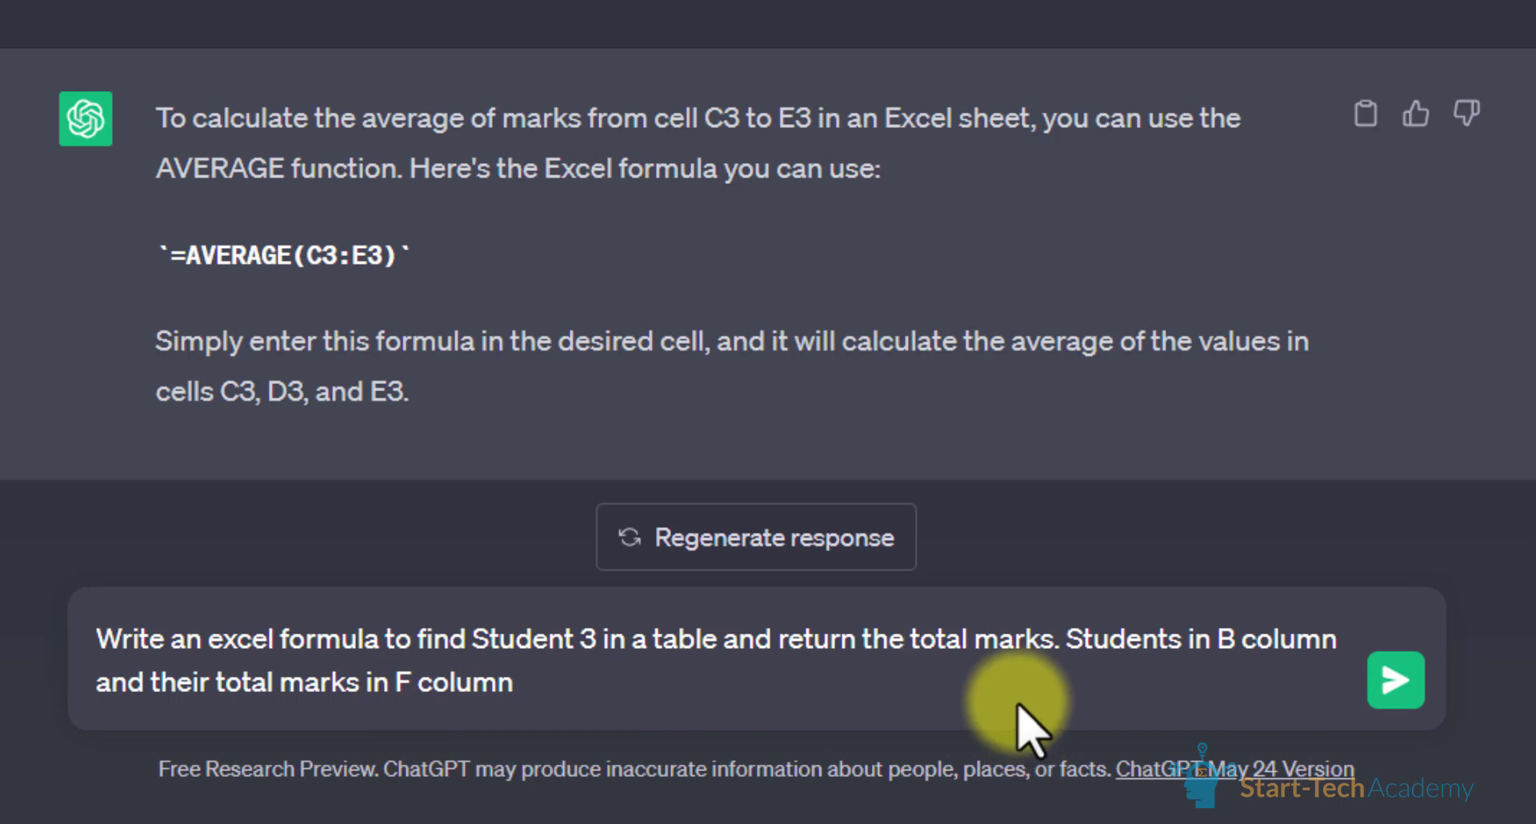
{"action": "key", "text": "Return"}
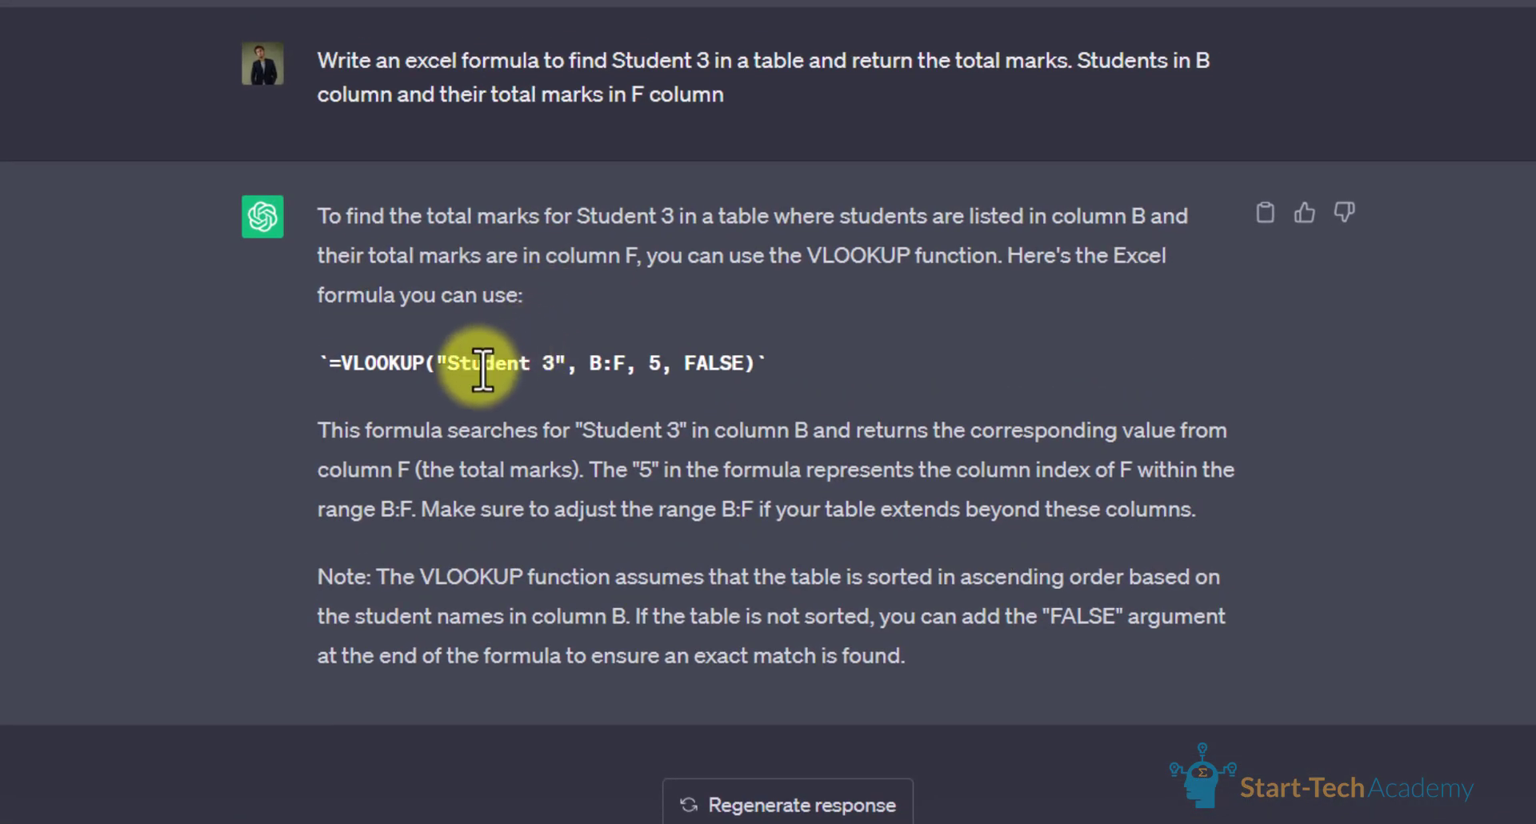
{"action": "triple_click", "coordinate": [483, 369]}
{"action": "key", "text": "ctrl+c"}
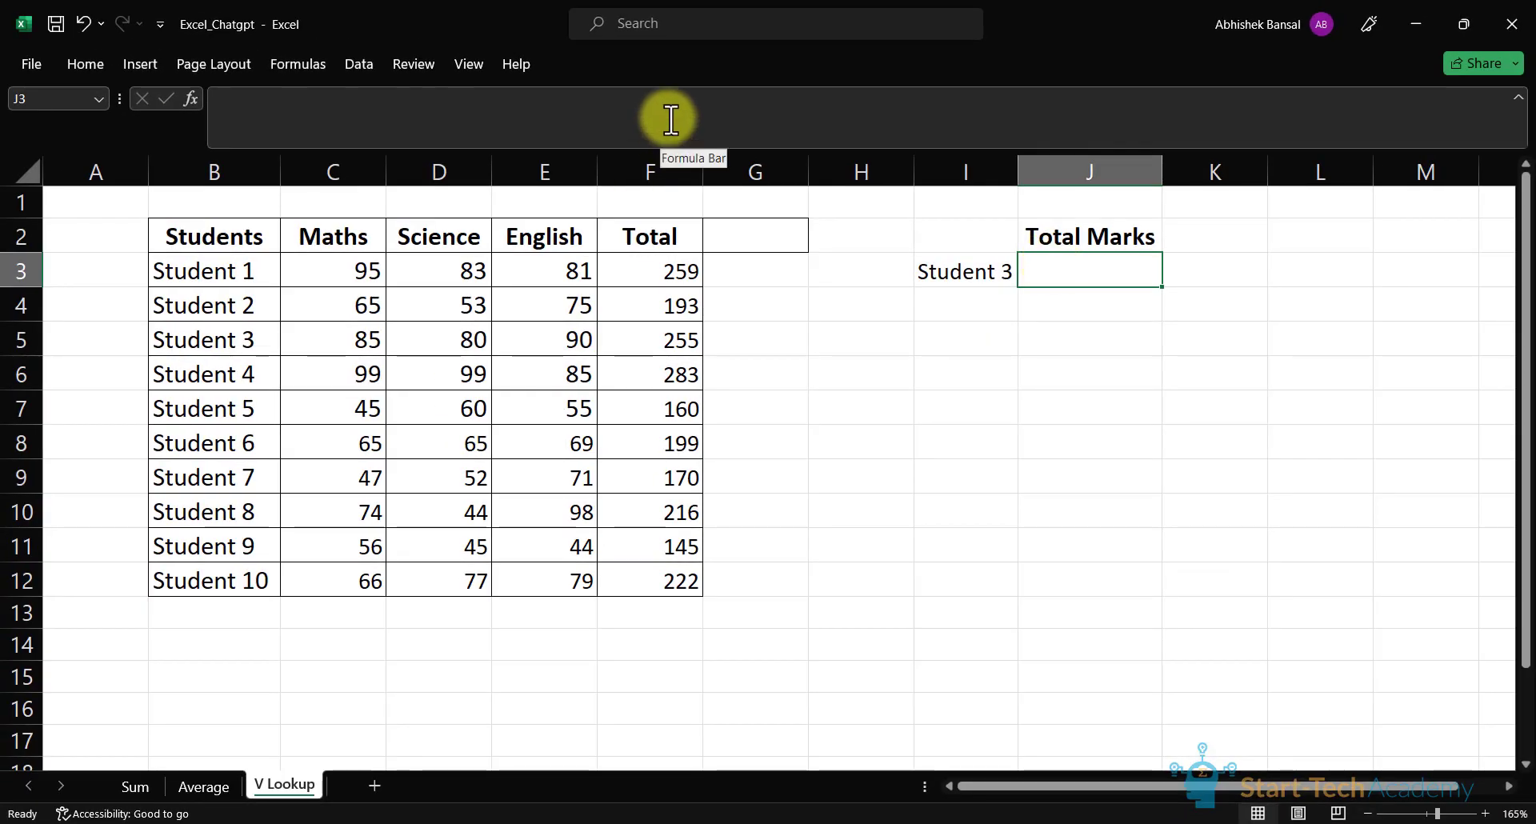
Step: Paste =VLOOKUP("Student 3", B:F, 5, FALSE) into J3 through the formula bar
{"action": "left_click", "coordinate": [671, 118]}
{"action": "key", "text": "ctrl+v"}
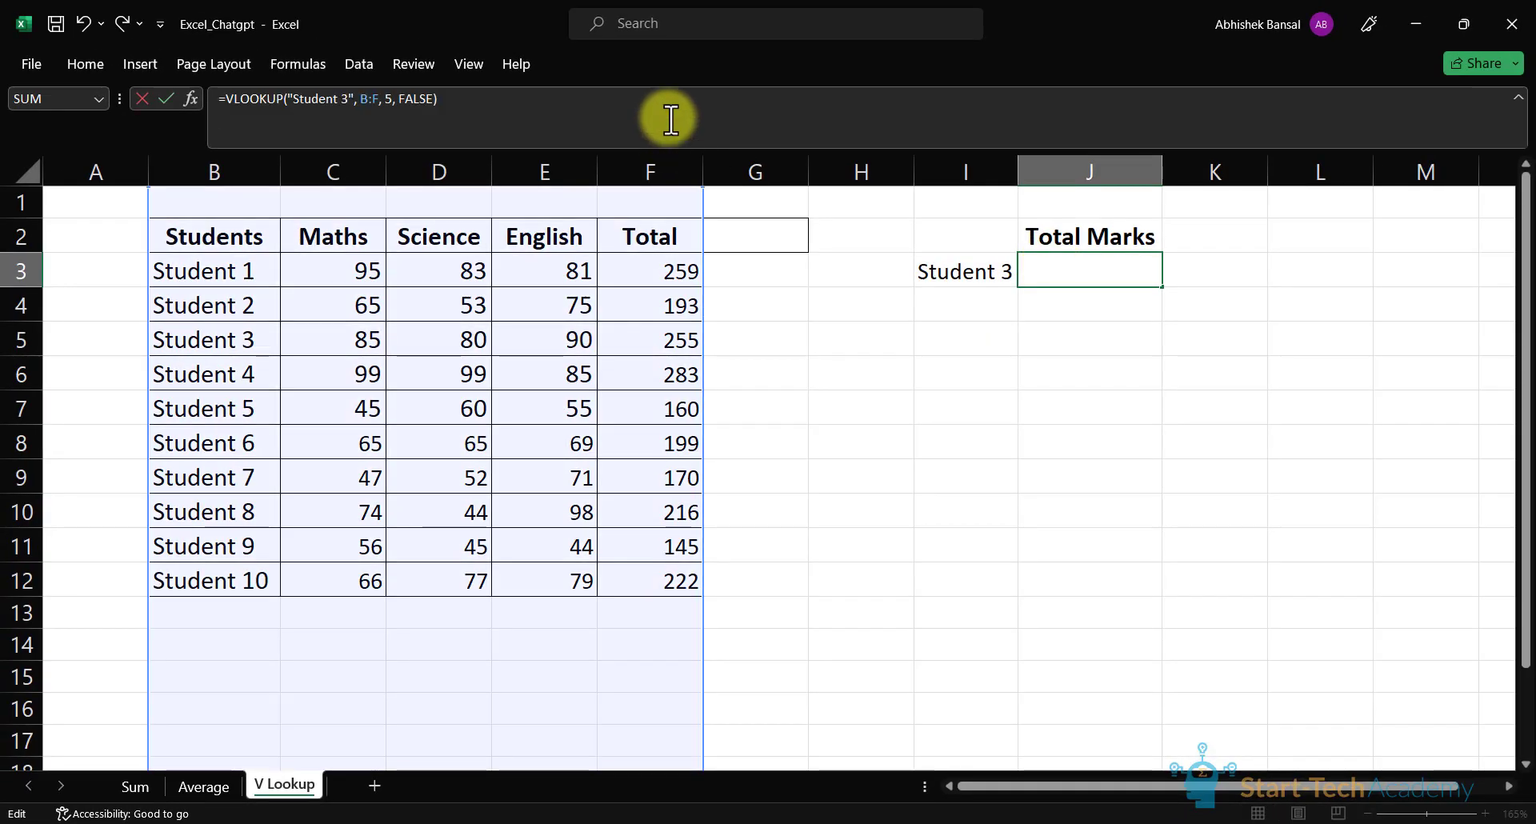
{"action": "key", "text": "Return"}
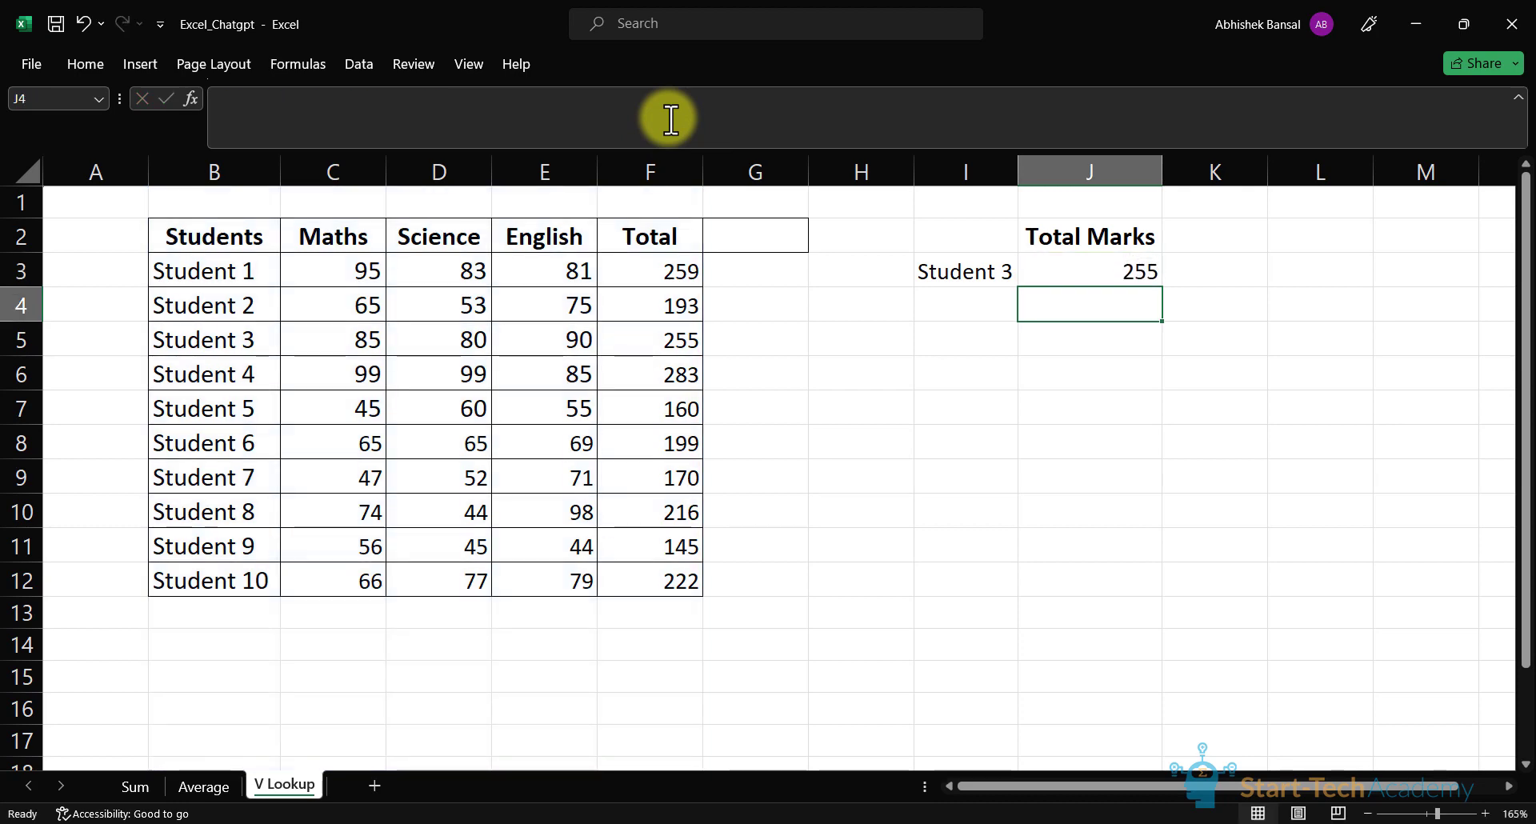
Step: Check J3's result of 255 against Student 3's total in the table and reconfirm the formula
{"action": "left_click", "coordinate": [210, 337]}
{"action": "key", "text": "Right"}
{"action": "key", "text": "Right"}
{"action": "key", "text": "Right"}
{"action": "key", "text": "Right"}
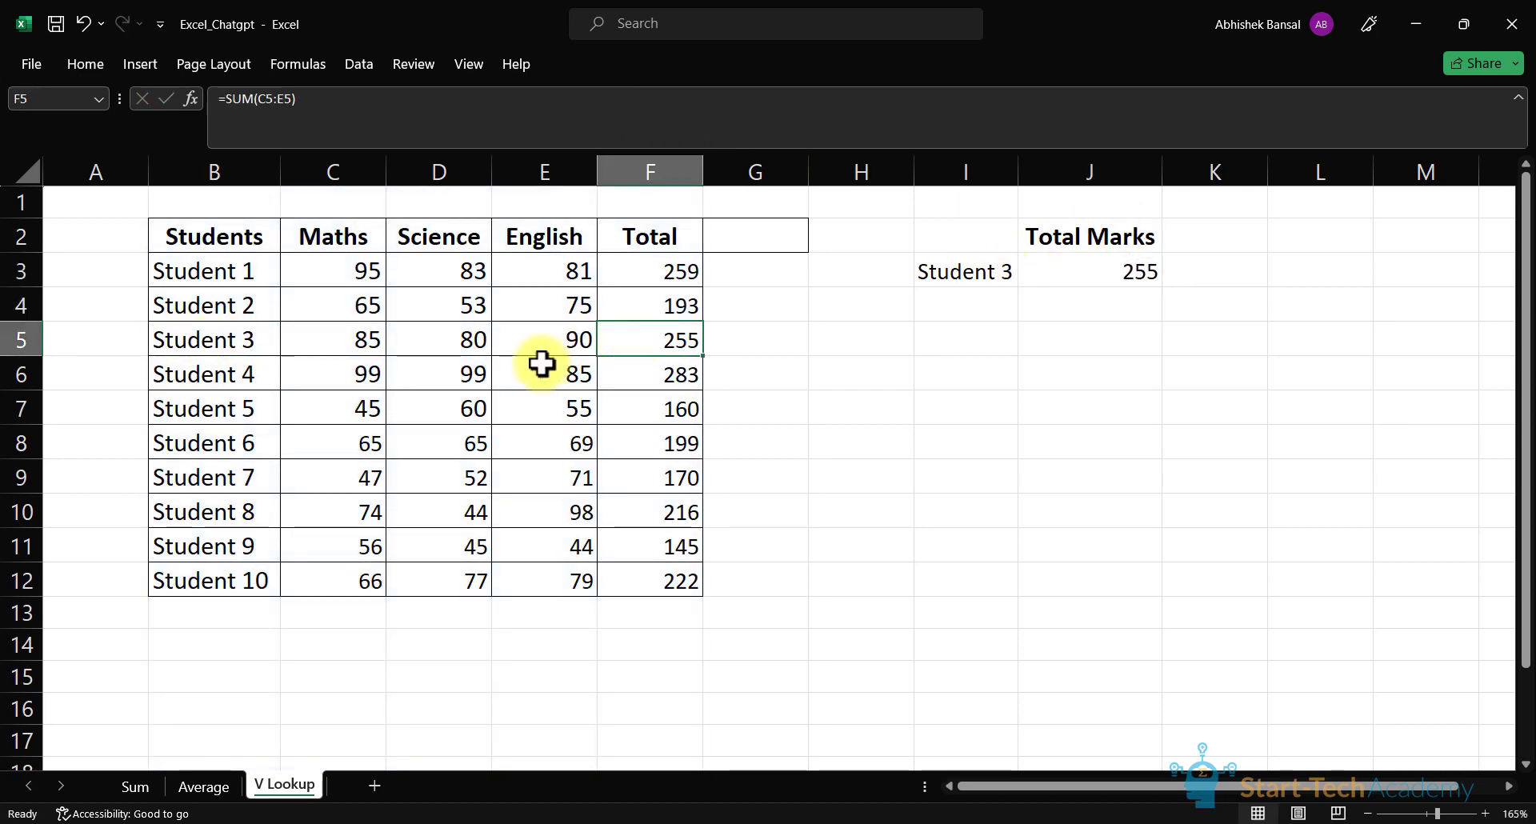
{"action": "left_click", "coordinate": [1091, 274]}
{"action": "left_click", "coordinate": [267, 110]}
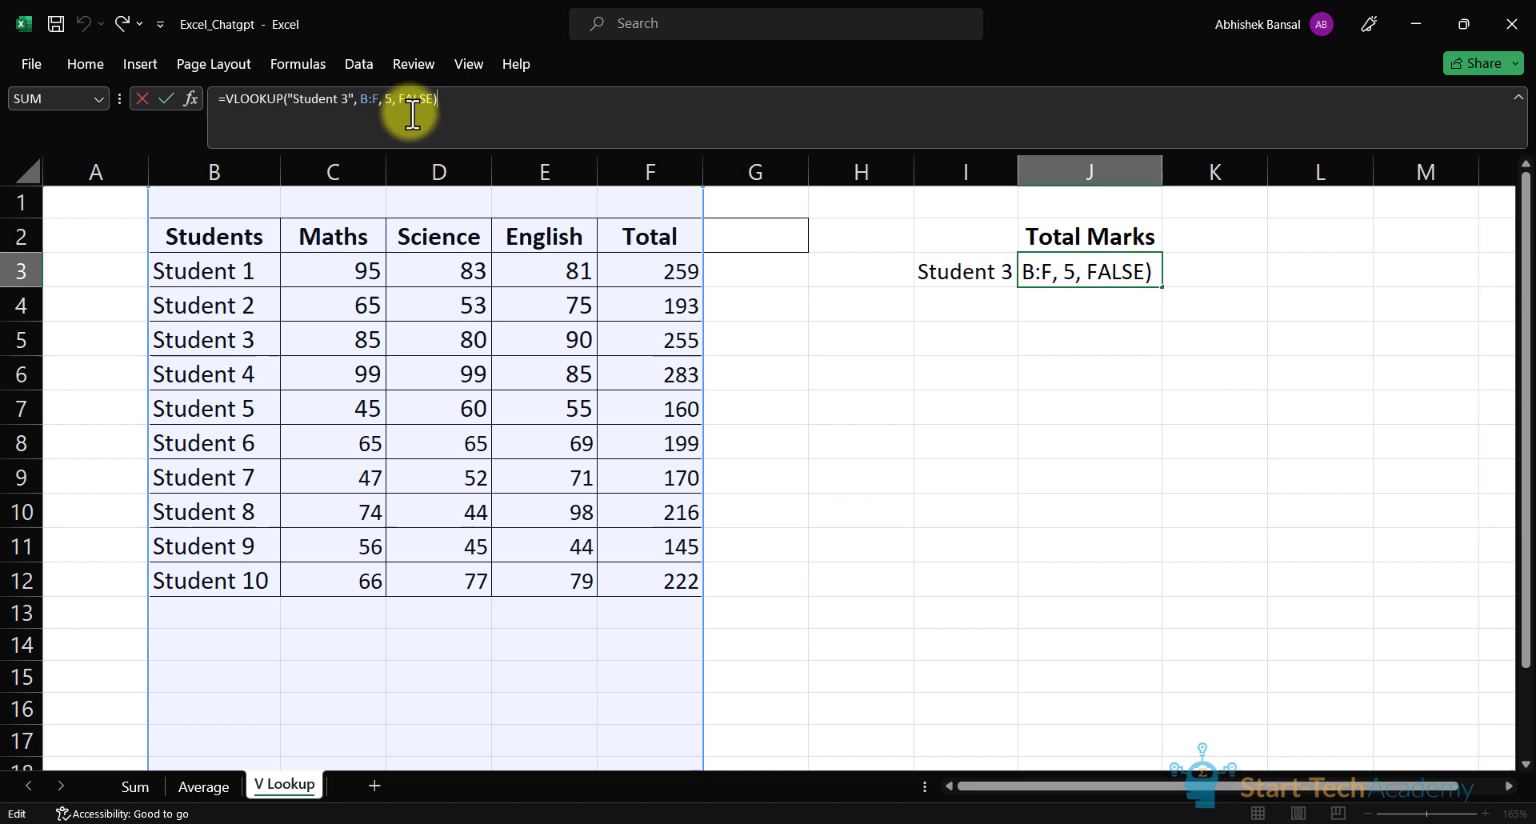
{"action": "key", "text": "ctrl+Return"}
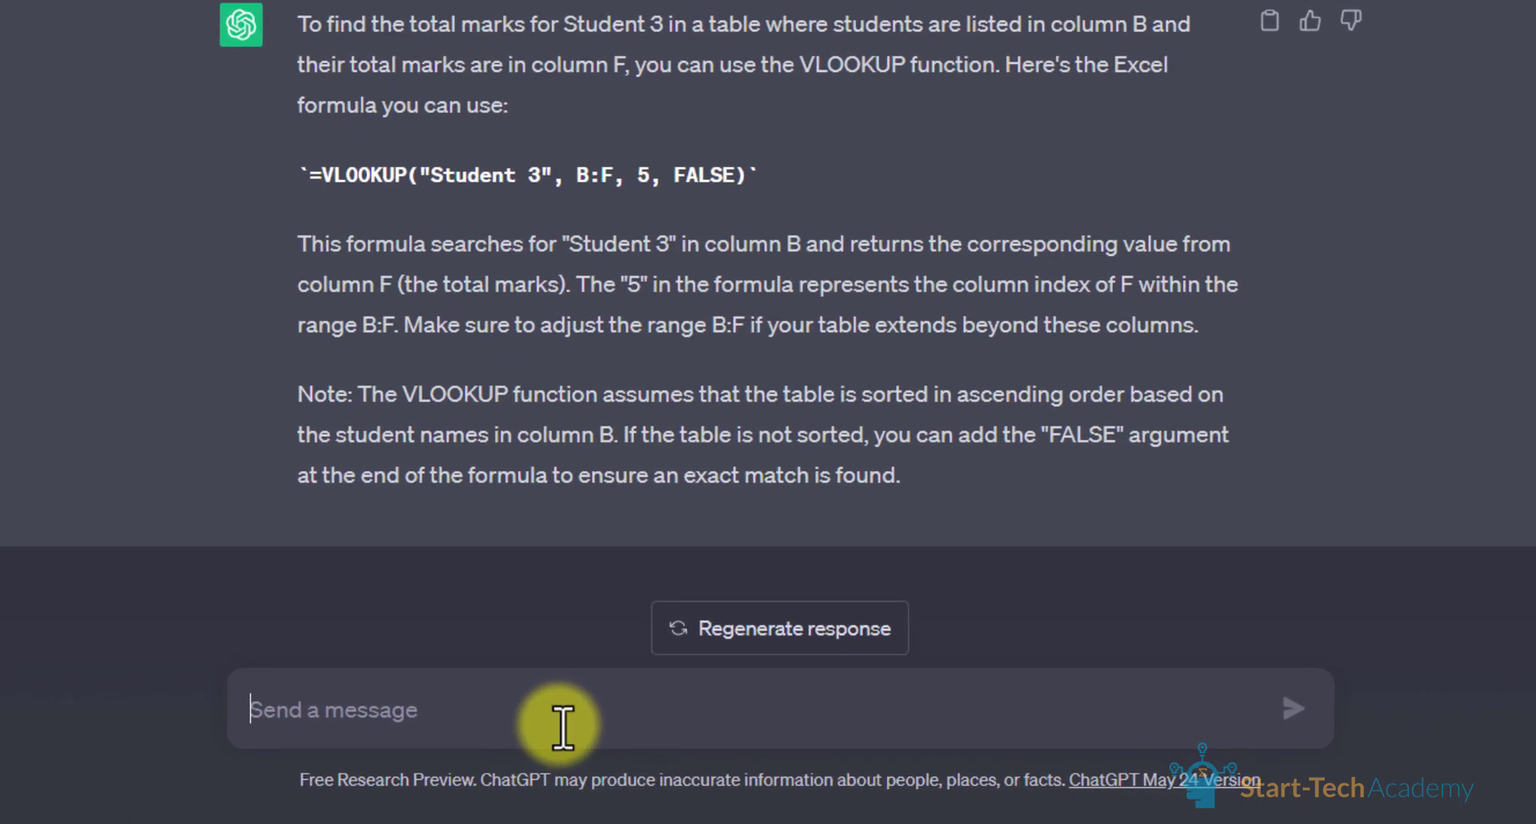
Step: Ask ChatGPT for an alternative and copy its =INDEX(F:F, MATCH("Student 3", B:B, 0)) formula
{"action": "type", "text": "I"}
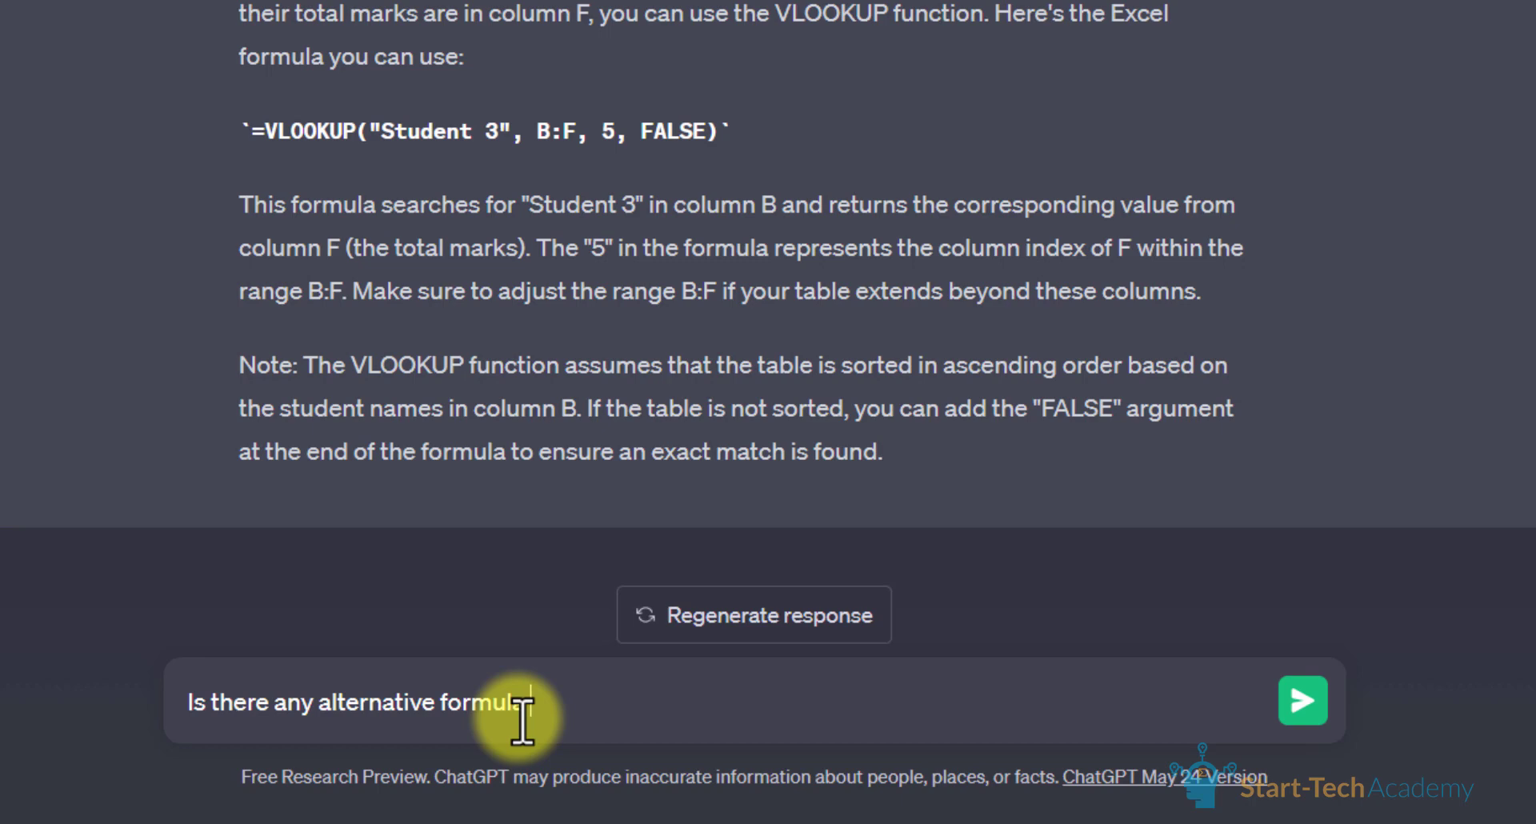
{"action": "key", "text": "Return"}
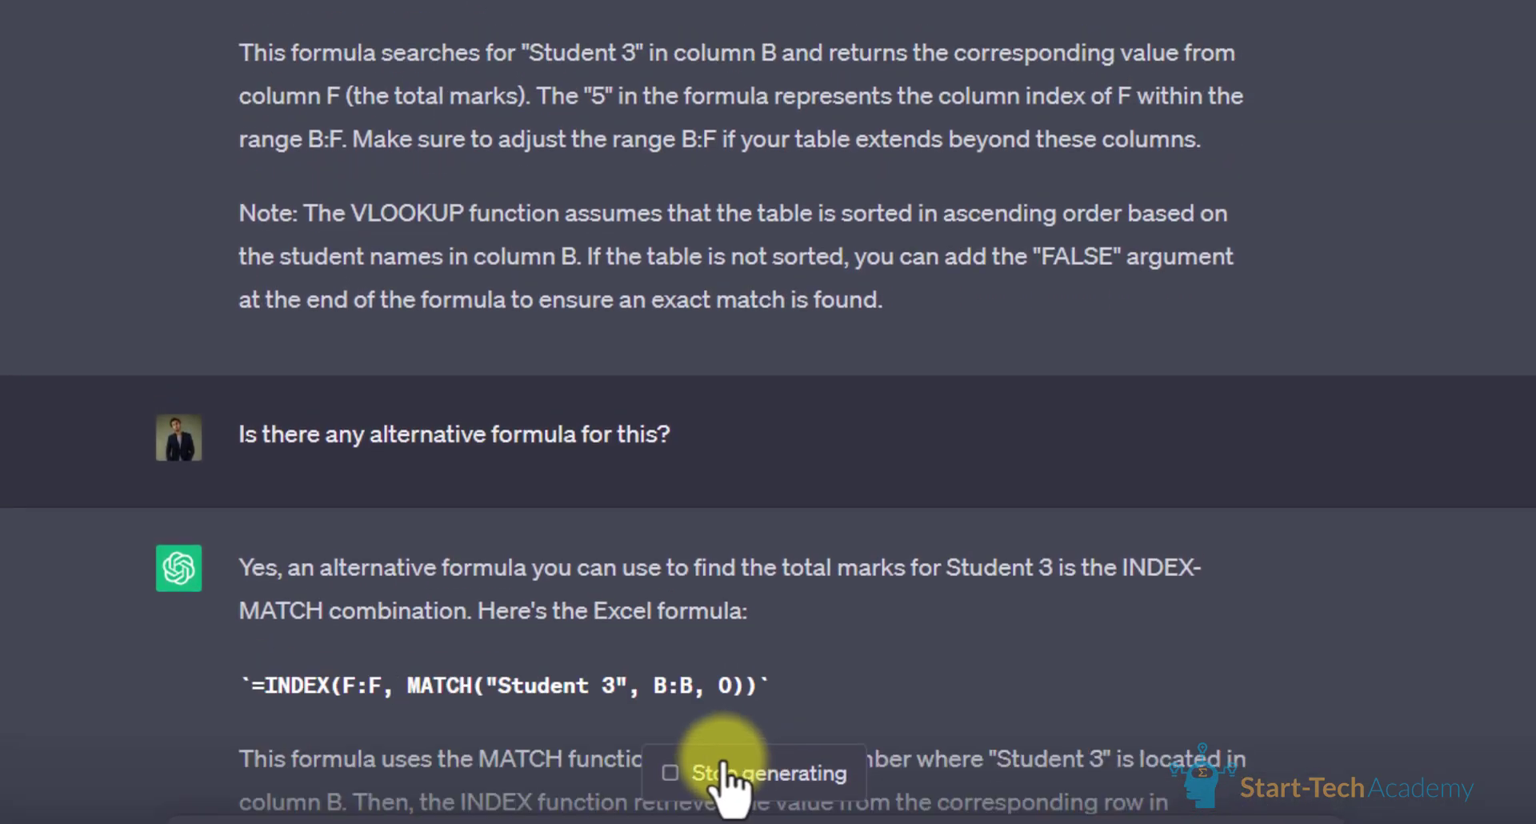
{"action": "scroll", "coordinate": [428, 296], "scroll_direction": "down", "scroll_amount": 4}
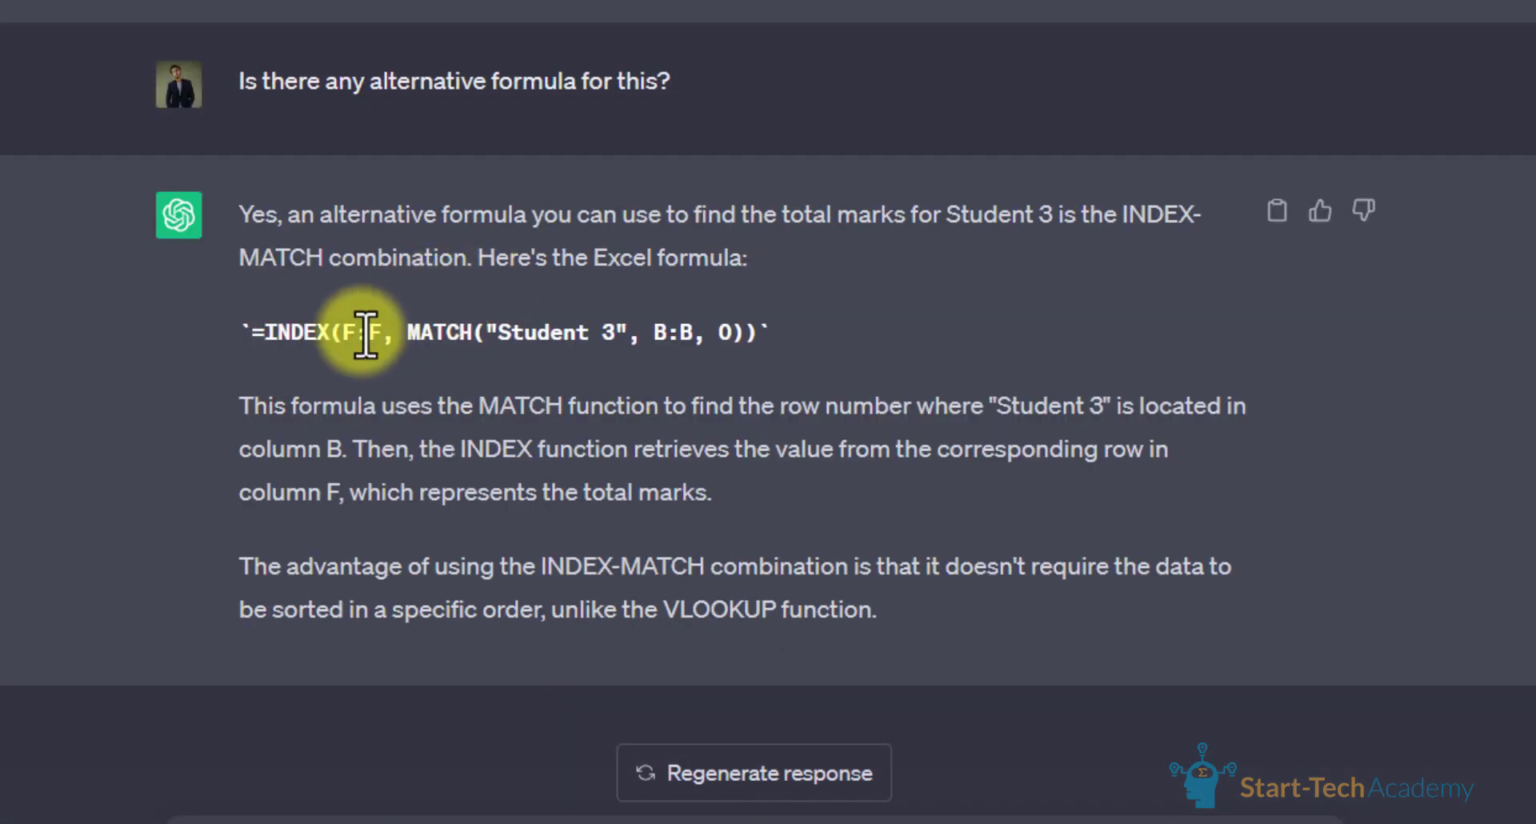
{"action": "double_click", "coordinate": [514, 324]}
{"action": "left_click", "coordinate": [252, 416]}
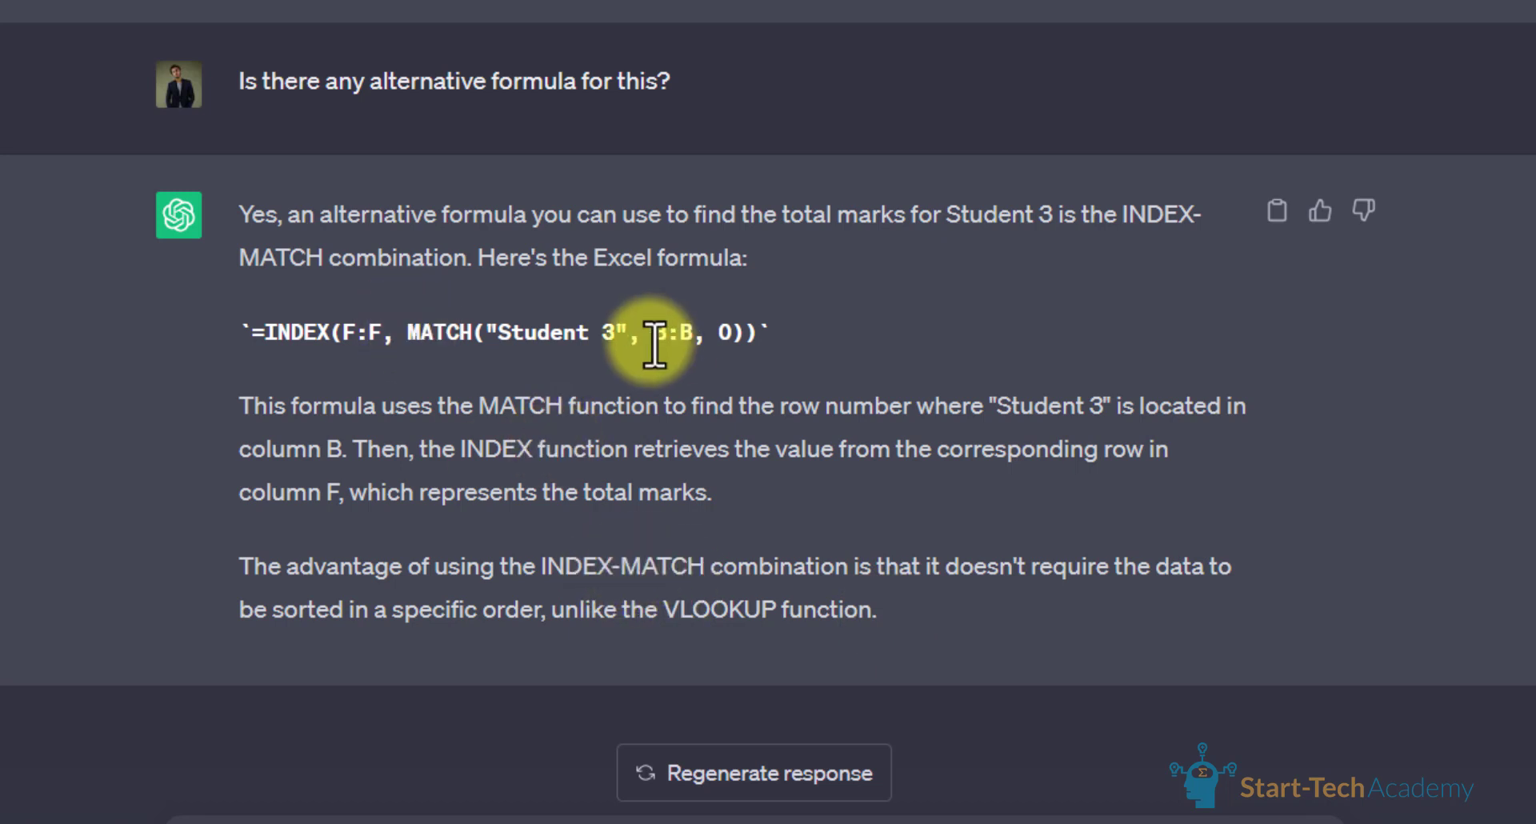
{"action": "triple_click", "coordinate": [557, 336]}
{"action": "key", "text": "ctrl+c"}
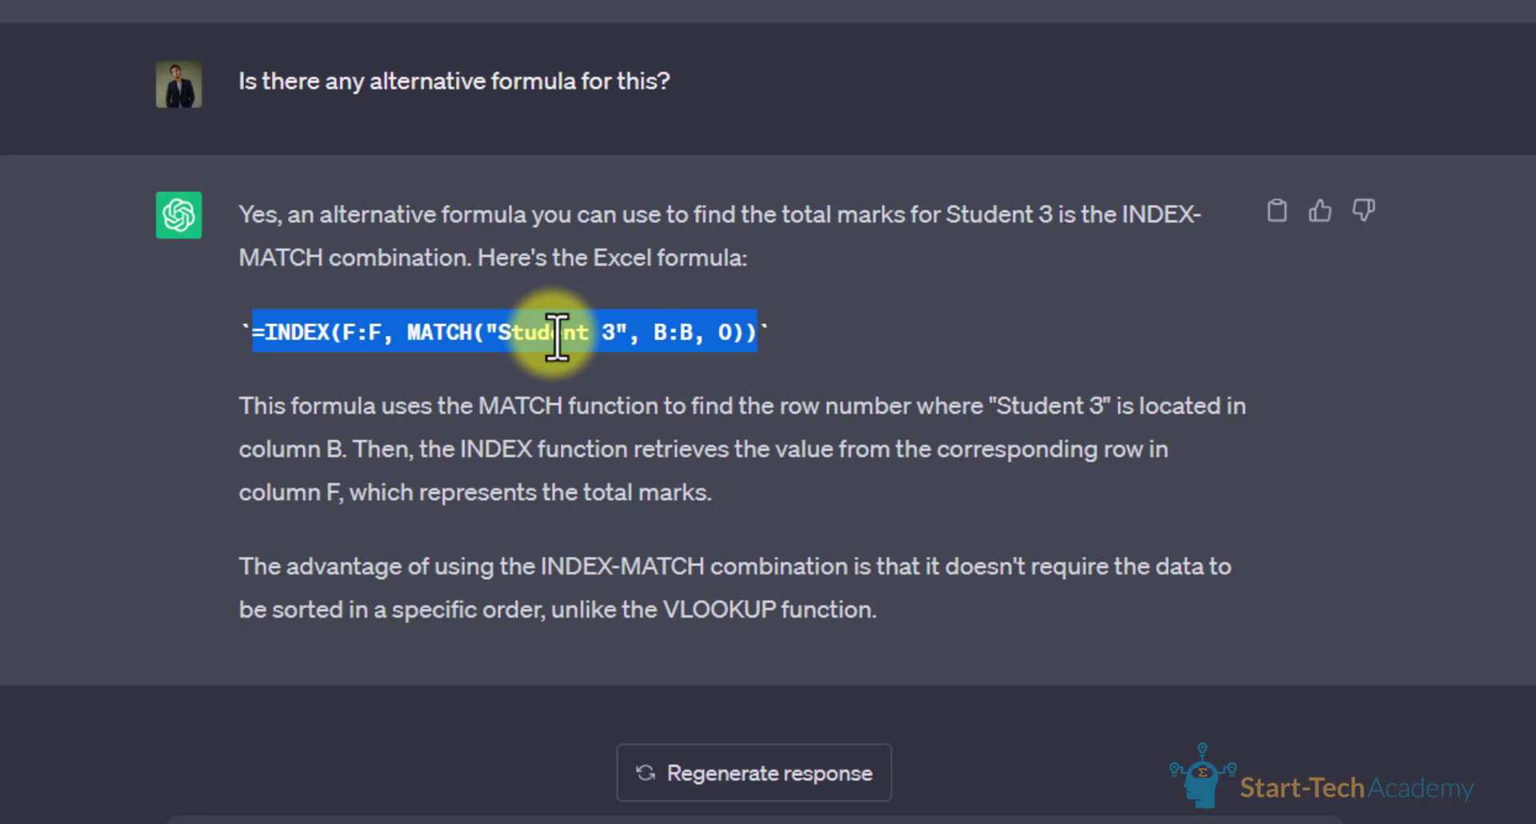
{"action": "scroll", "coordinate": [557, 337], "scroll_direction": "up", "scroll_amount": 9}
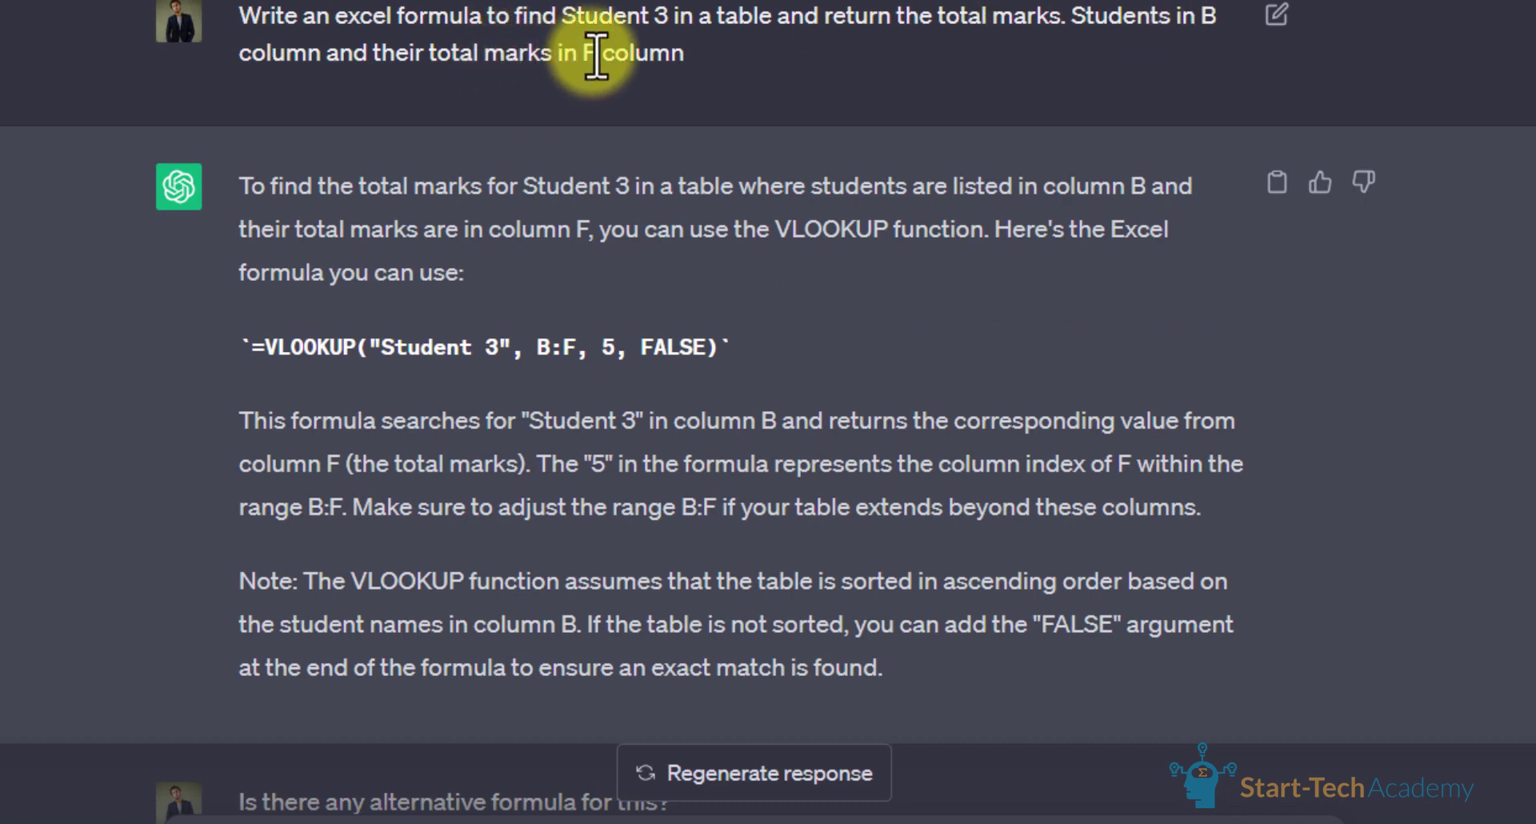
{"action": "scroll", "coordinate": [610, 52], "scroll_direction": "down", "scroll_amount": 9}
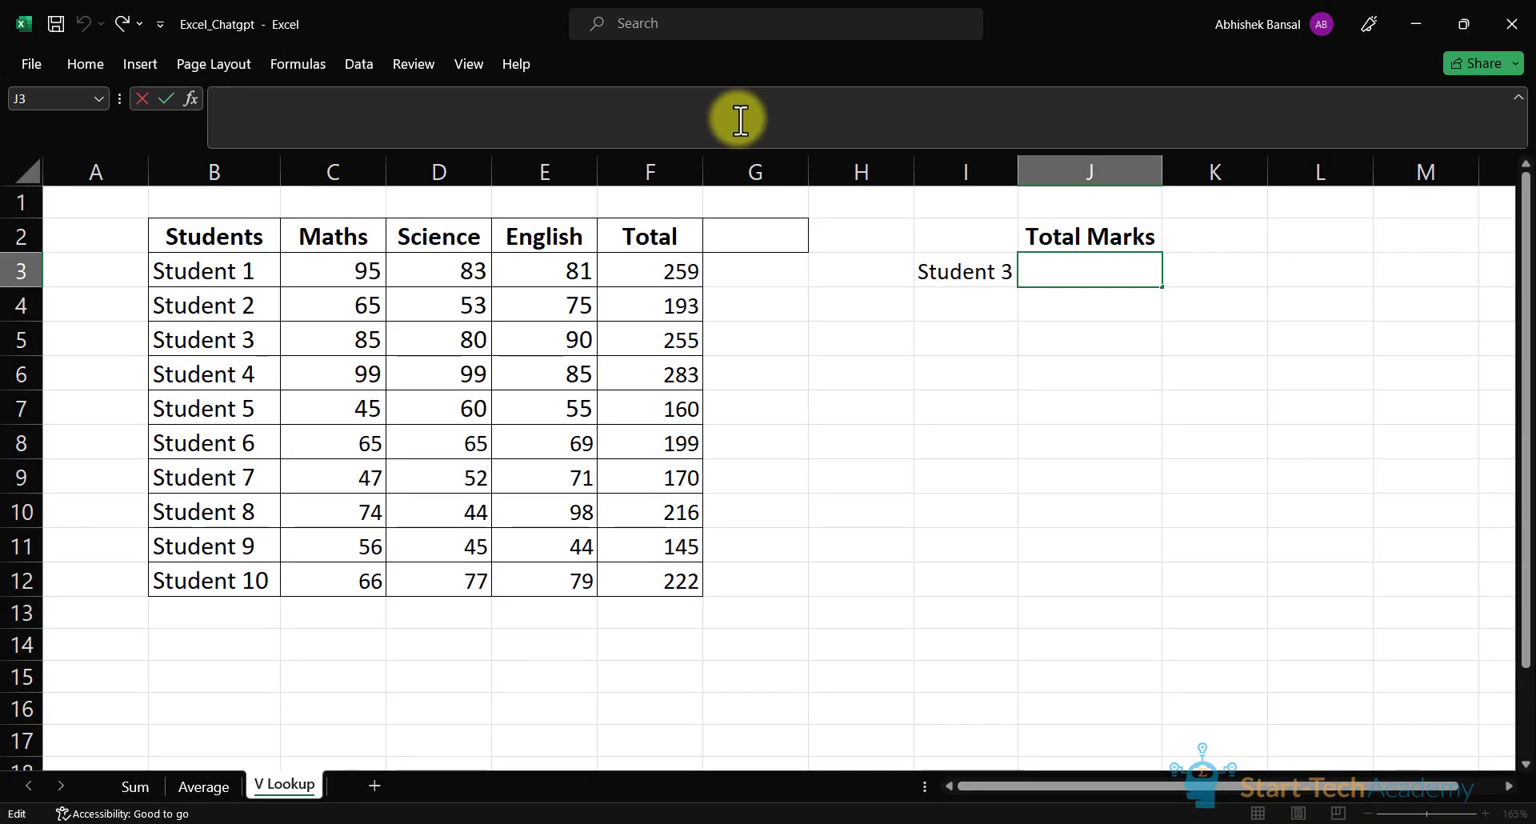
Step: Replace J3's formula with the INDEX-MATCH version and confirm it still returns 255
{"action": "key", "text": "ctrl+v"}
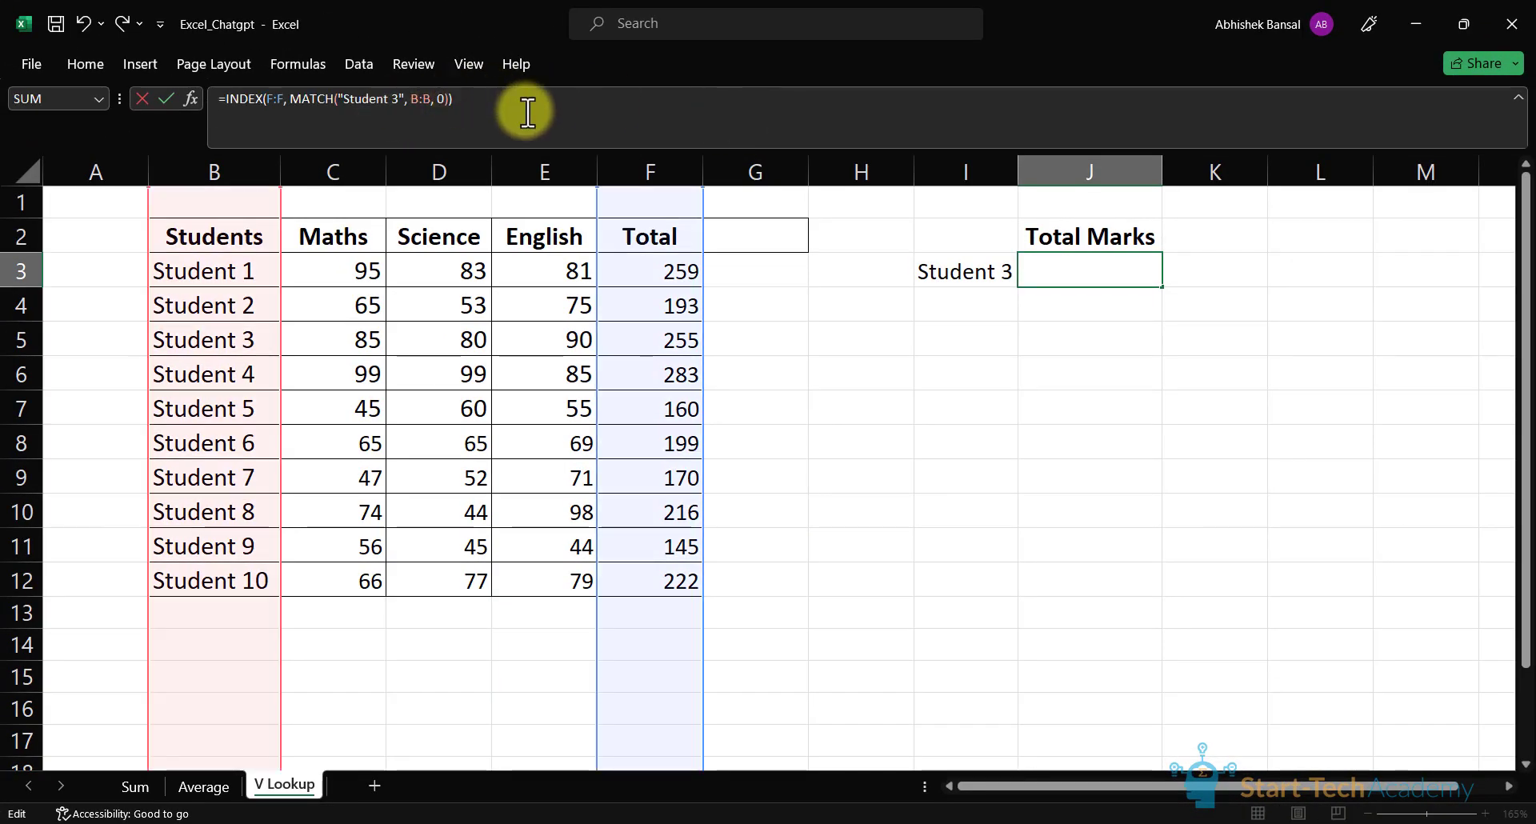
{"action": "key", "text": "Return"}
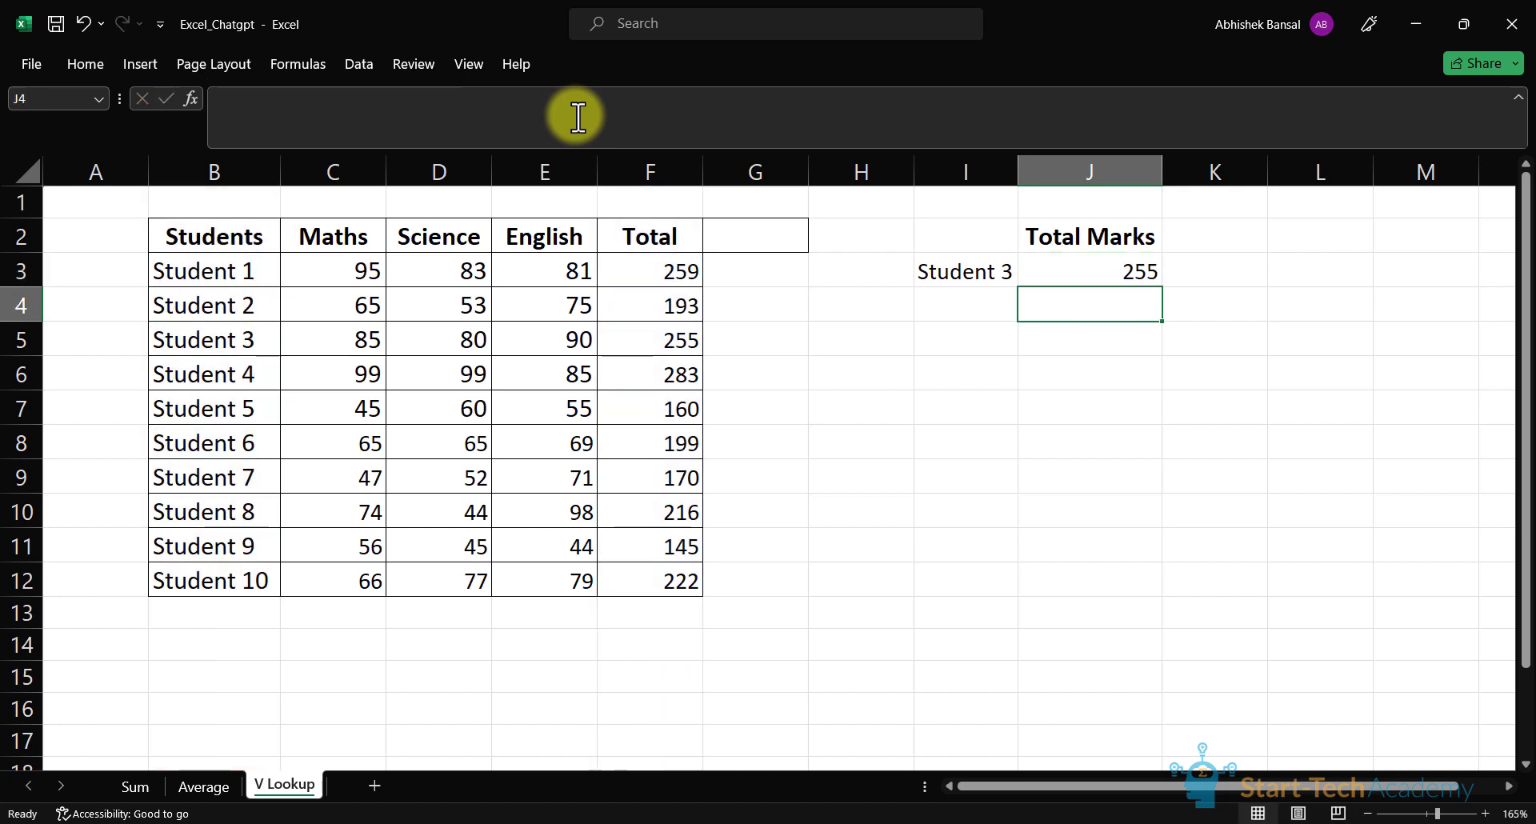
{"action": "left_click", "coordinate": [1090, 270]}
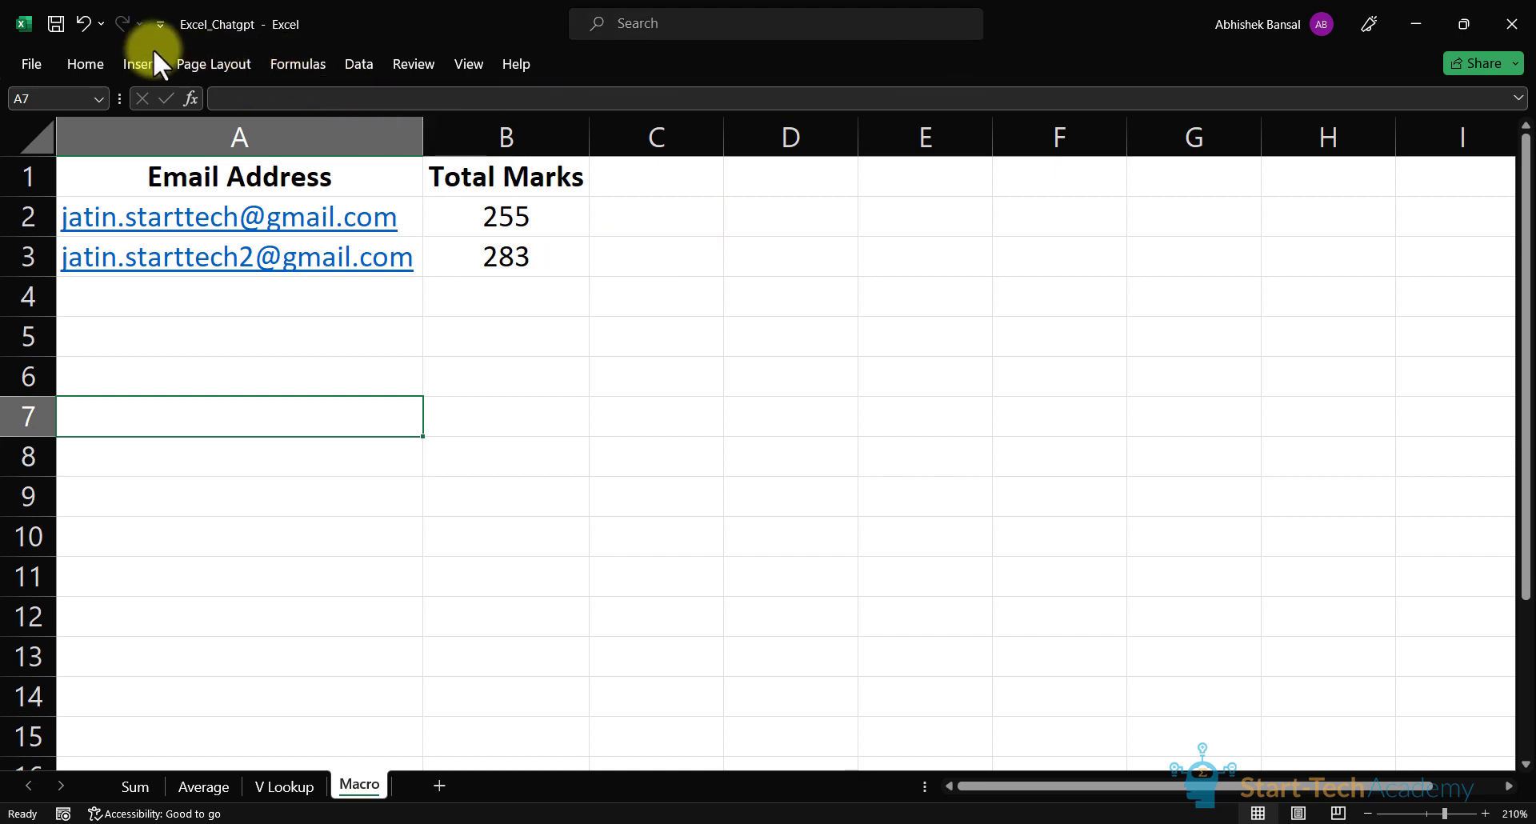
Step: Show the Home ribbon on the Macro sheet with its email addresses and totals
{"action": "left_click", "coordinate": [86, 64]}
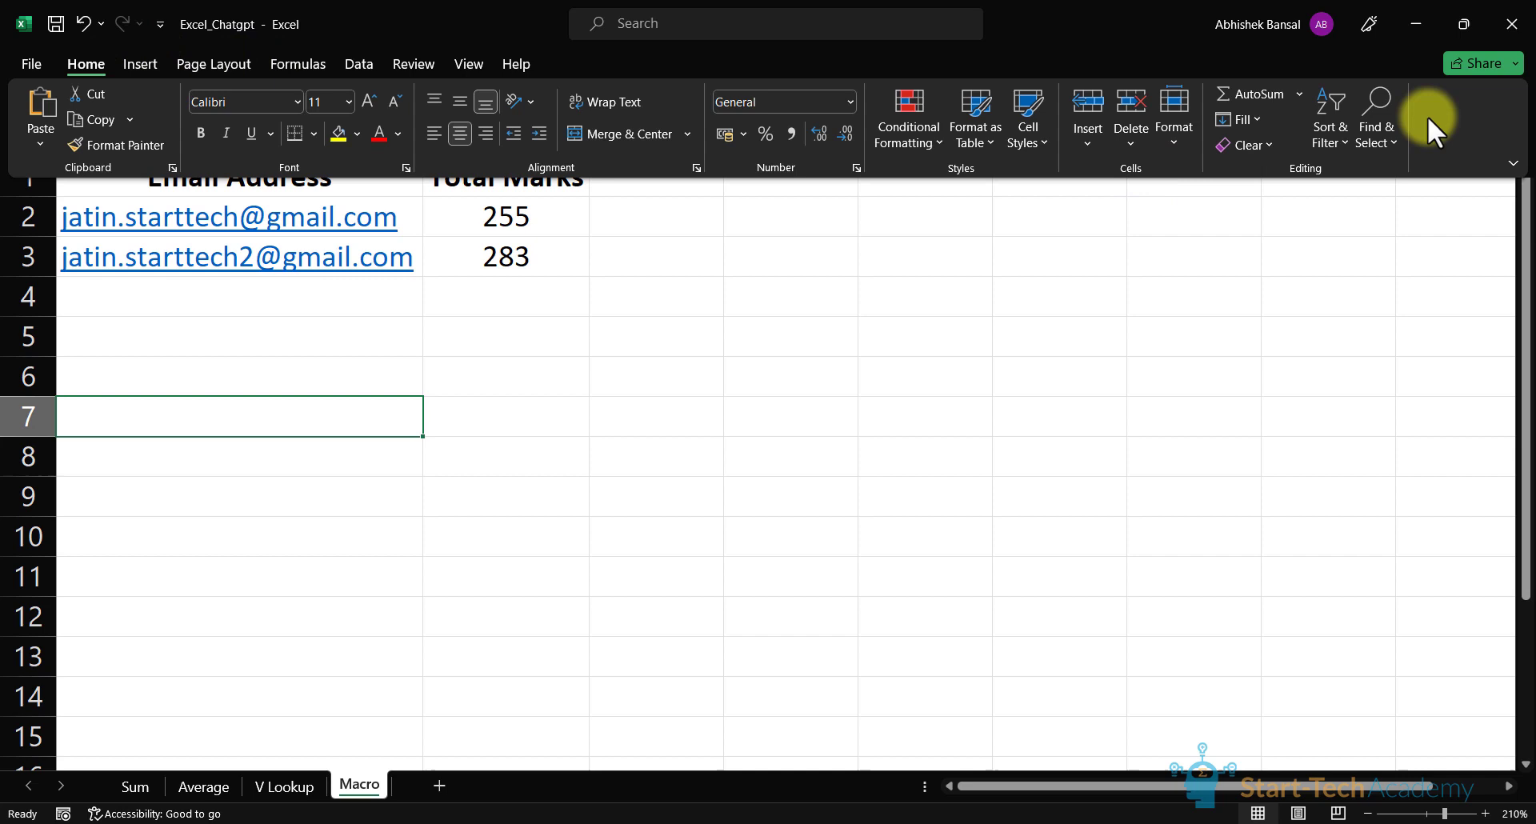
Step: Enable the Developer tab under Main Tabs in Customize the Ribbon
{"action": "right_click", "coordinate": [1428, 116]}
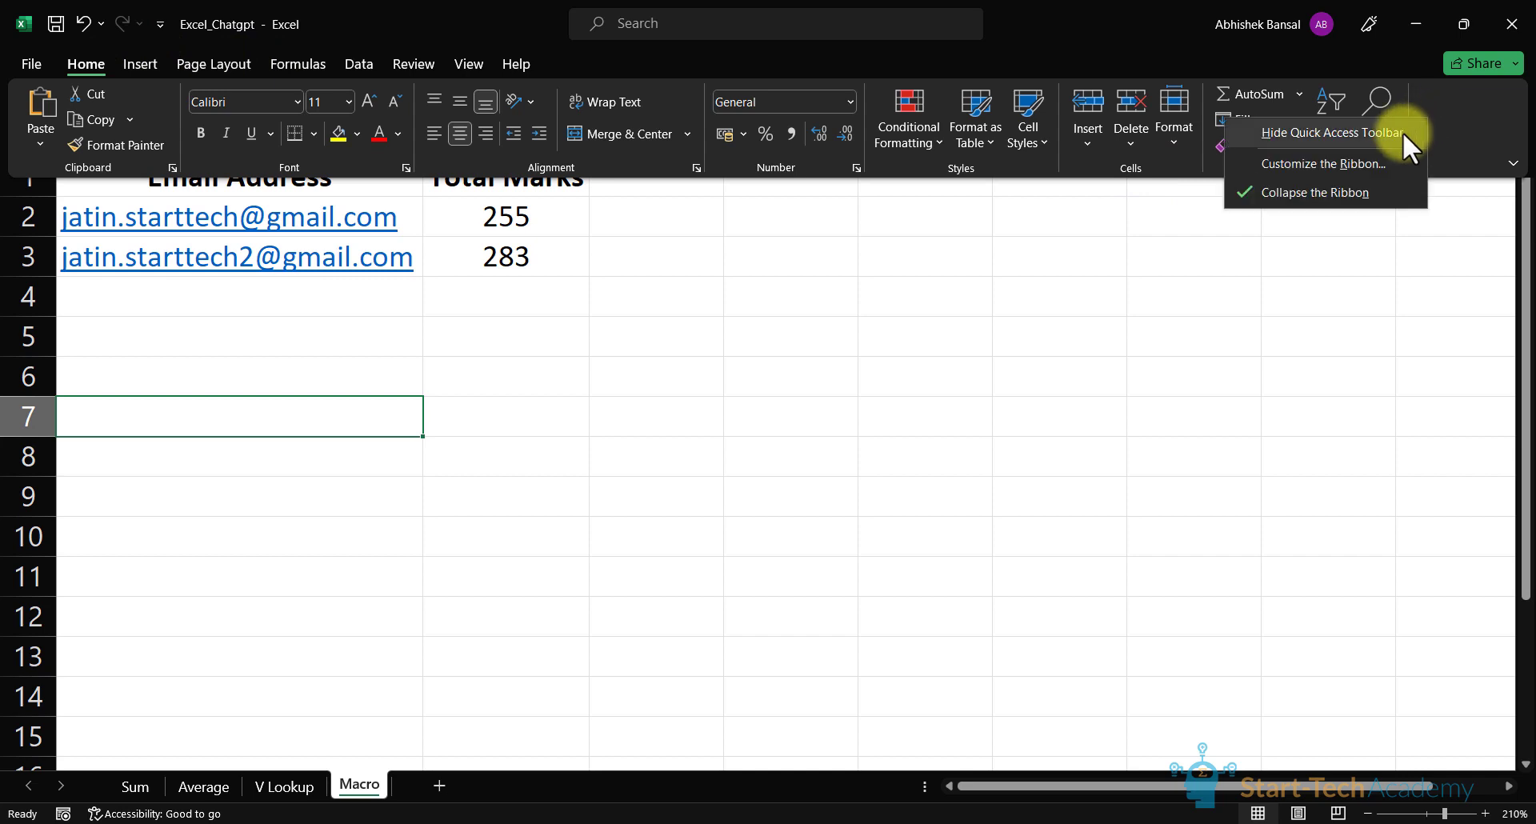
{"action": "left_click", "coordinate": [1331, 165]}
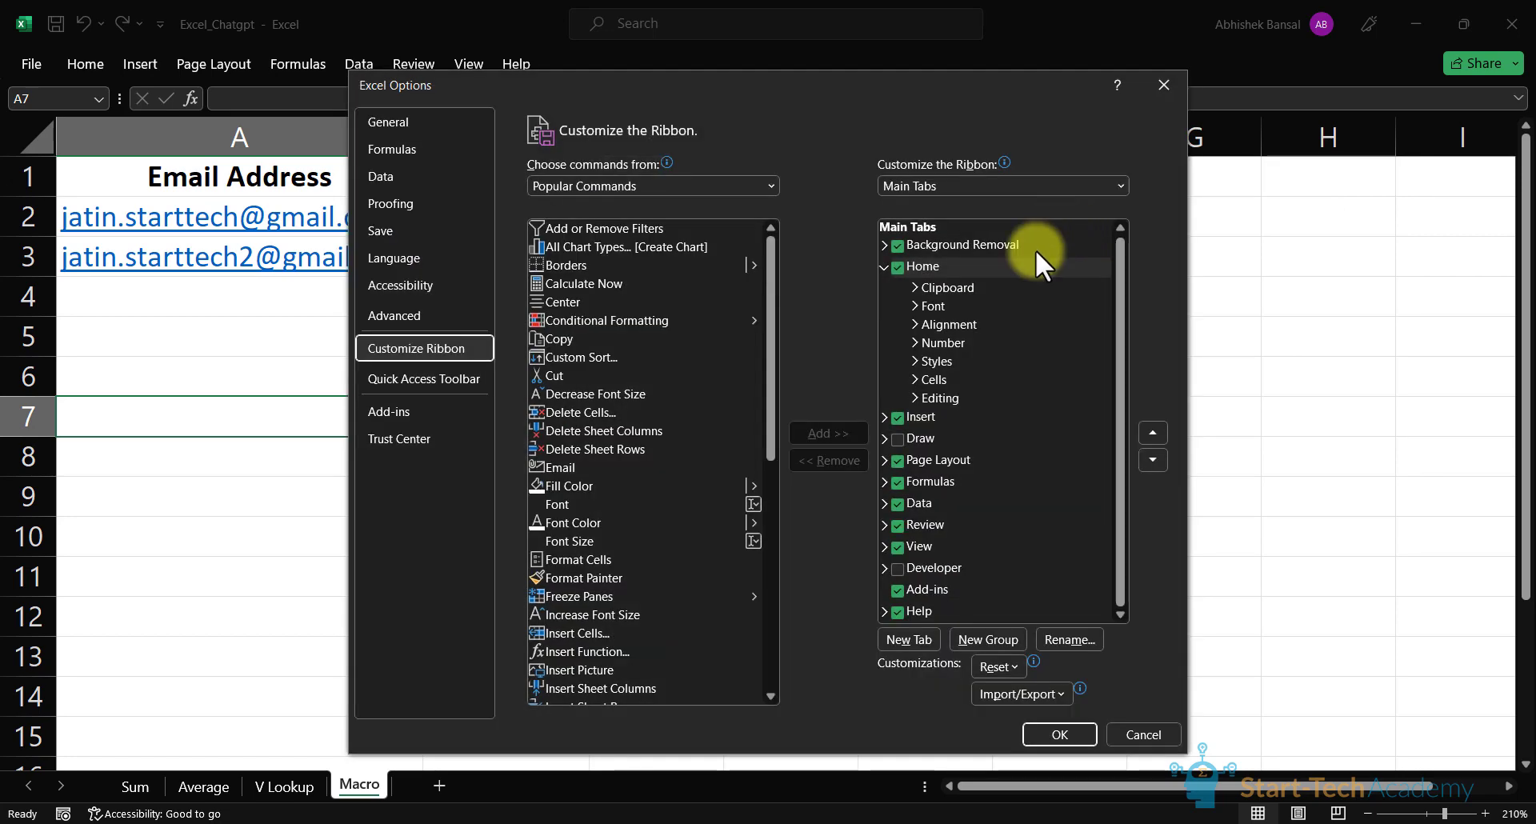
{"action": "left_click", "coordinate": [896, 570]}
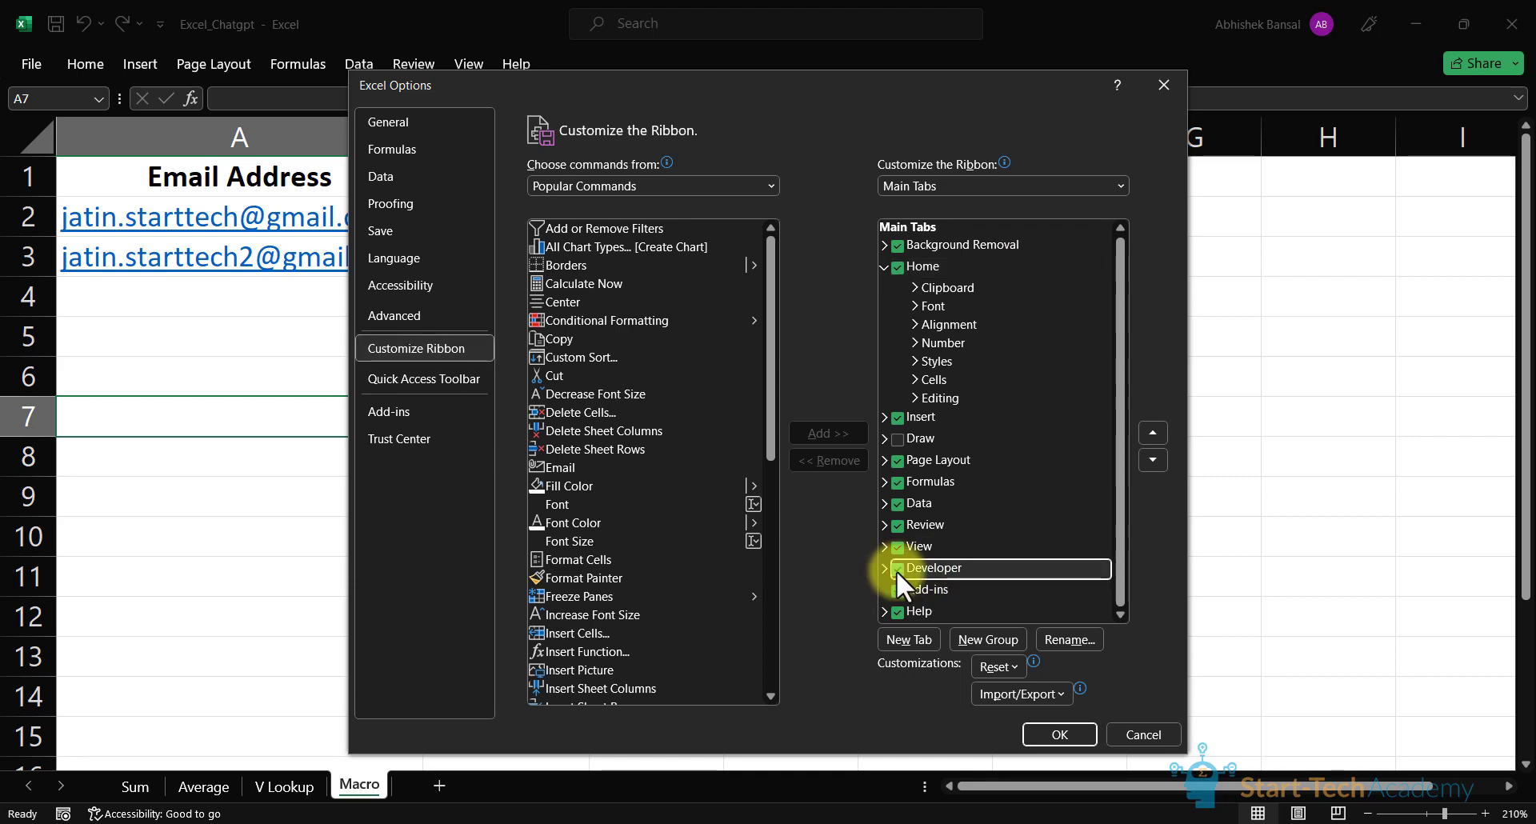
{"action": "left_click", "coordinate": [1061, 734]}
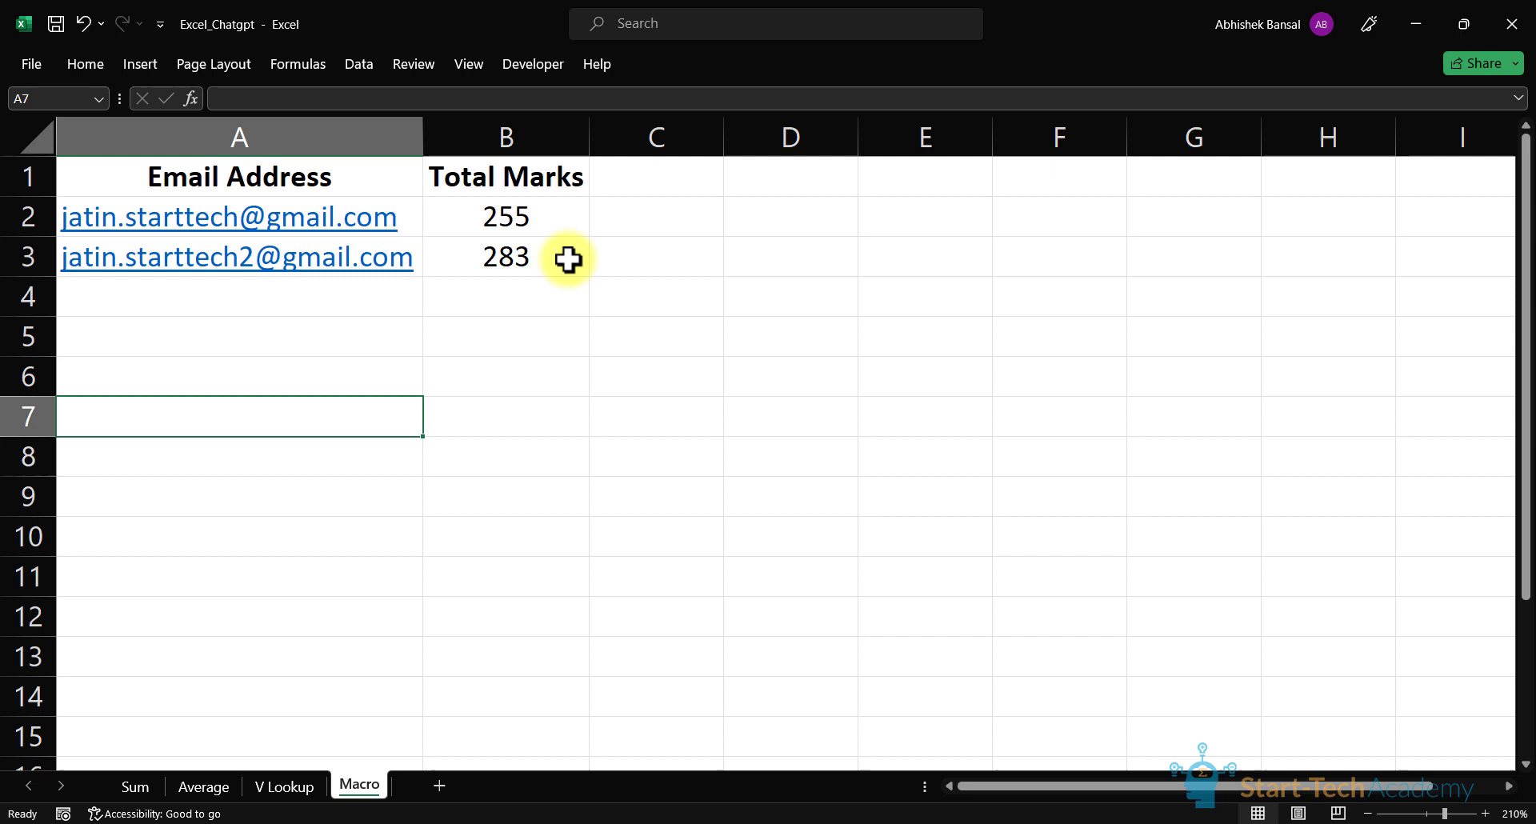
Step: Open the Visual Basic editor from the Developer tab and insert a new Module2
{"action": "left_click", "coordinate": [532, 69]}
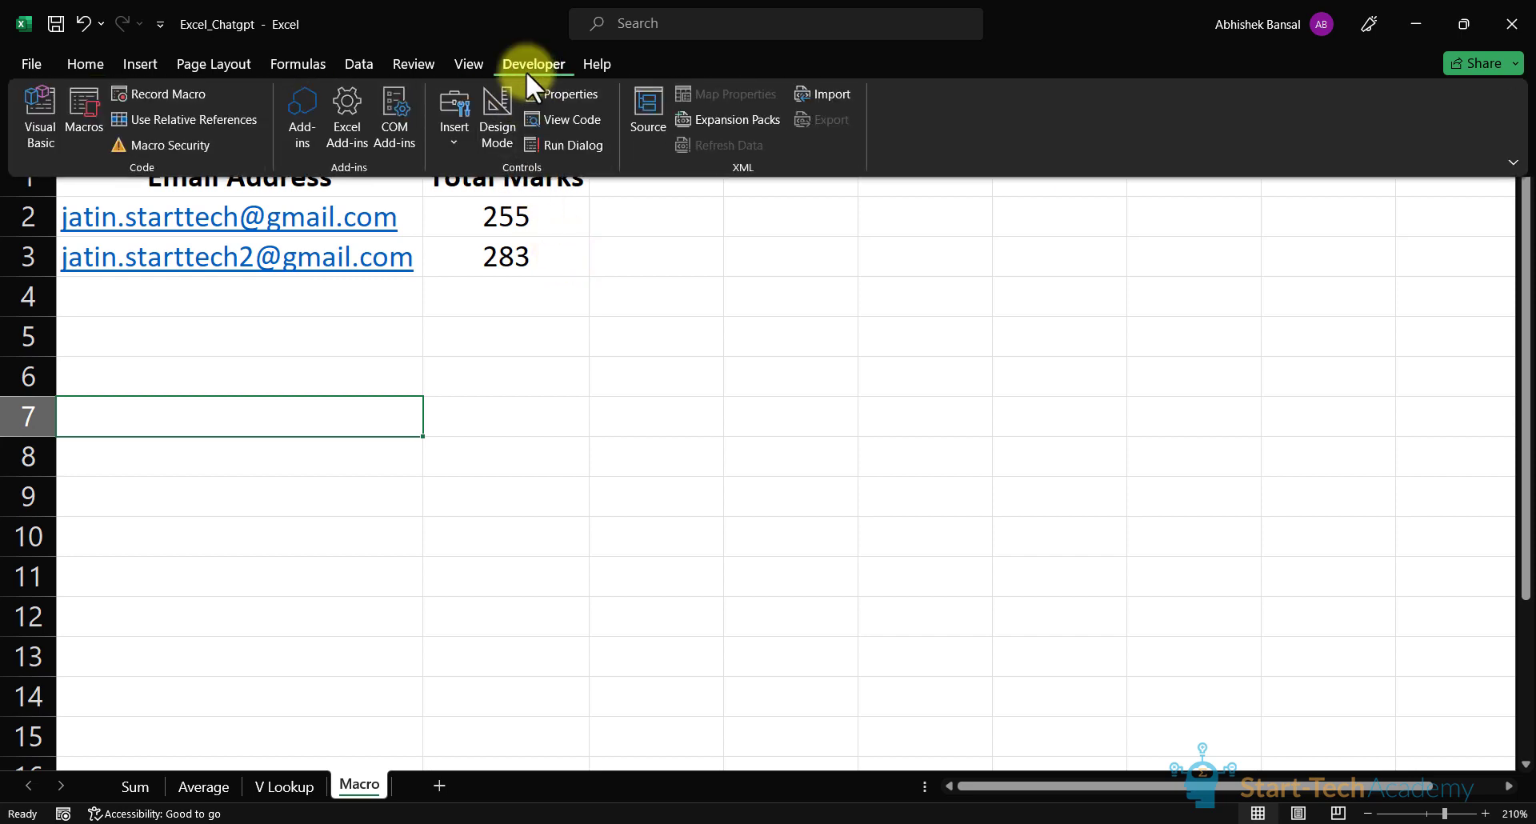
{"action": "left_click", "coordinate": [43, 108]}
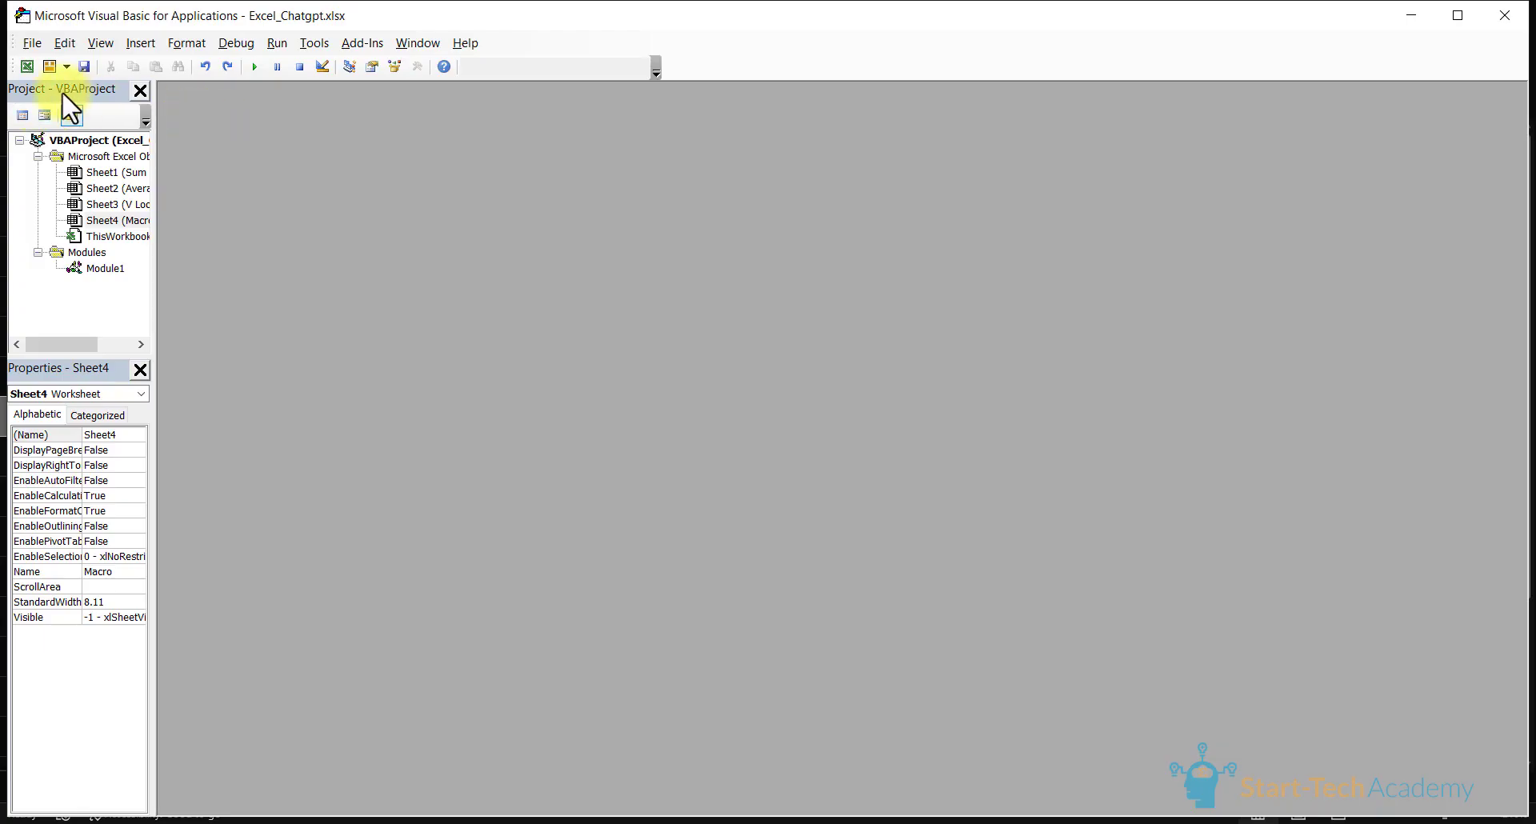
{"action": "left_click", "coordinate": [66, 66]}
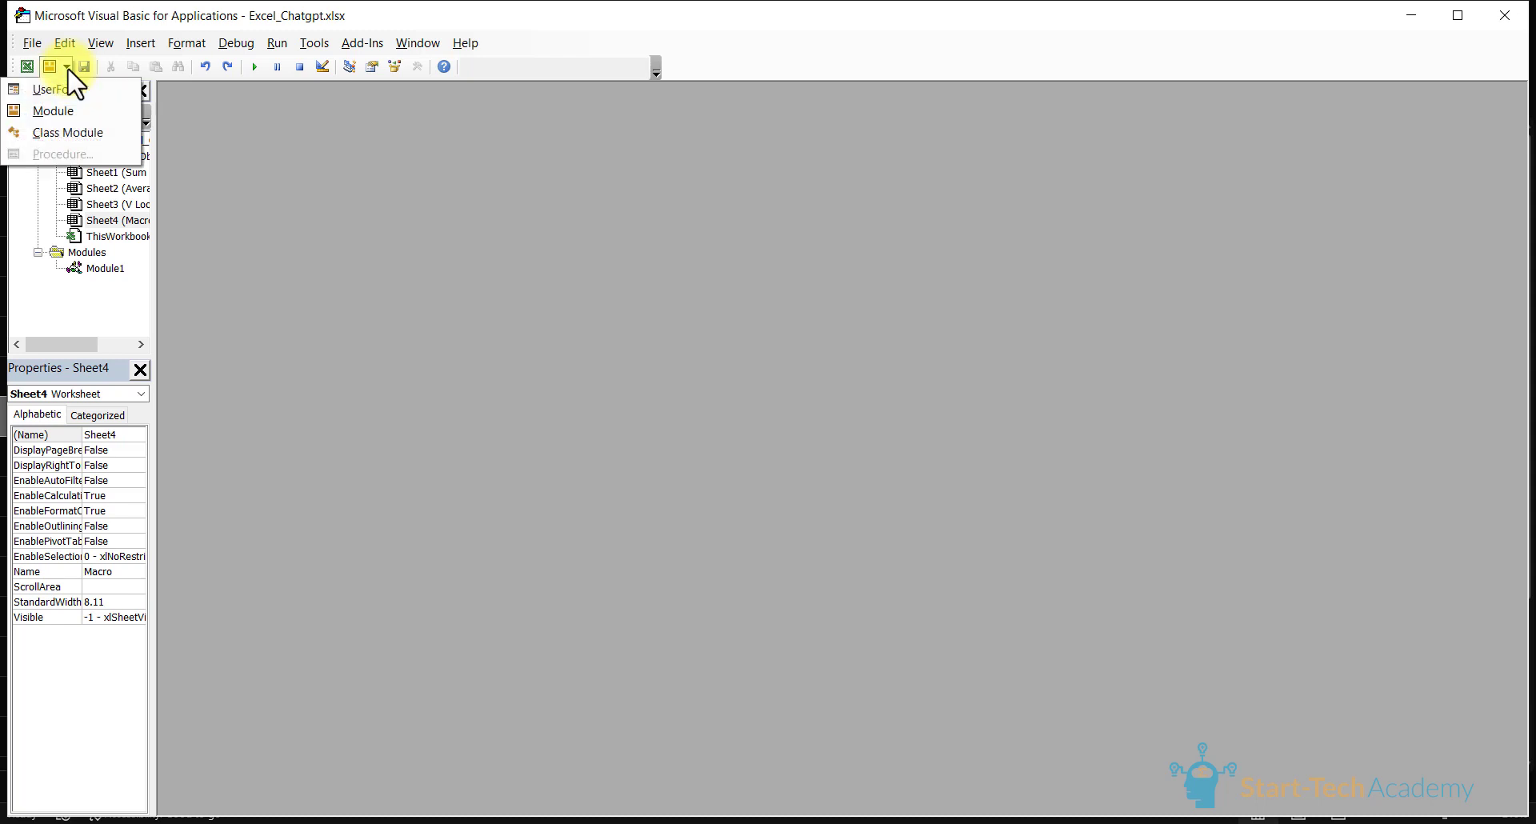
{"action": "left_click", "coordinate": [58, 126]}
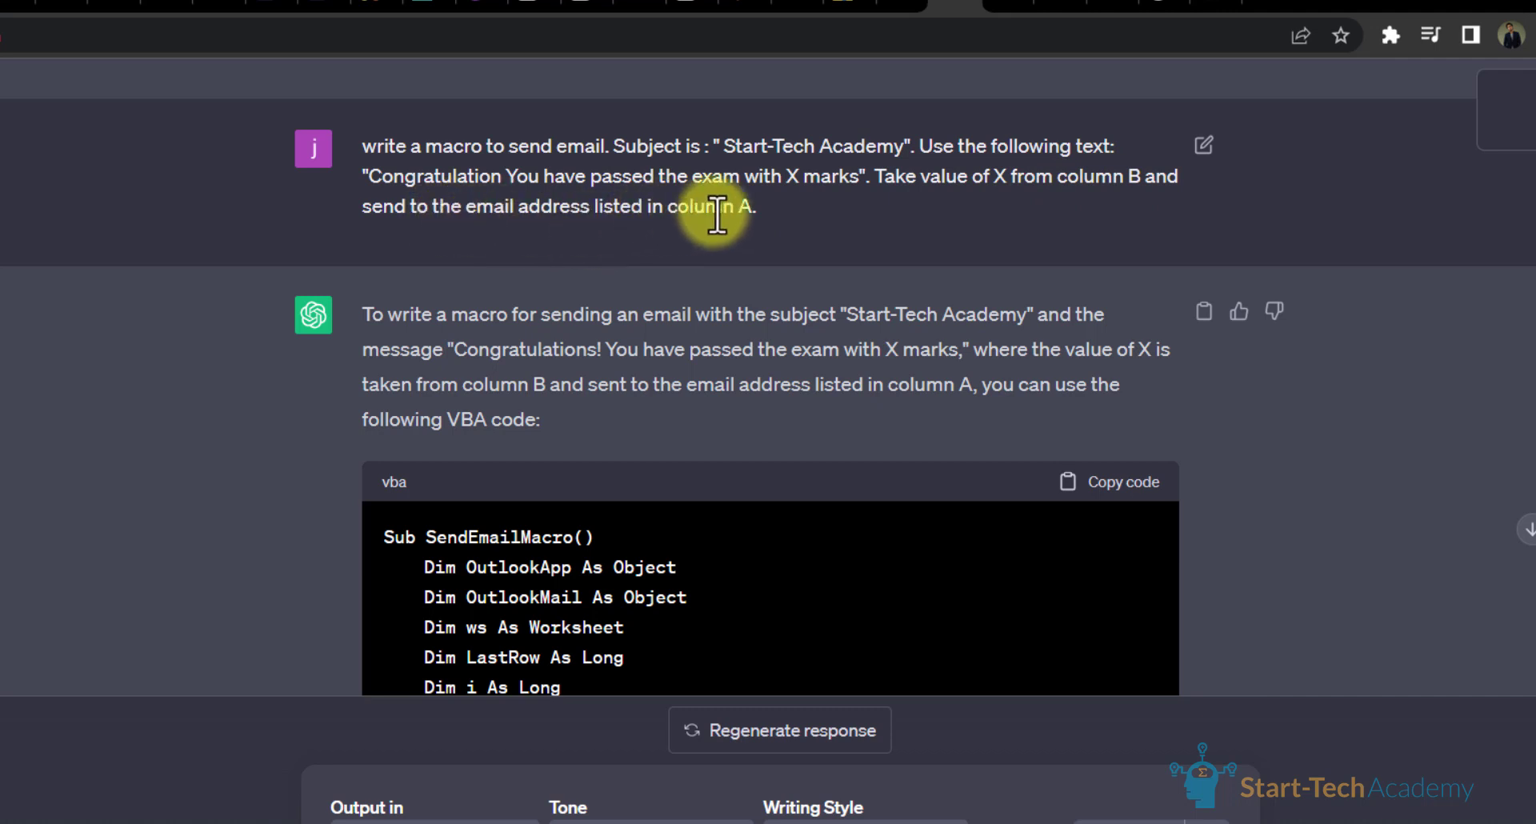
Step: Review ChatGPT's VBA answer, noting the Total Marks column and scrolling through the code
{"action": "left_click", "coordinate": [1001, 190]}
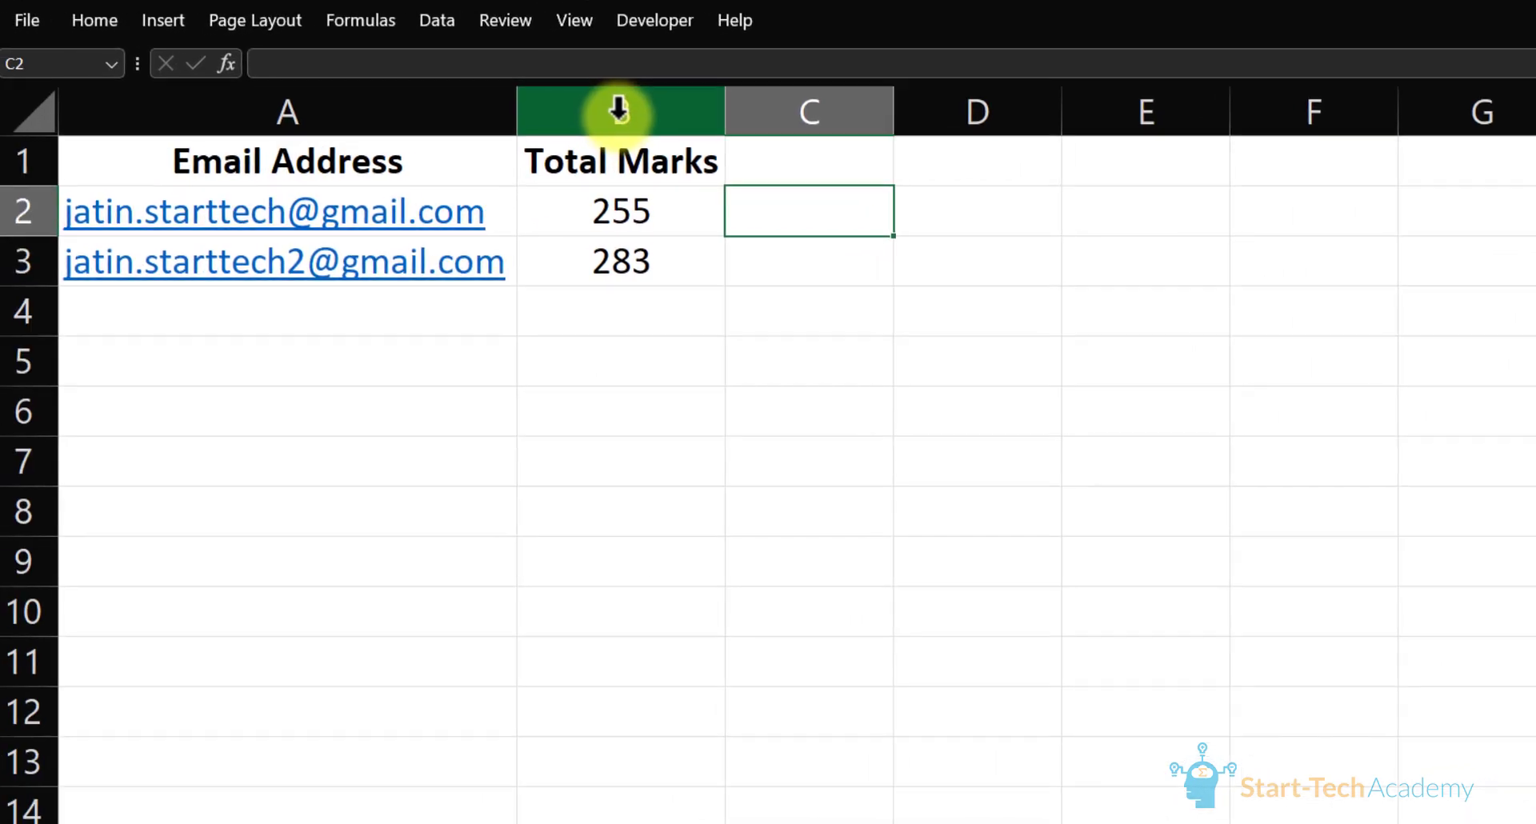
{"action": "left_click", "coordinate": [629, 116]}
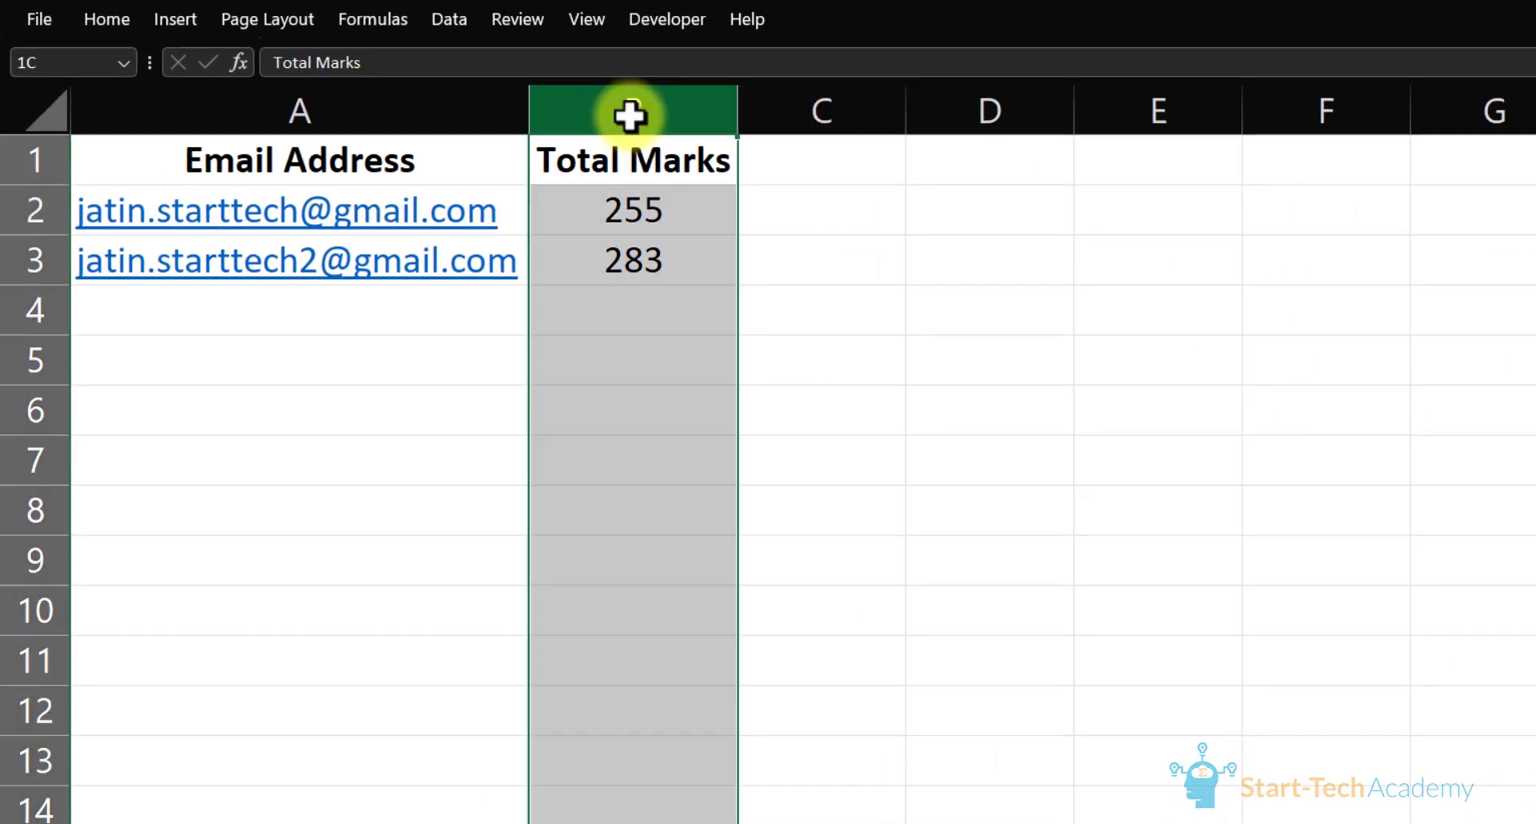
{"action": "left_click", "coordinate": [420, 404]}
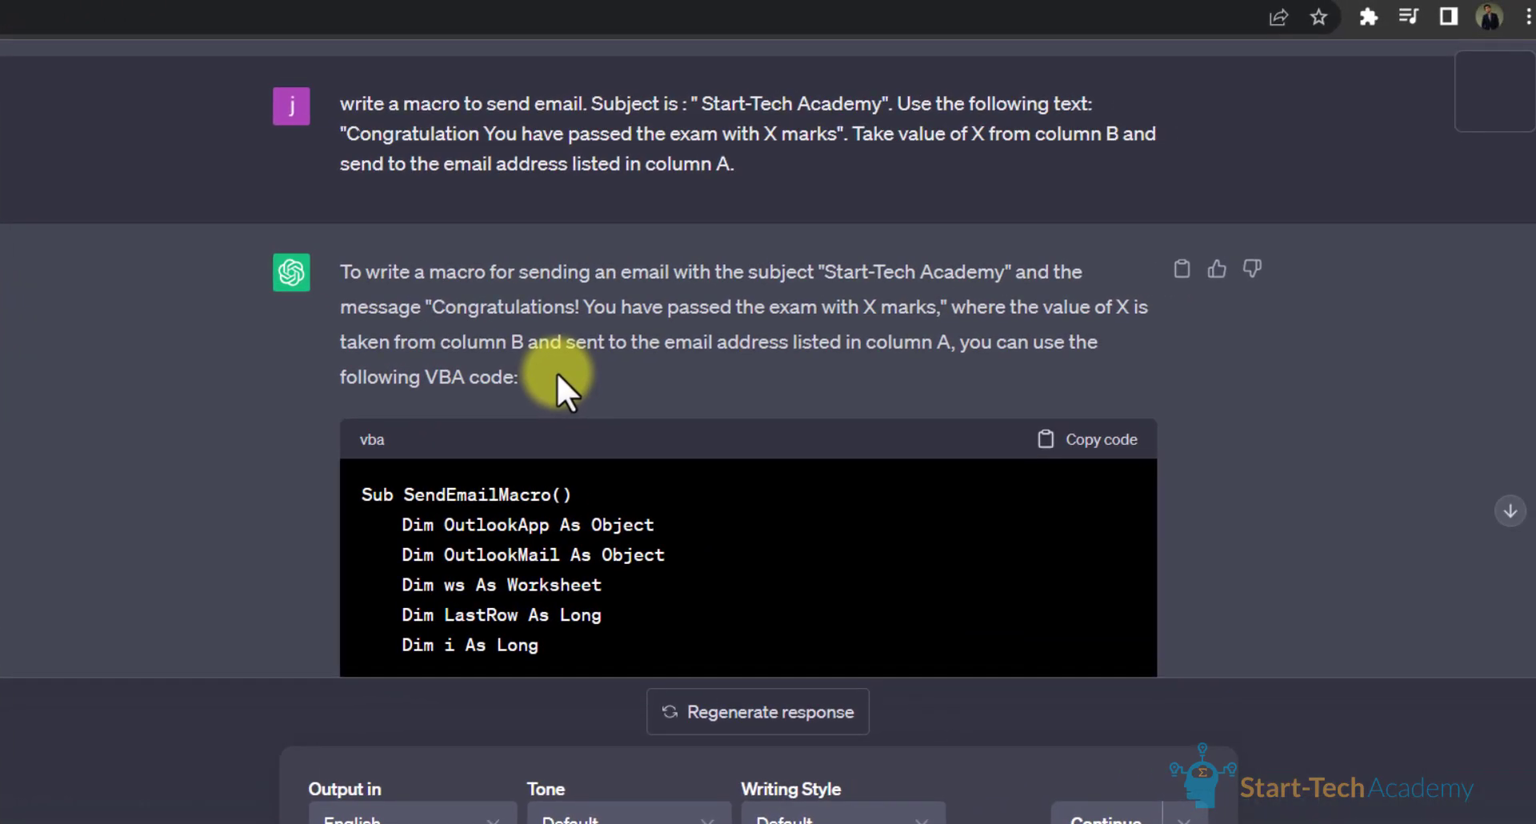
{"action": "scroll", "coordinate": [558, 377], "scroll_direction": "down", "scroll_amount": 3}
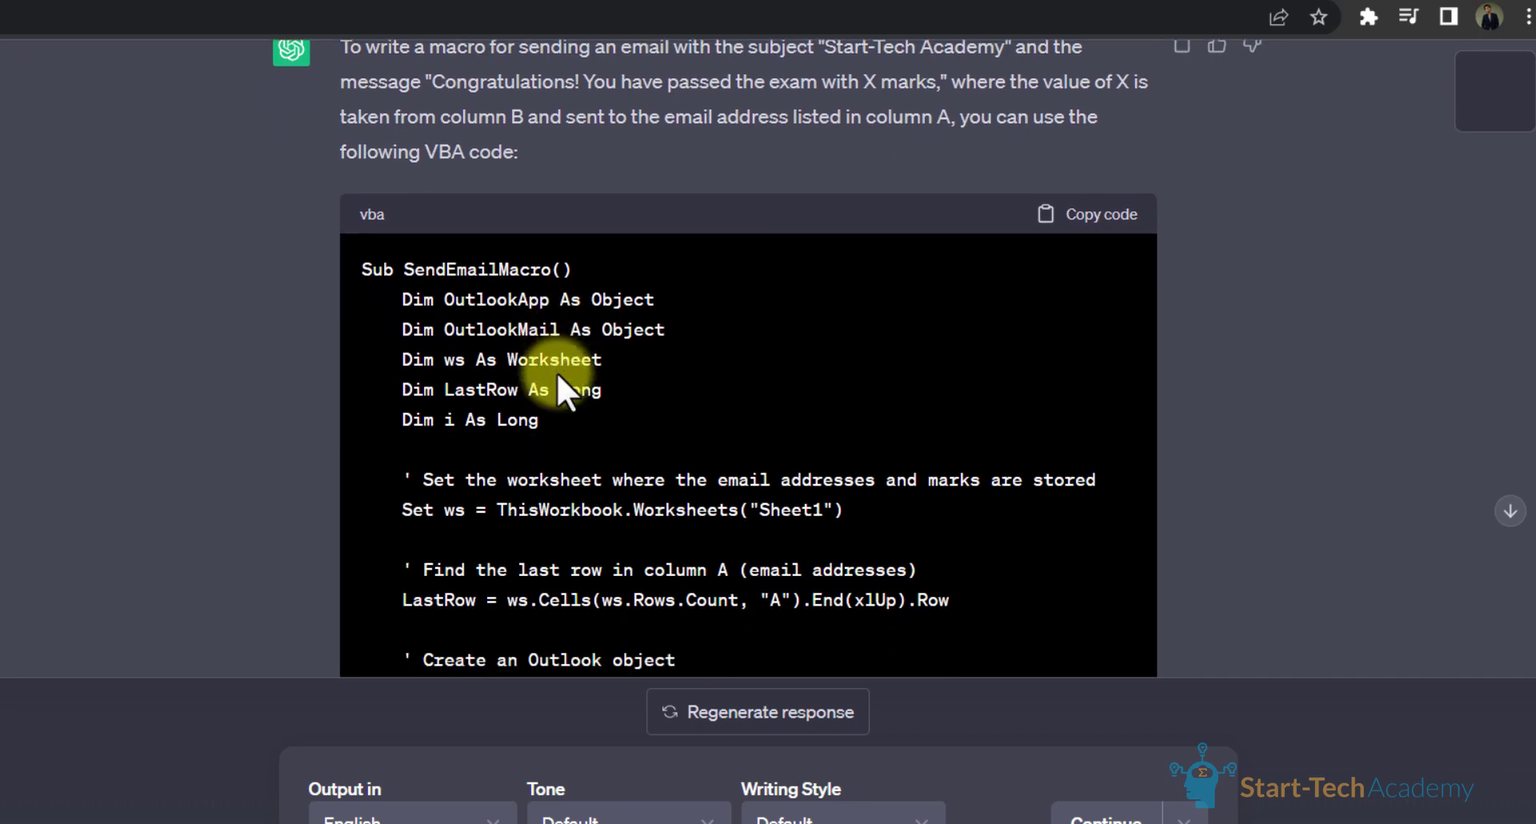
{"action": "scroll", "coordinate": [555, 372], "scroll_direction": "down", "scroll_amount": 3}
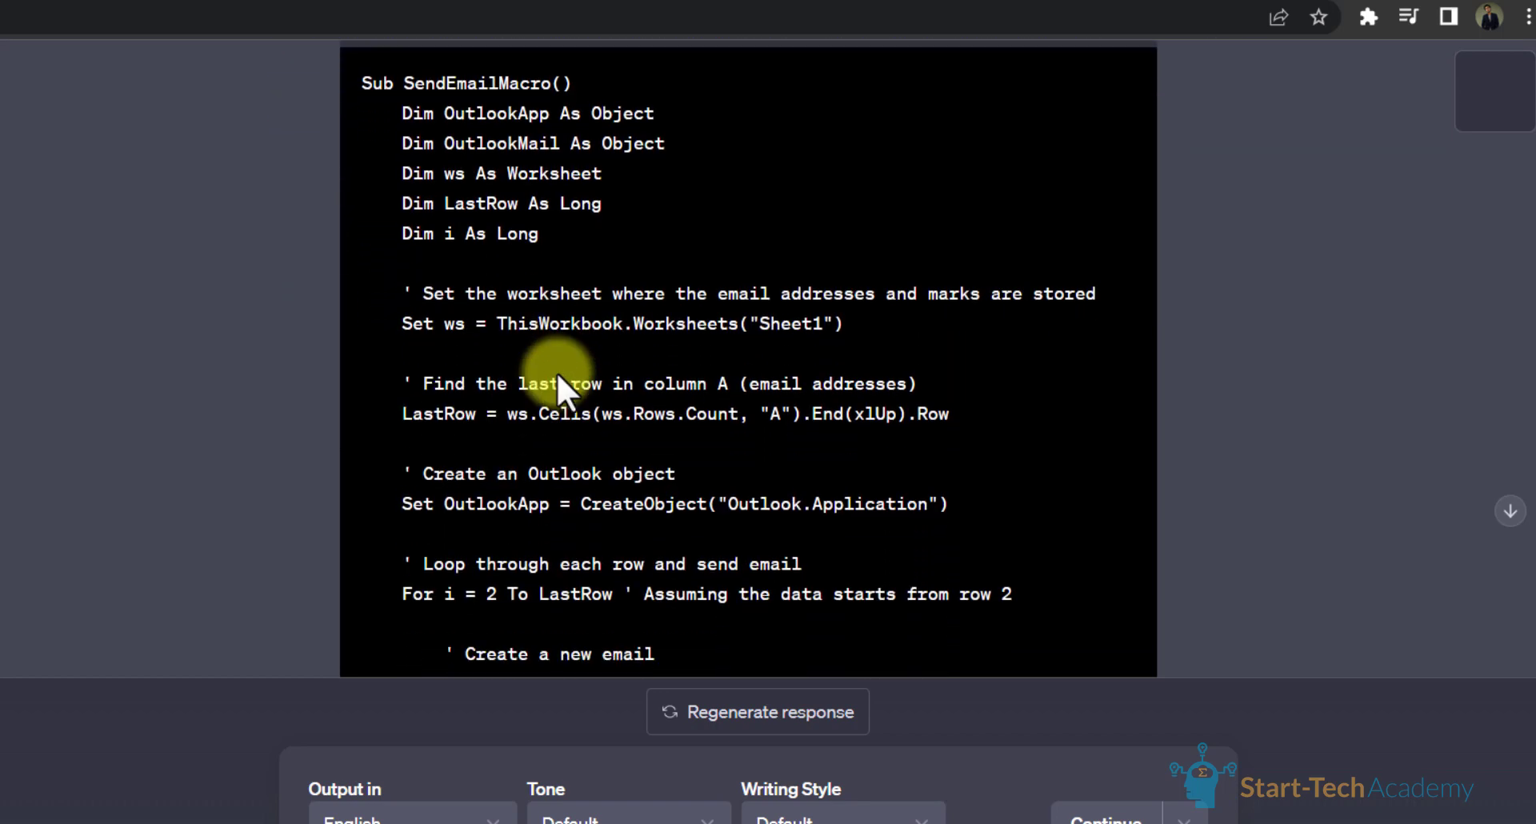
{"action": "scroll", "coordinate": [556, 372], "scroll_direction": "down", "scroll_amount": 10}
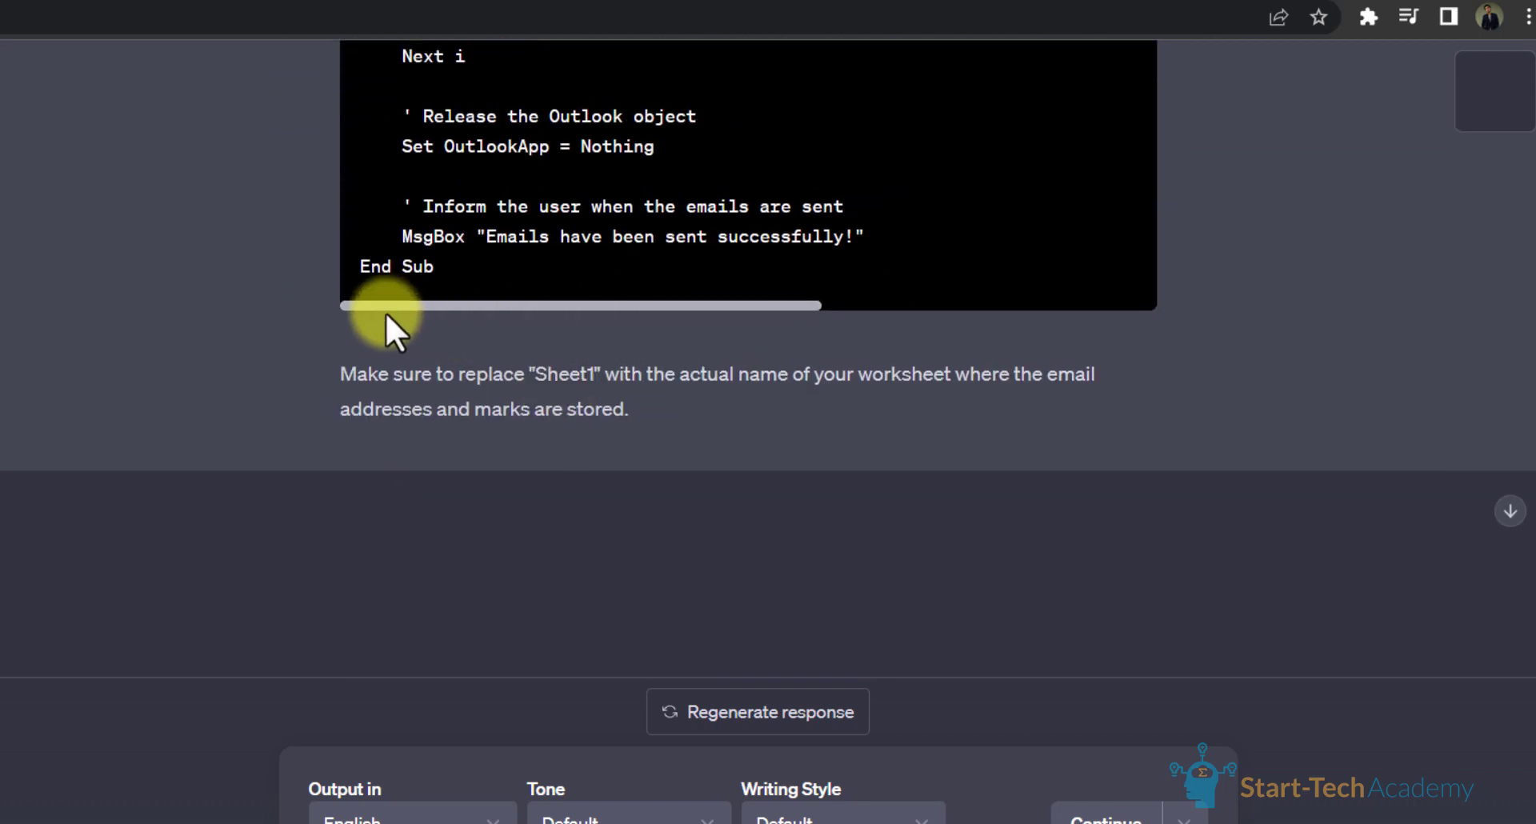
Step: Check the note about replacing Sheet1, then copy the SendEmailMacro code block
{"action": "left_click_drag", "start_coordinate": [344, 374], "coordinate": [699, 396]}
{"action": "left_click", "coordinate": [993, 378]}
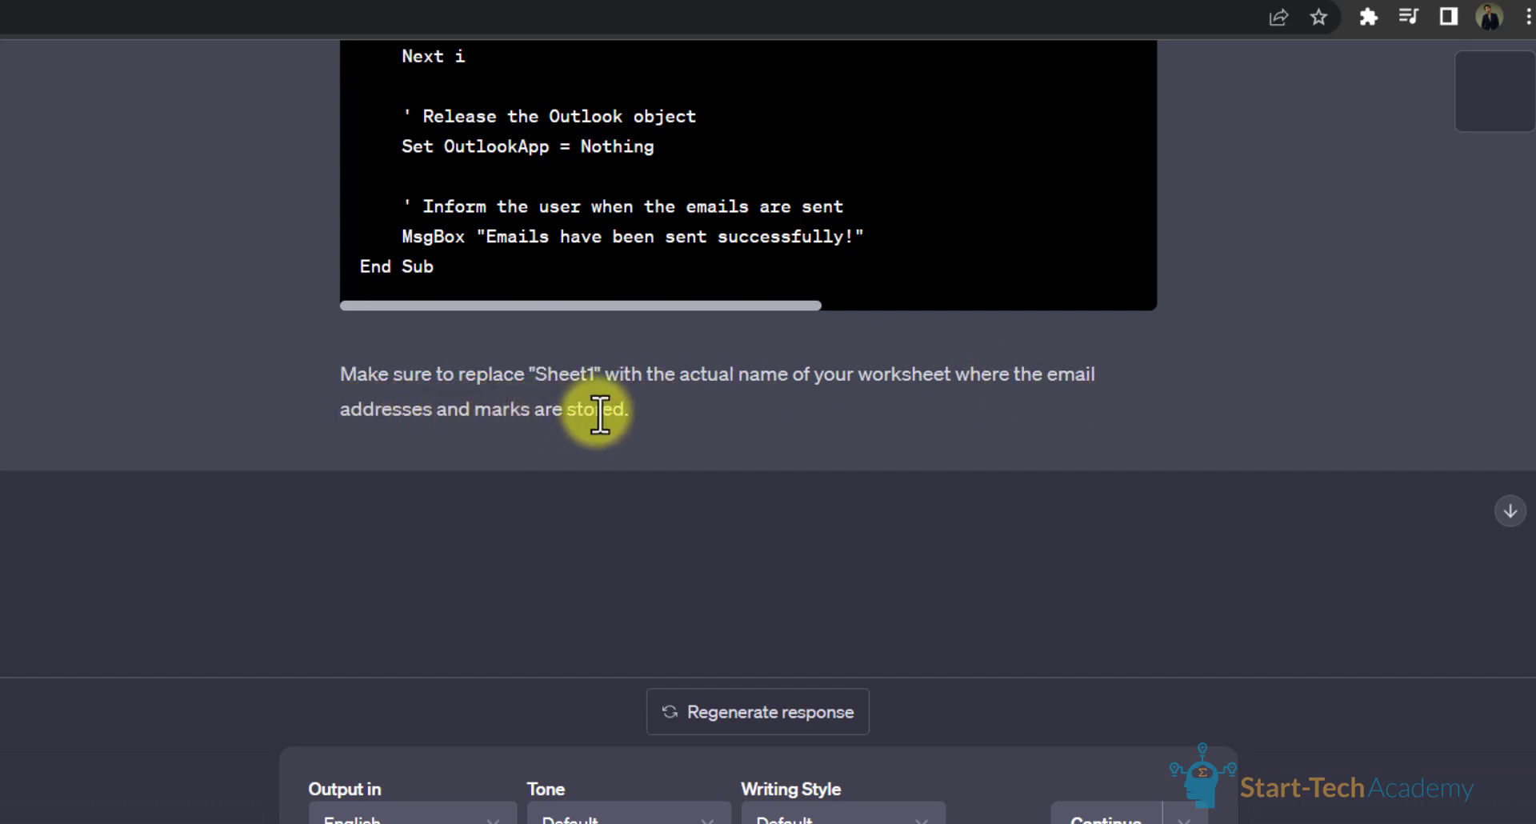
{"action": "scroll", "coordinate": [600, 414], "scroll_direction": "up", "scroll_amount": 13}
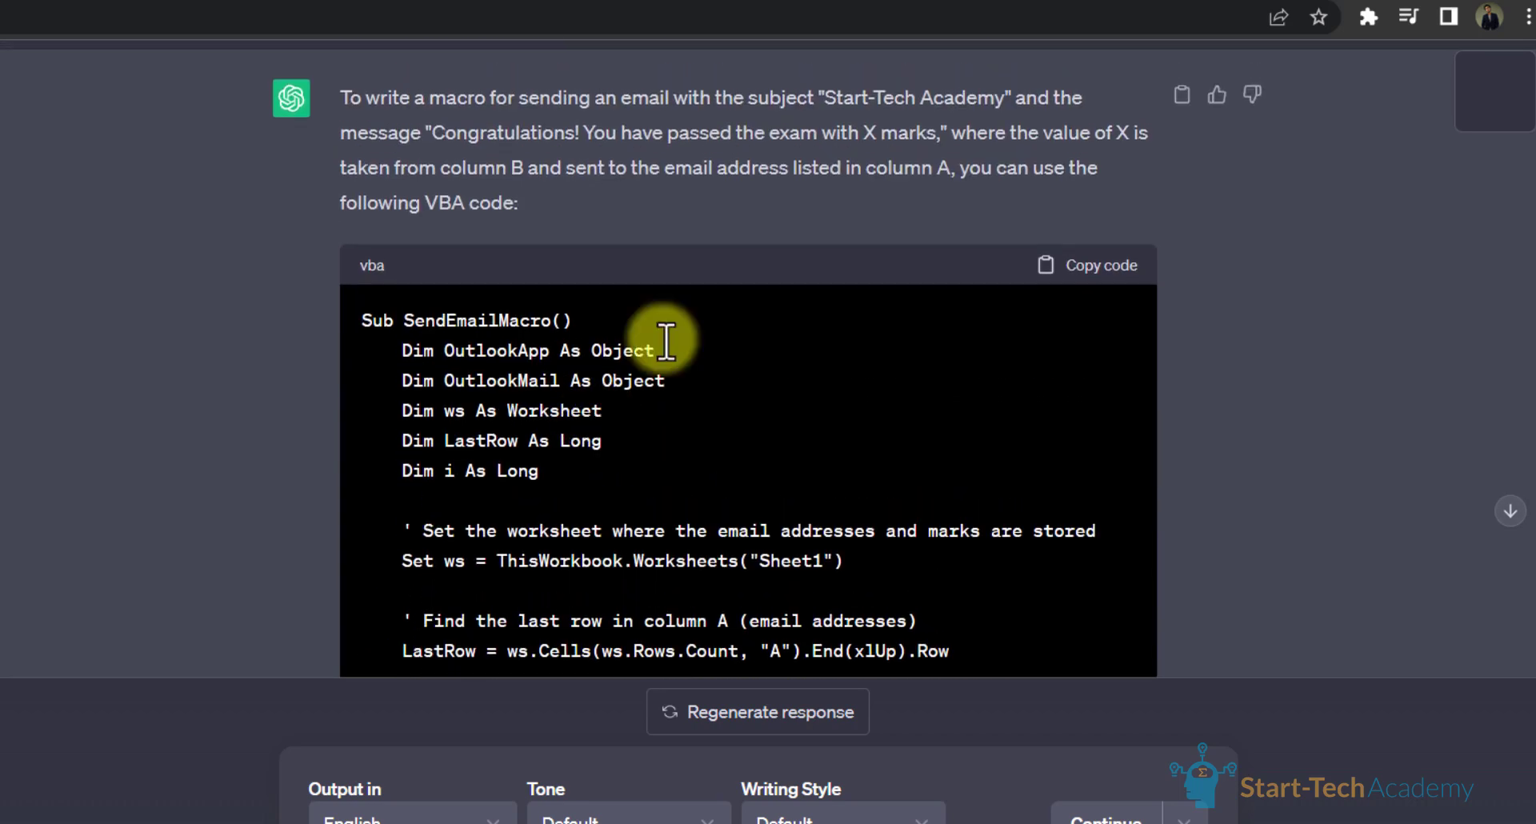
{"action": "left_click", "coordinate": [1090, 267]}
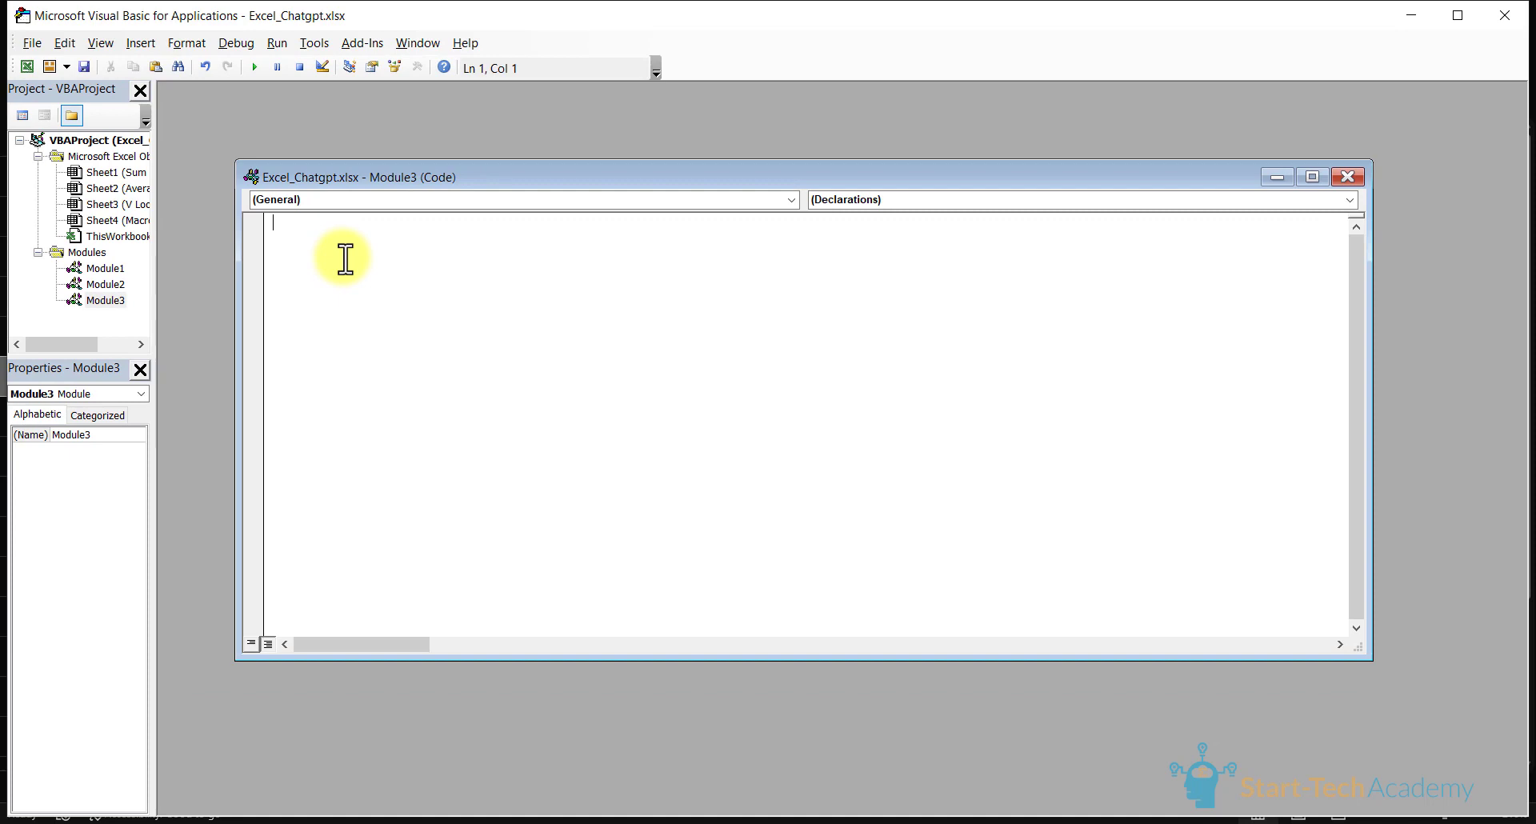
Step: Paste the SendEmailMacro code into Module3 and select Sheet1 so it becomes Macro
{"action": "key", "text": "ctrl+v"}
{"action": "scroll", "coordinate": [519, 316], "scroll_direction": "up", "scroll_amount": 7}
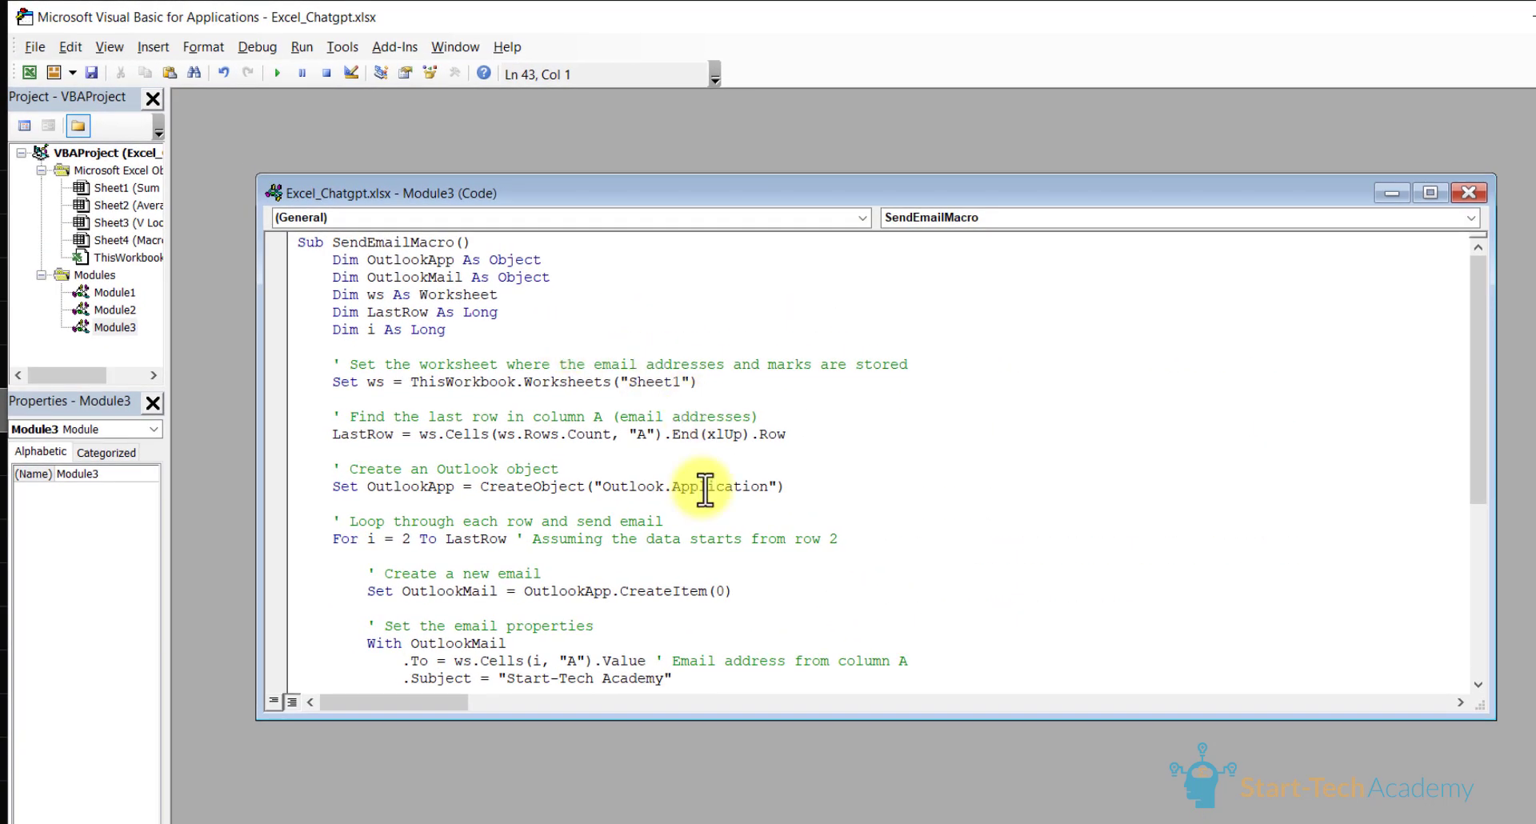
{"action": "double_click", "coordinate": [657, 384]}
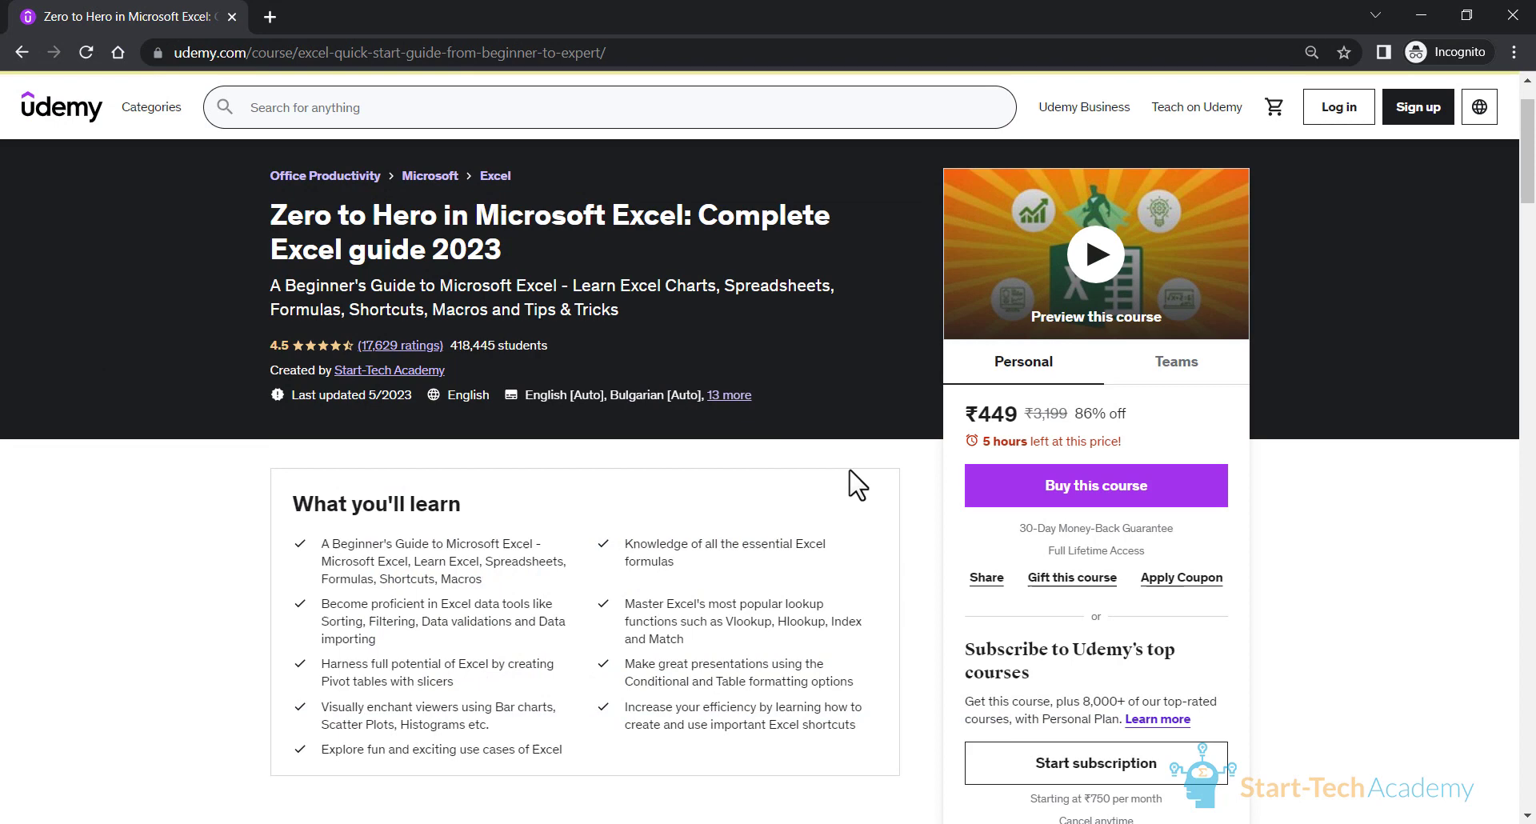
Step: Expand '8 more sections' on the Zero to Hero course page and scroll the full content list
{"action": "scroll", "coordinate": [854, 482], "scroll_direction": "down", "scroll_amount": 2}
{"action": "scroll", "coordinate": [855, 482], "scroll_direction": "down", "scroll_amount": 12}
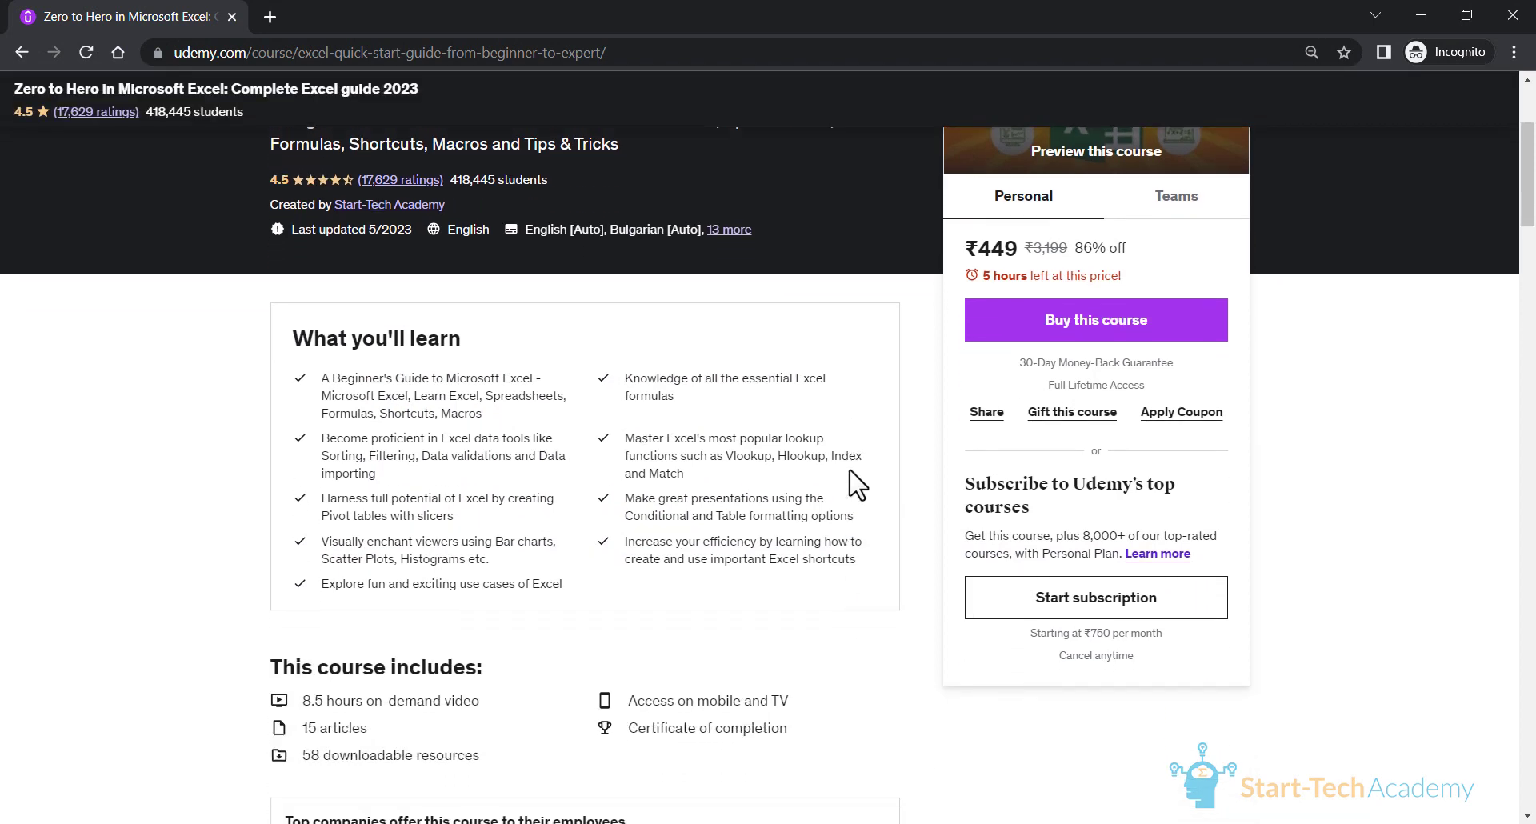
{"action": "scroll", "coordinate": [855, 482], "scroll_direction": "down", "scroll_amount": 5}
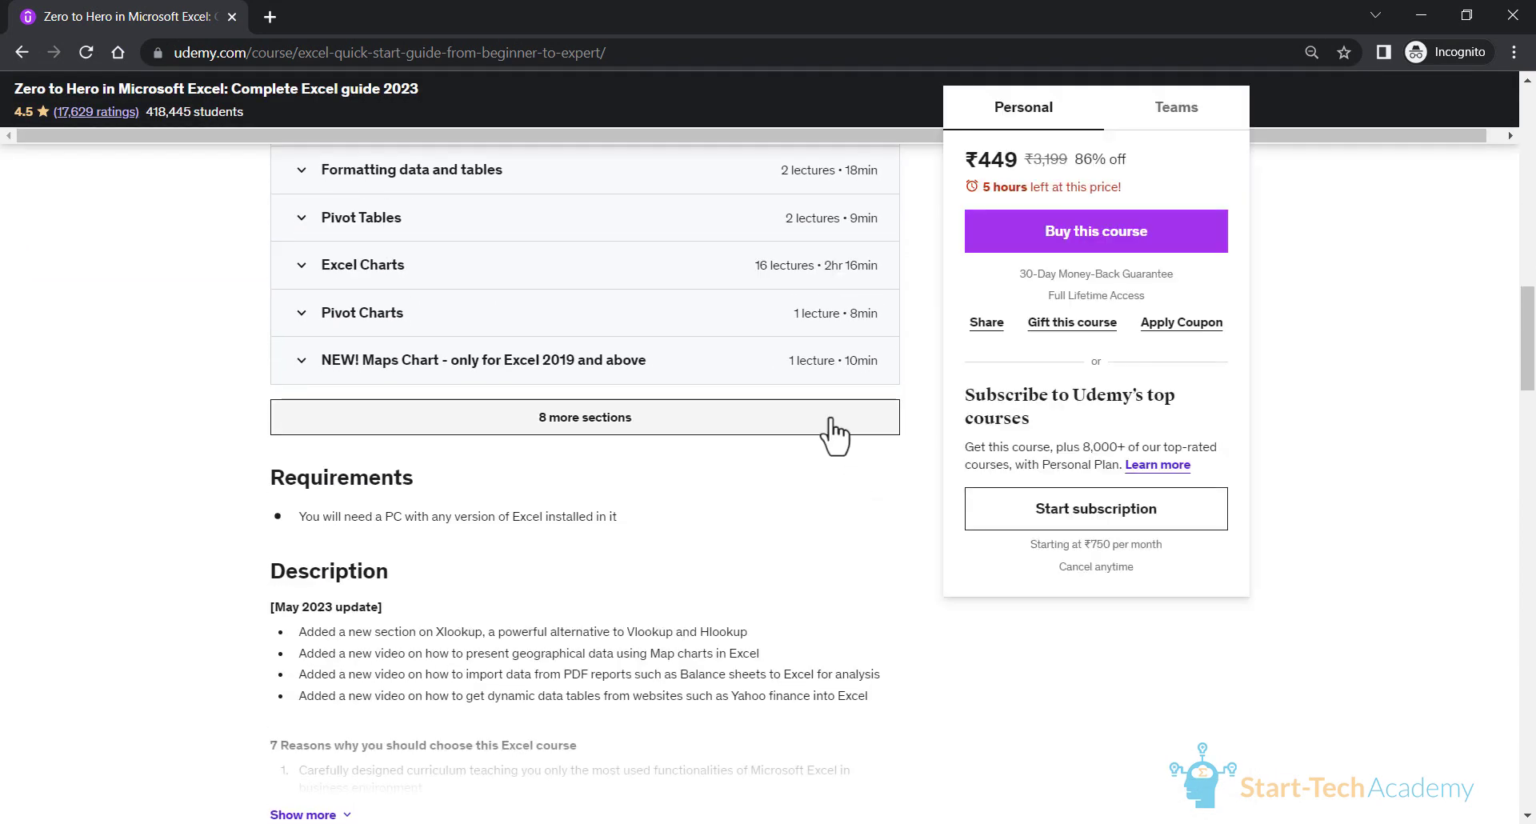
{"action": "left_click", "coordinate": [830, 418]}
{"action": "scroll", "coordinate": [832, 432], "scroll_direction": "down", "scroll_amount": 7}
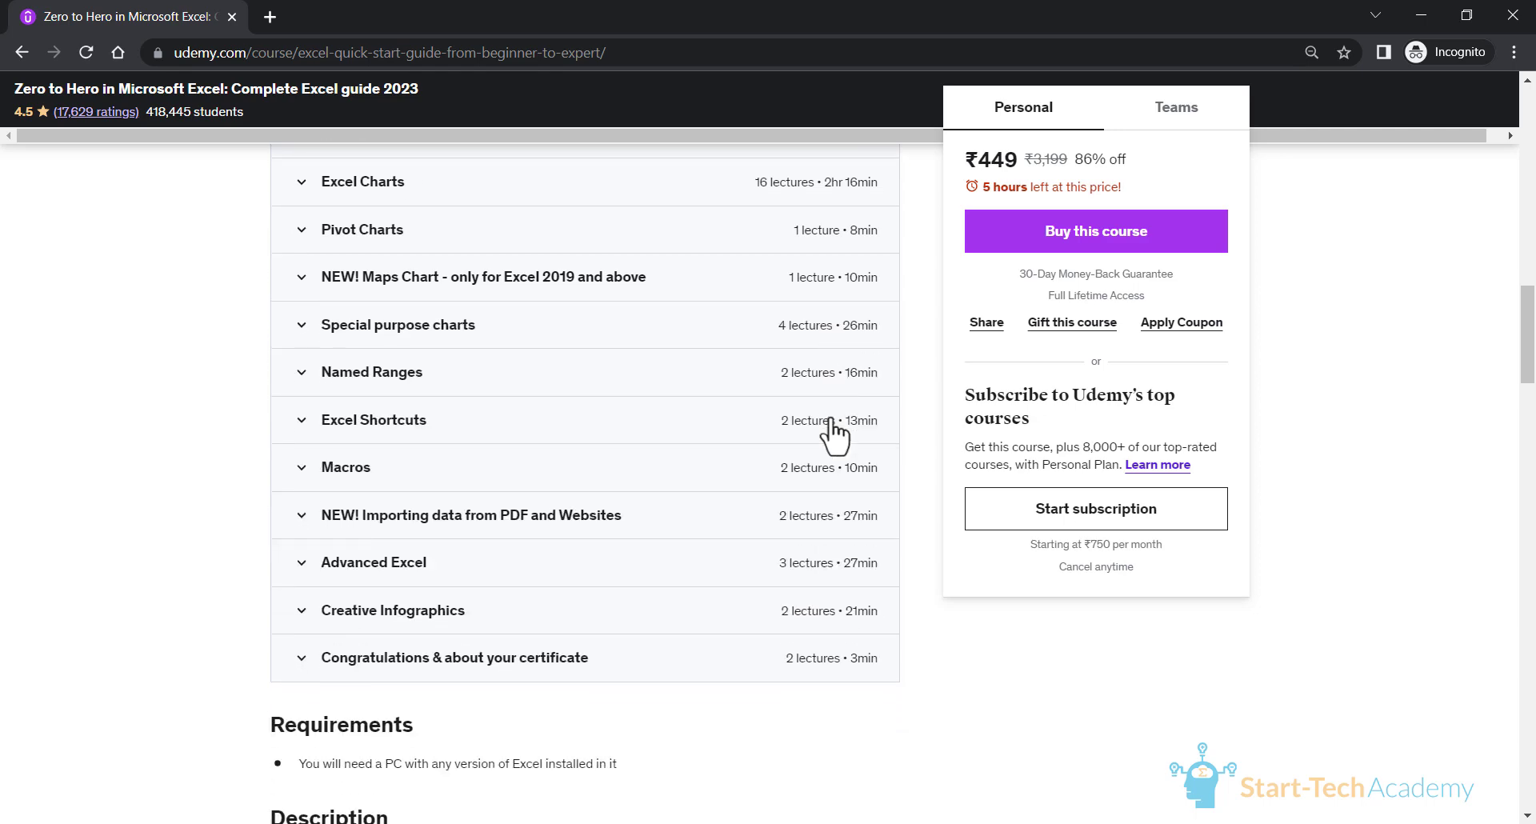
{"action": "scroll", "coordinate": [833, 432], "scroll_direction": "down", "scroll_amount": 10}
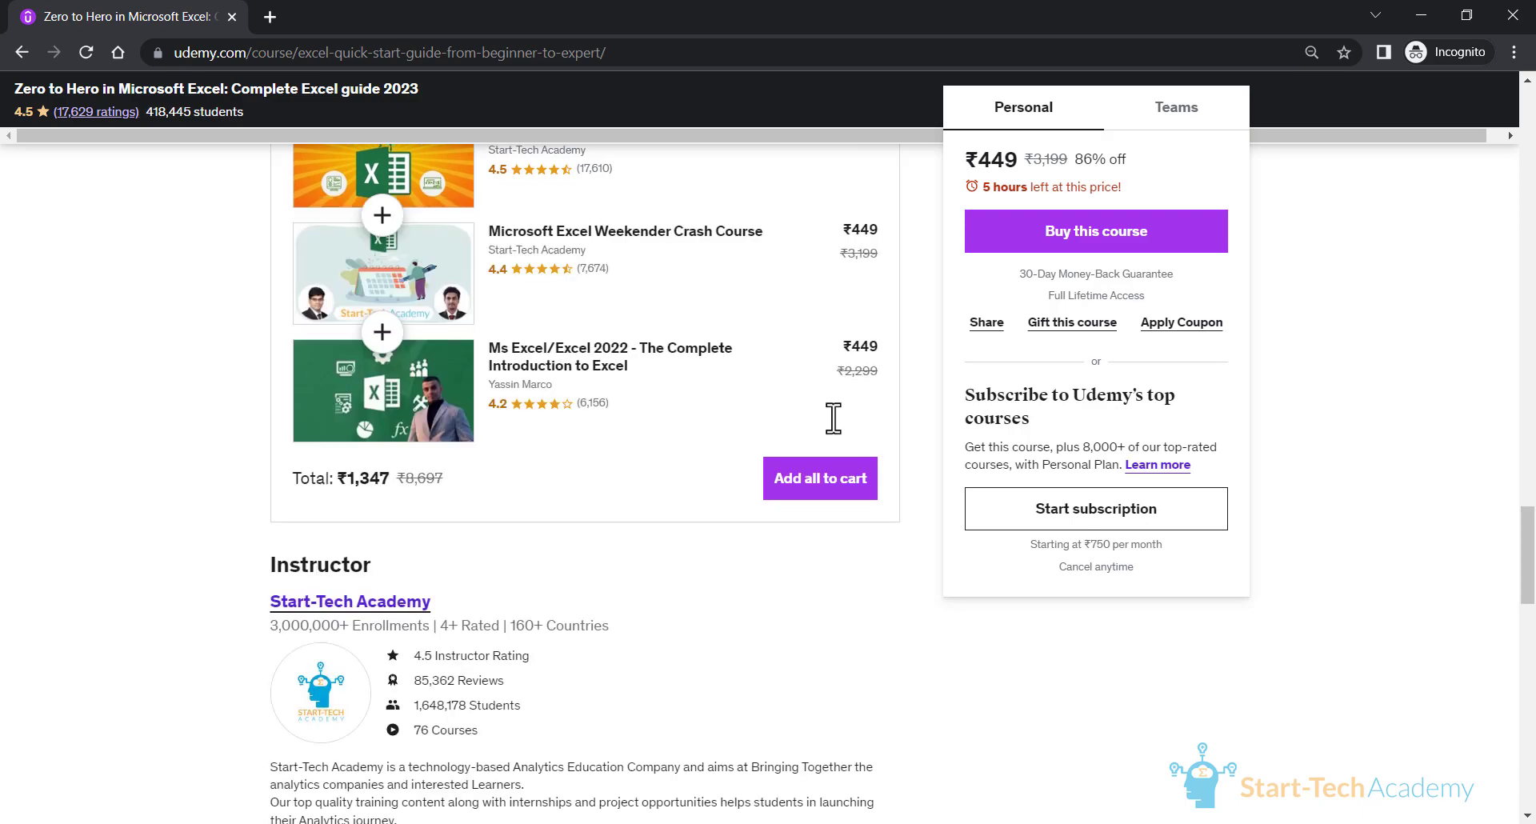
{"action": "scroll", "coordinate": [786, 697], "scroll_direction": "down", "scroll_amount": 4}
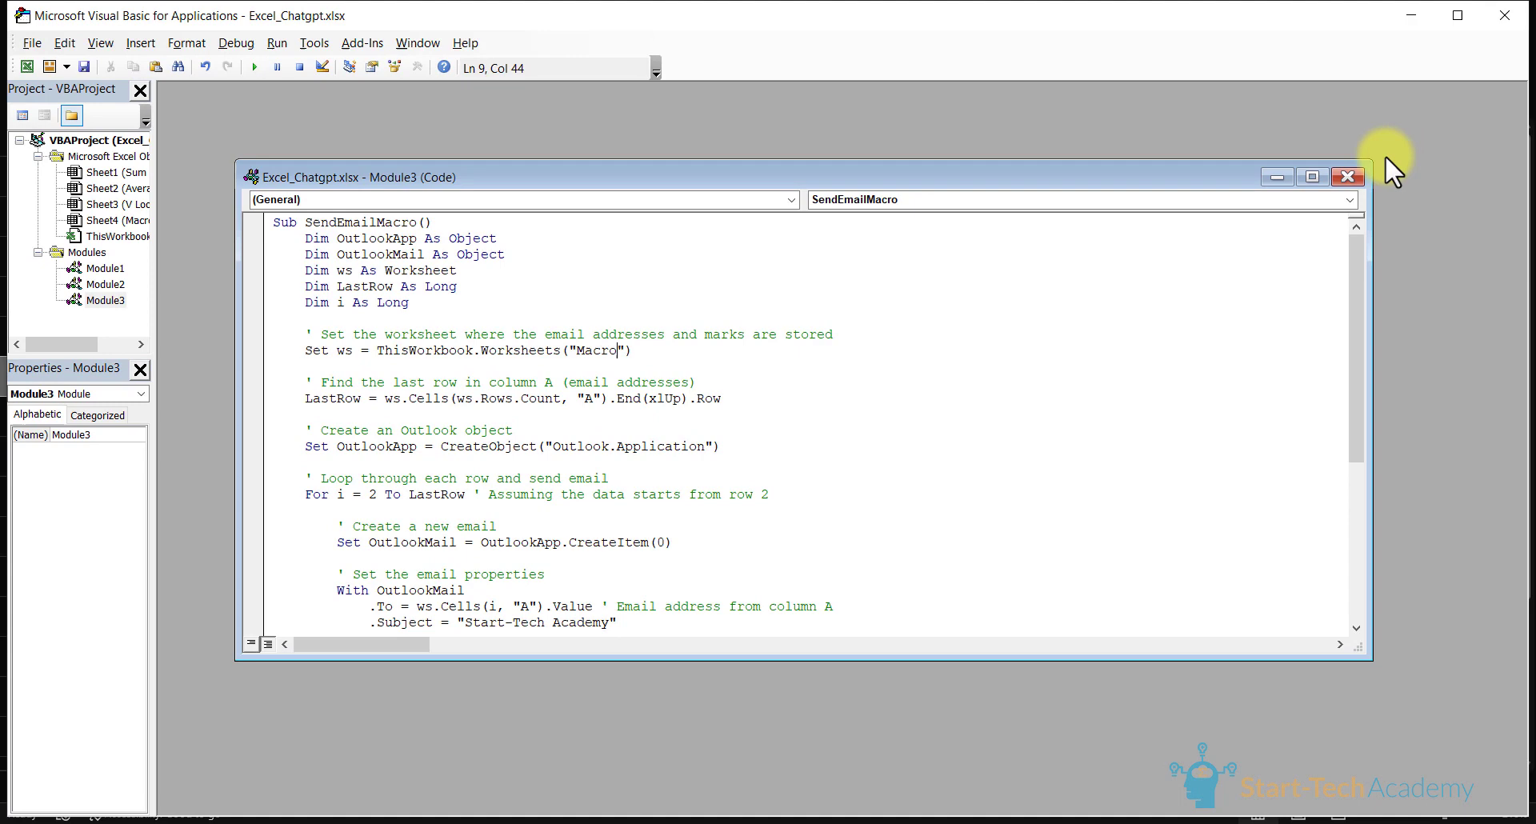
Step: Close the VBA editor and run the SendEmails macro from Developer > Macros
{"action": "left_click", "coordinate": [1348, 176]}
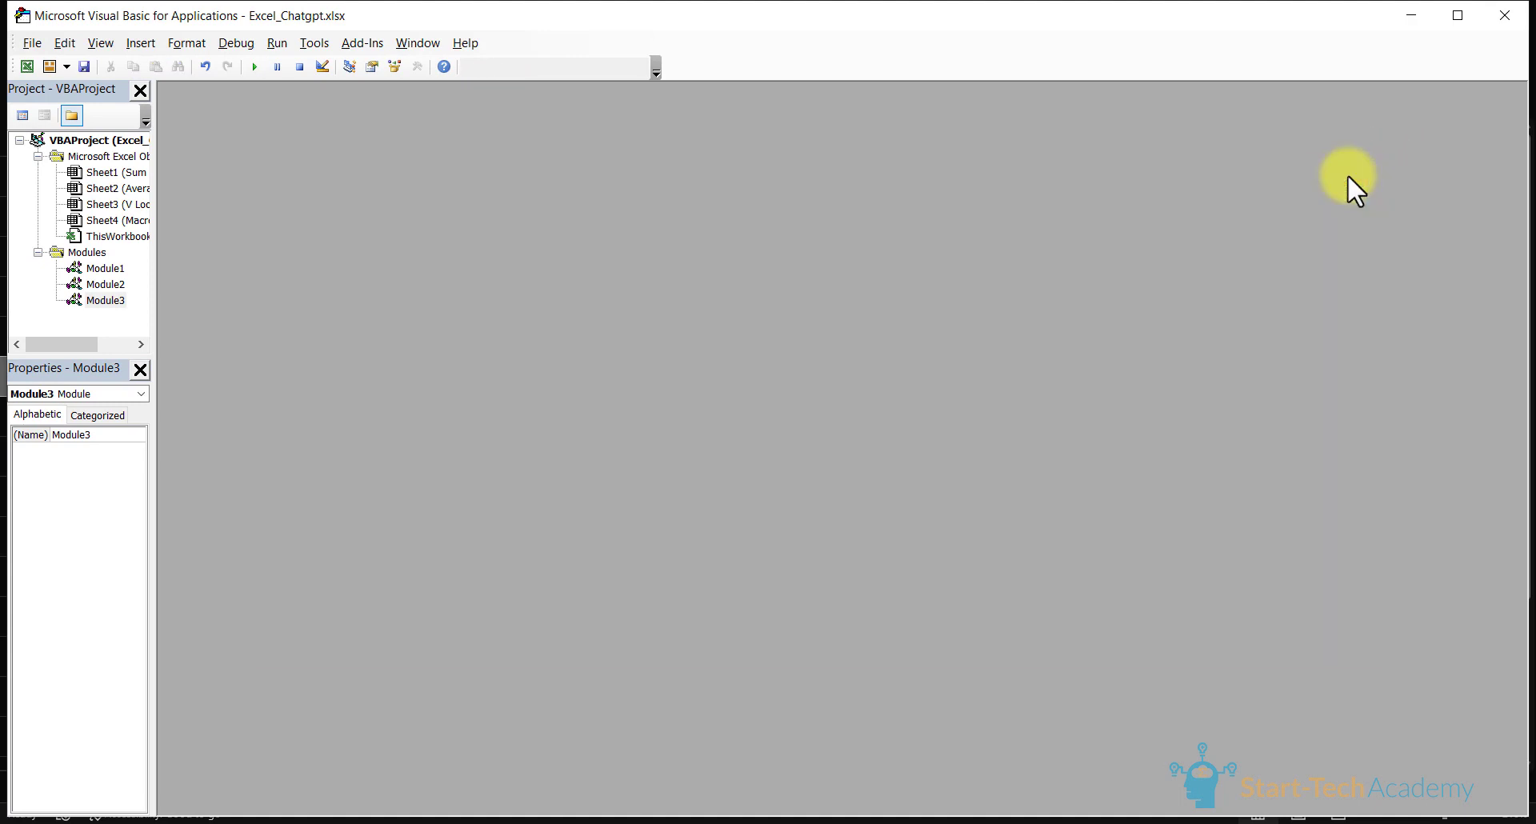
{"action": "left_click", "coordinate": [1505, 26]}
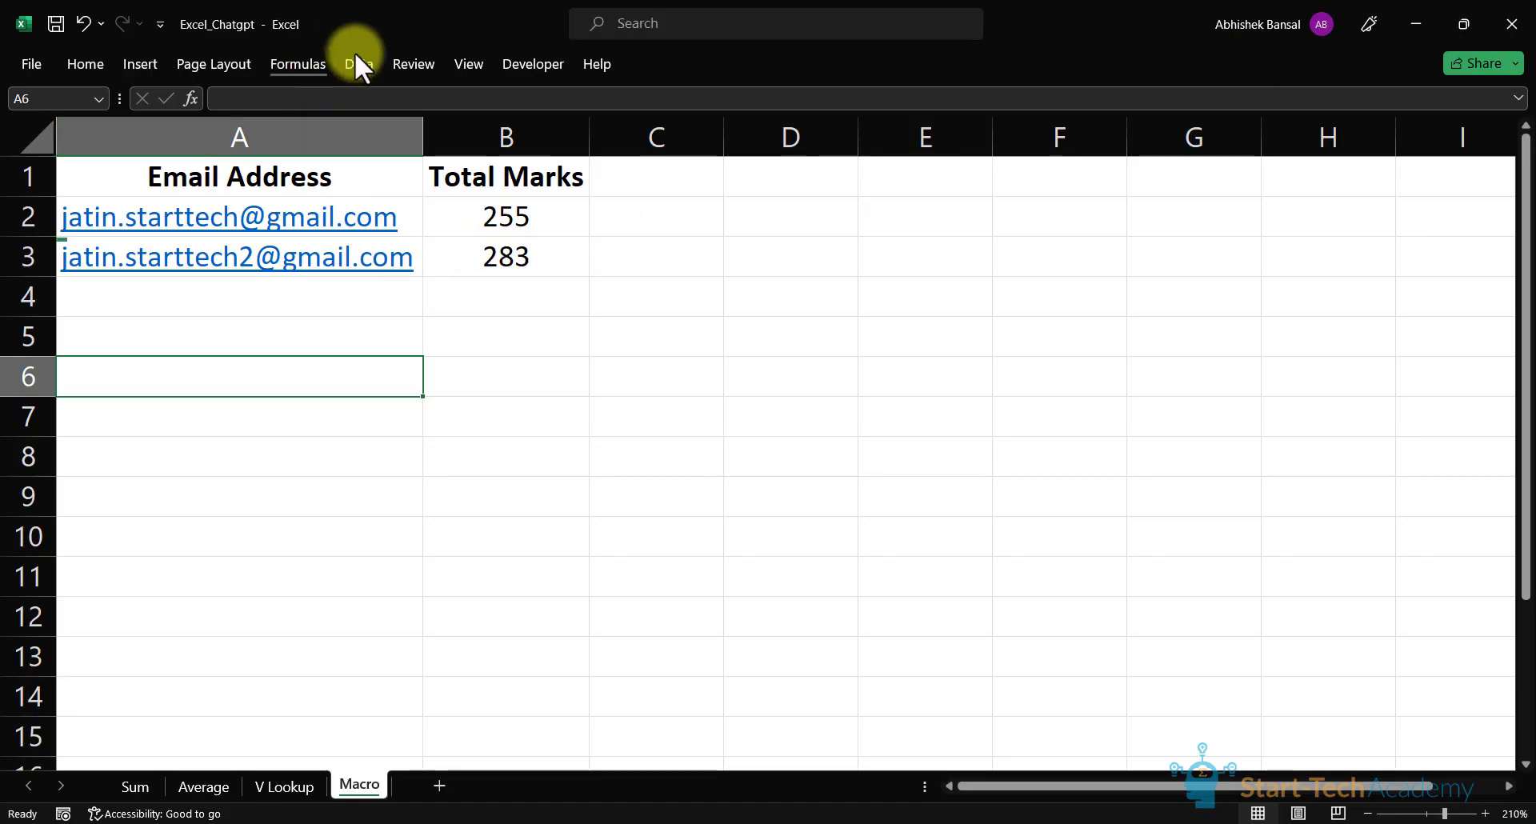
{"action": "left_click", "coordinate": [528, 65]}
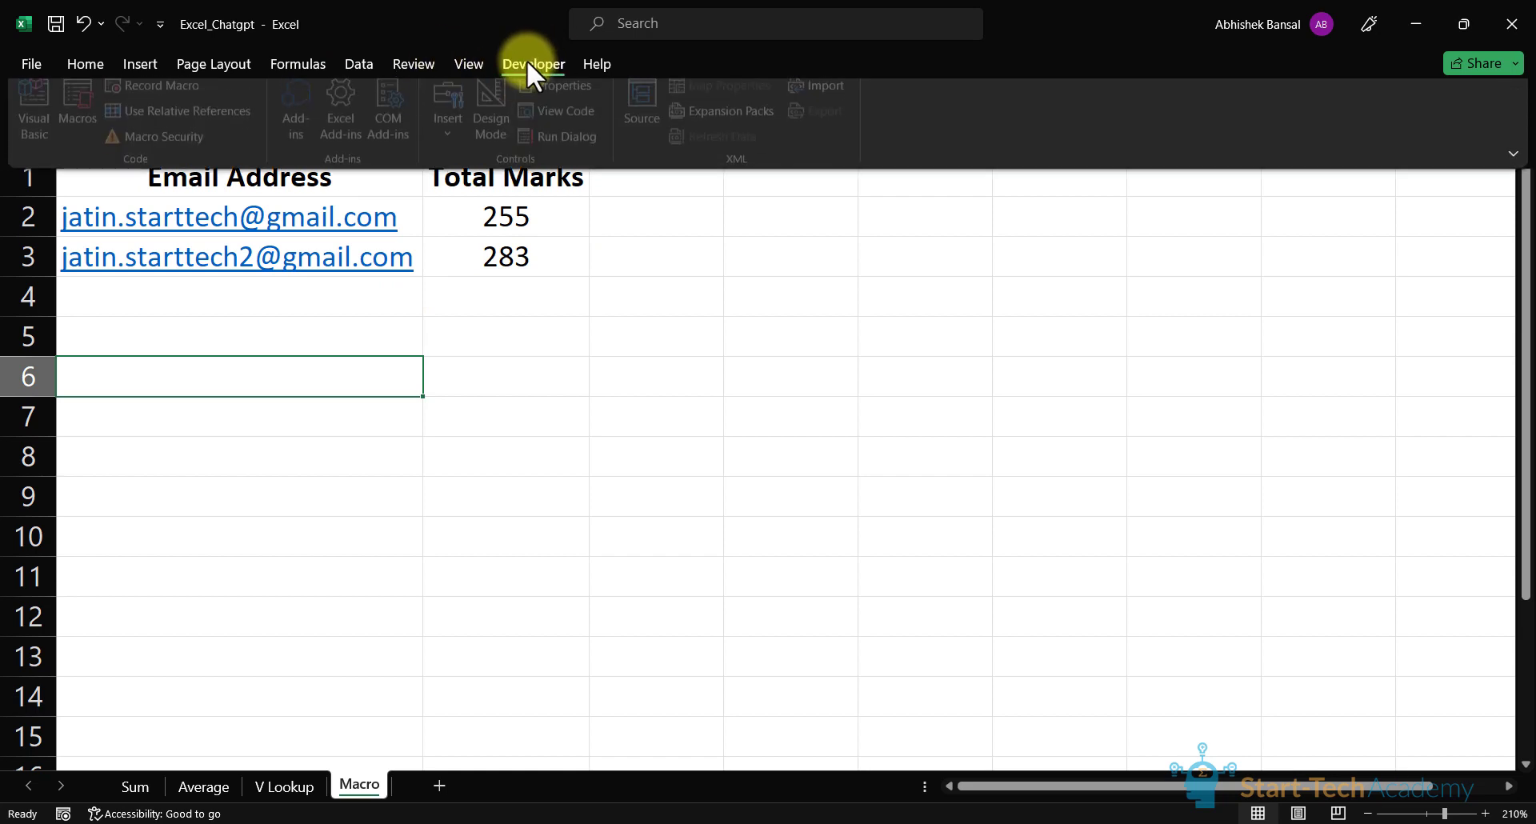
{"action": "left_click", "coordinate": [79, 111]}
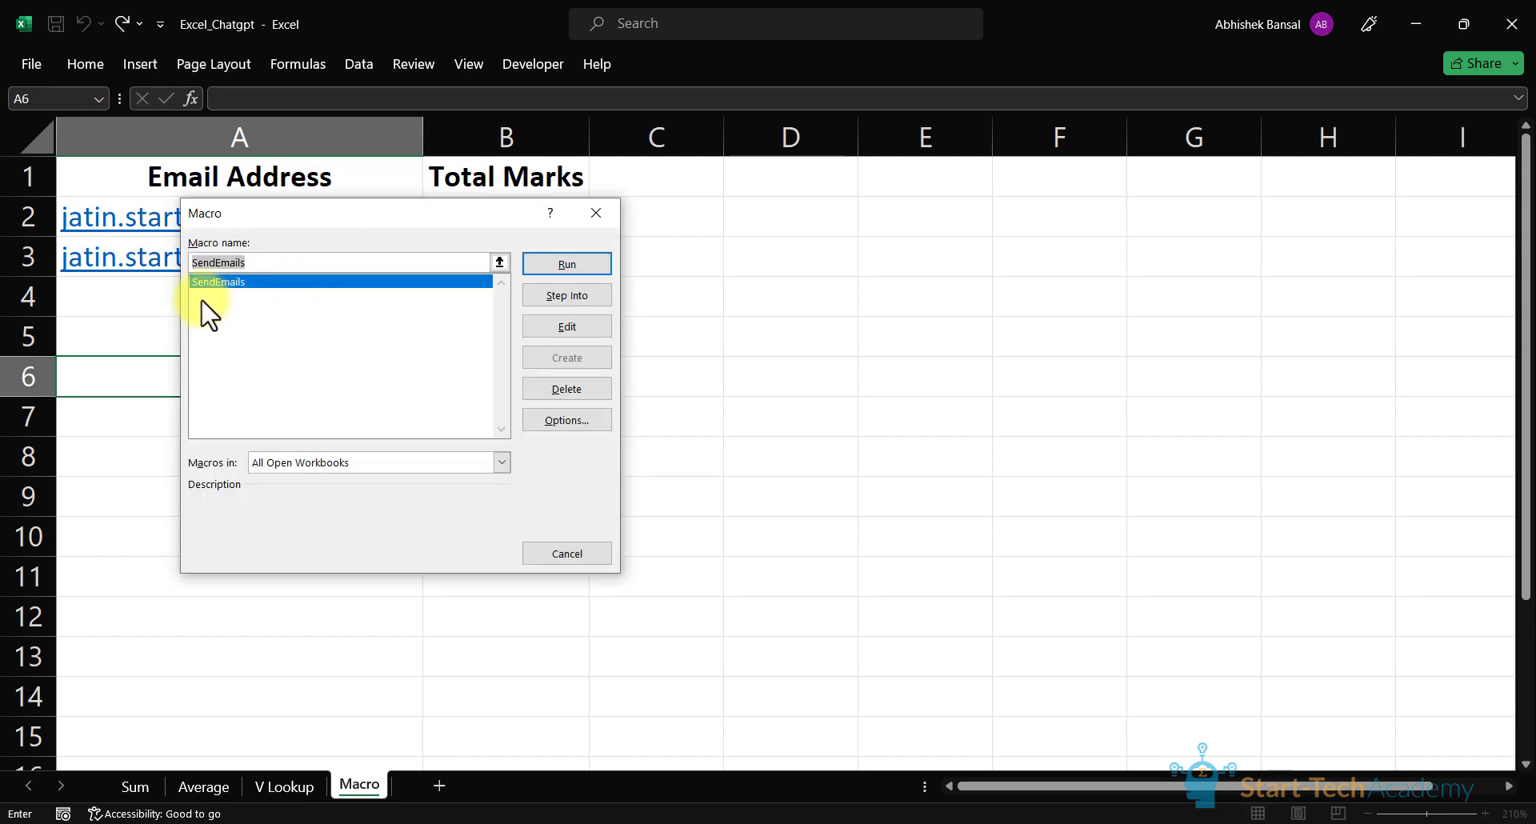
{"action": "left_click", "coordinate": [568, 266]}
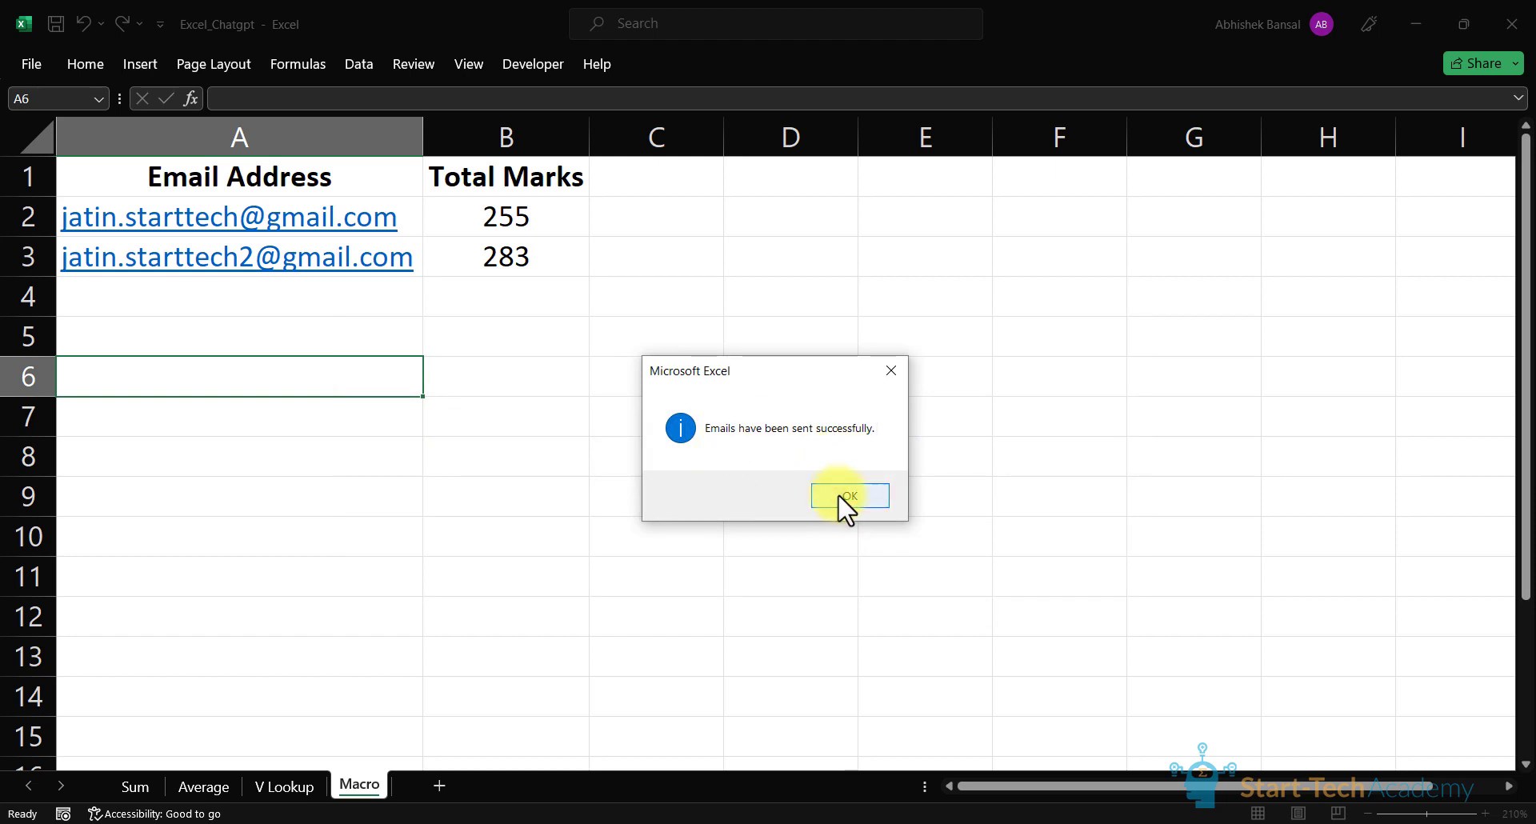
Step: Dismiss the emails-sent message and open the Start-Tech Academy emails with 255 and 283 marks
{"action": "left_click", "coordinate": [848, 496]}
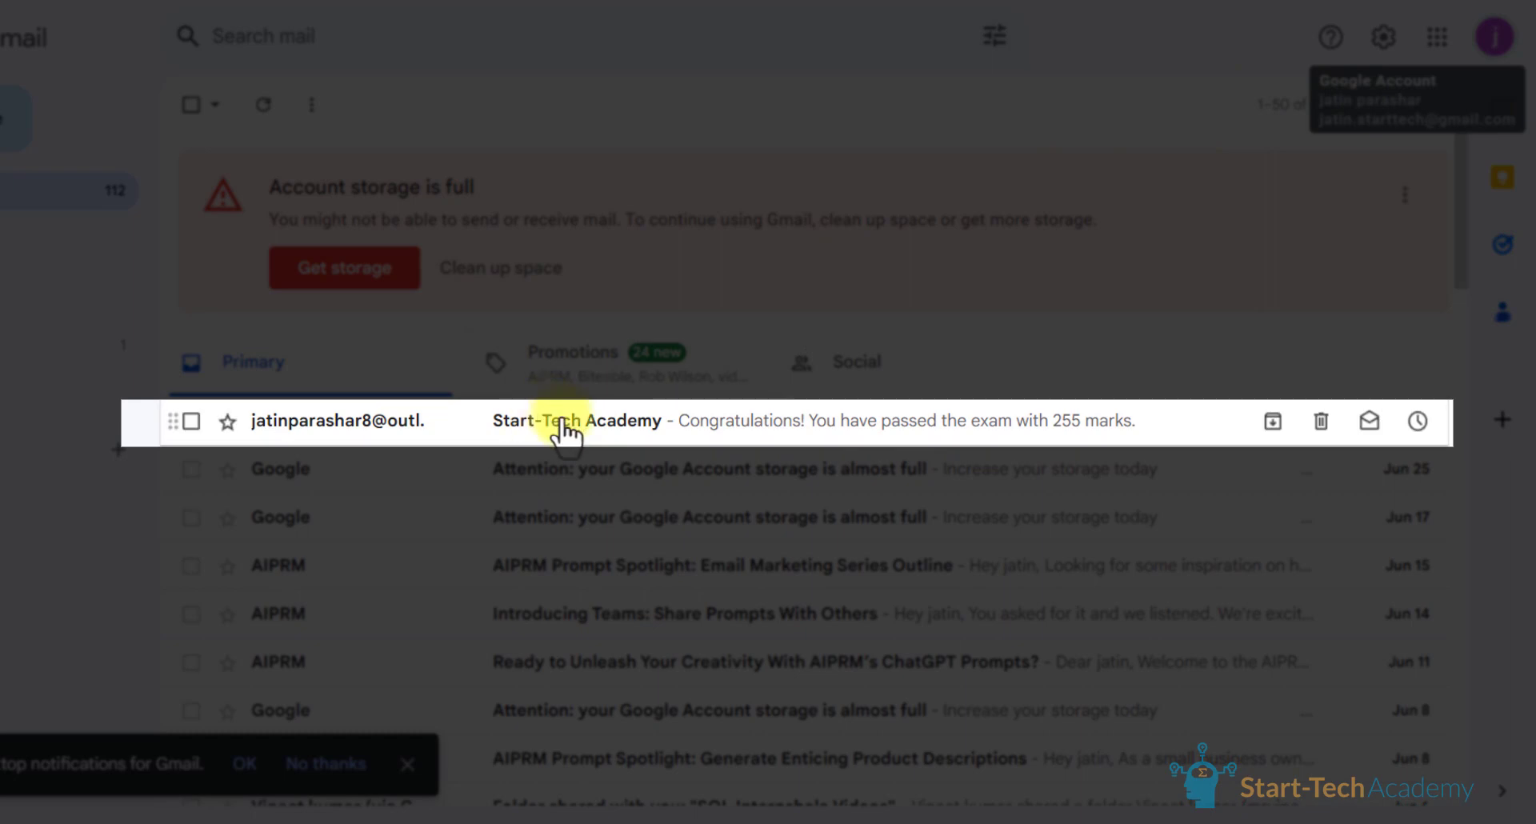
{"action": "left_click", "coordinate": [473, 432]}
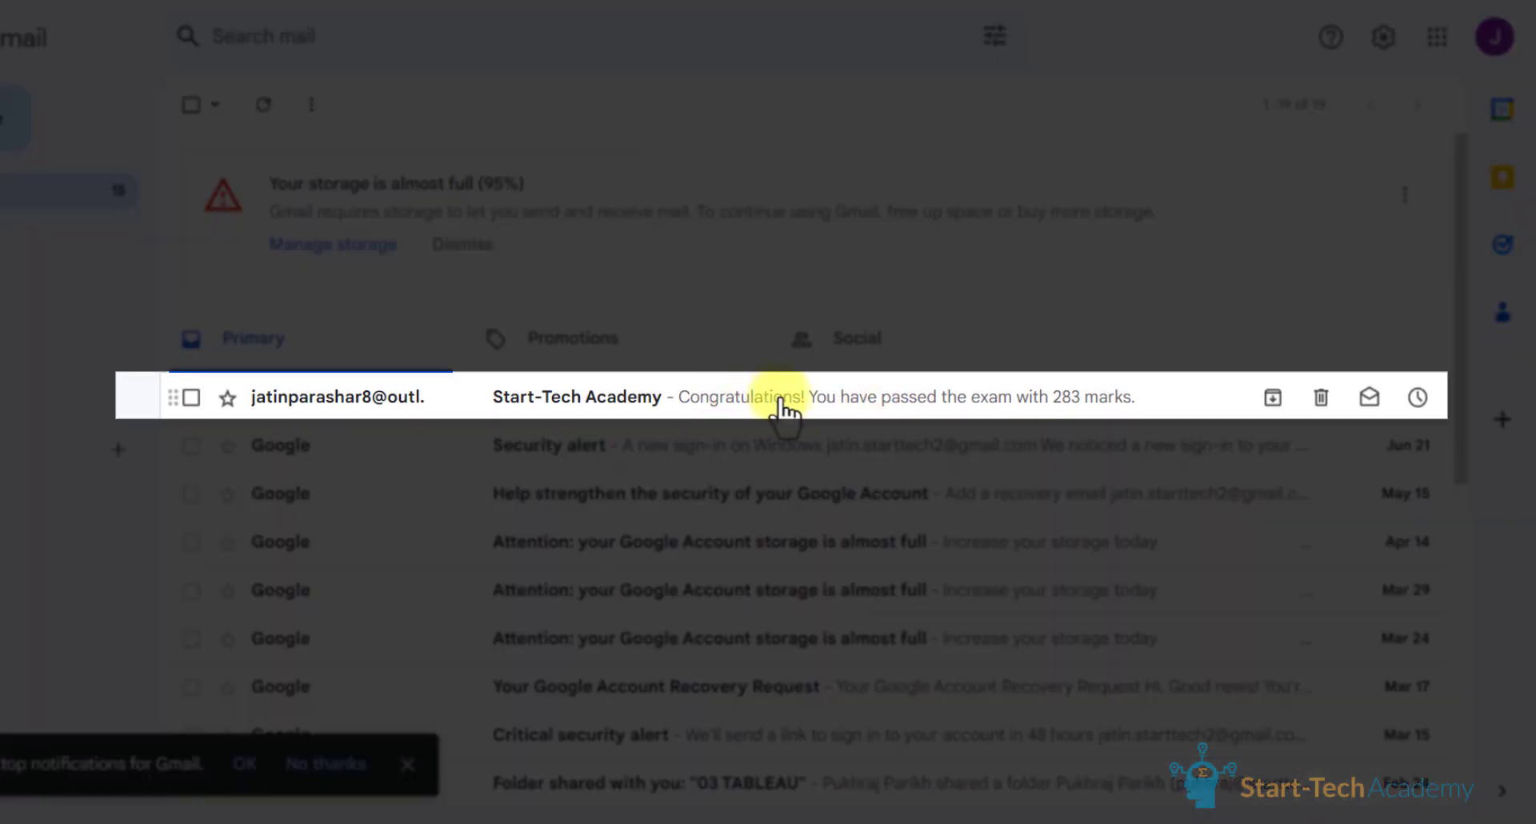
{"action": "left_click", "coordinate": [970, 394]}
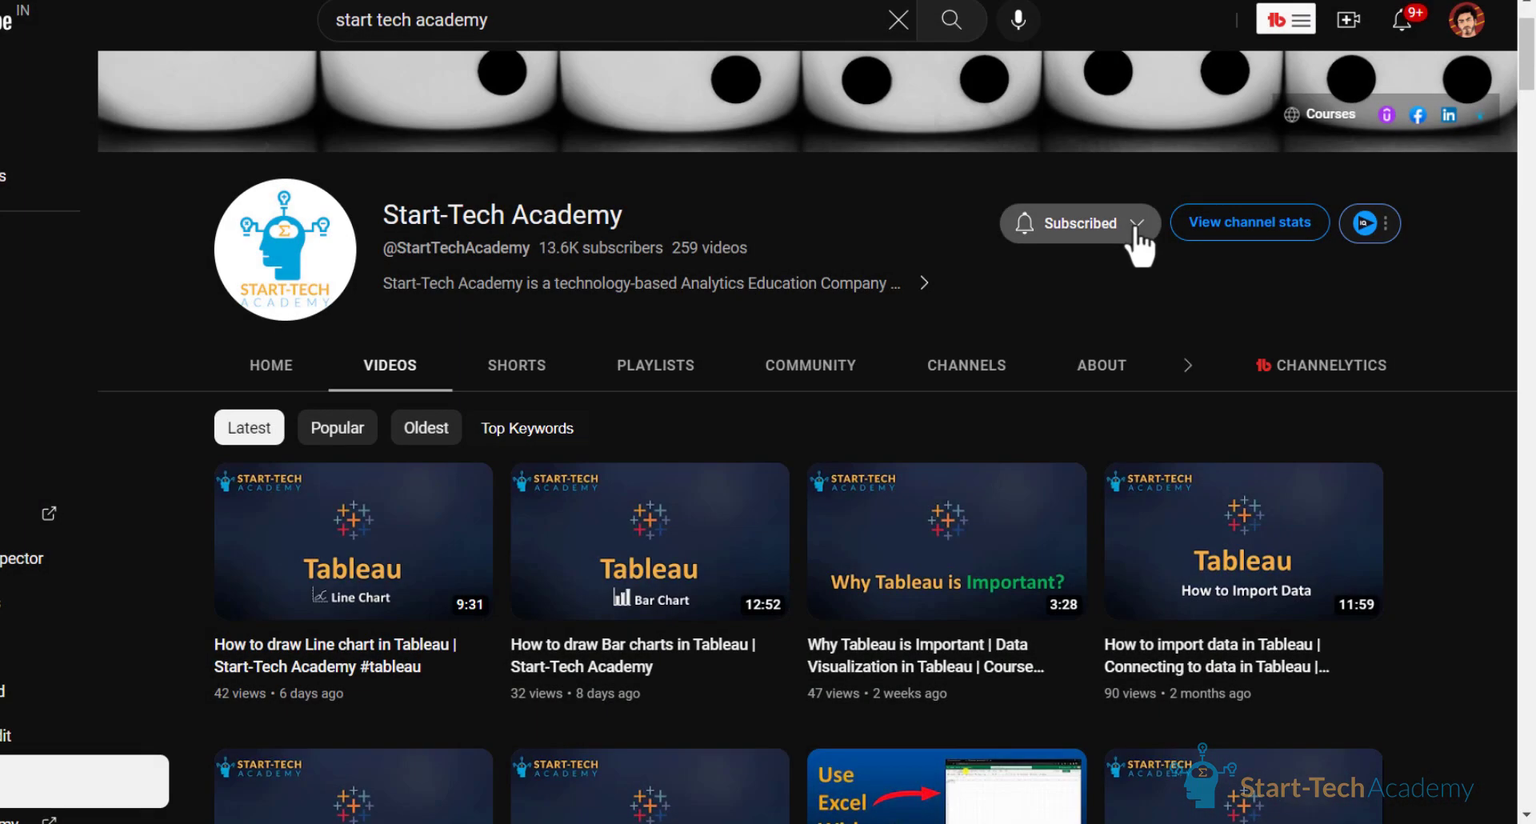
Step: Set Start-Tech Academy channel notifications to All and scroll down its videos list
{"action": "left_click", "coordinate": [1141, 224]}
{"action": "left_click", "coordinate": [1040, 268]}
{"action": "scroll", "coordinate": [872, 314], "scroll_direction": "down", "scroll_amount": 5}
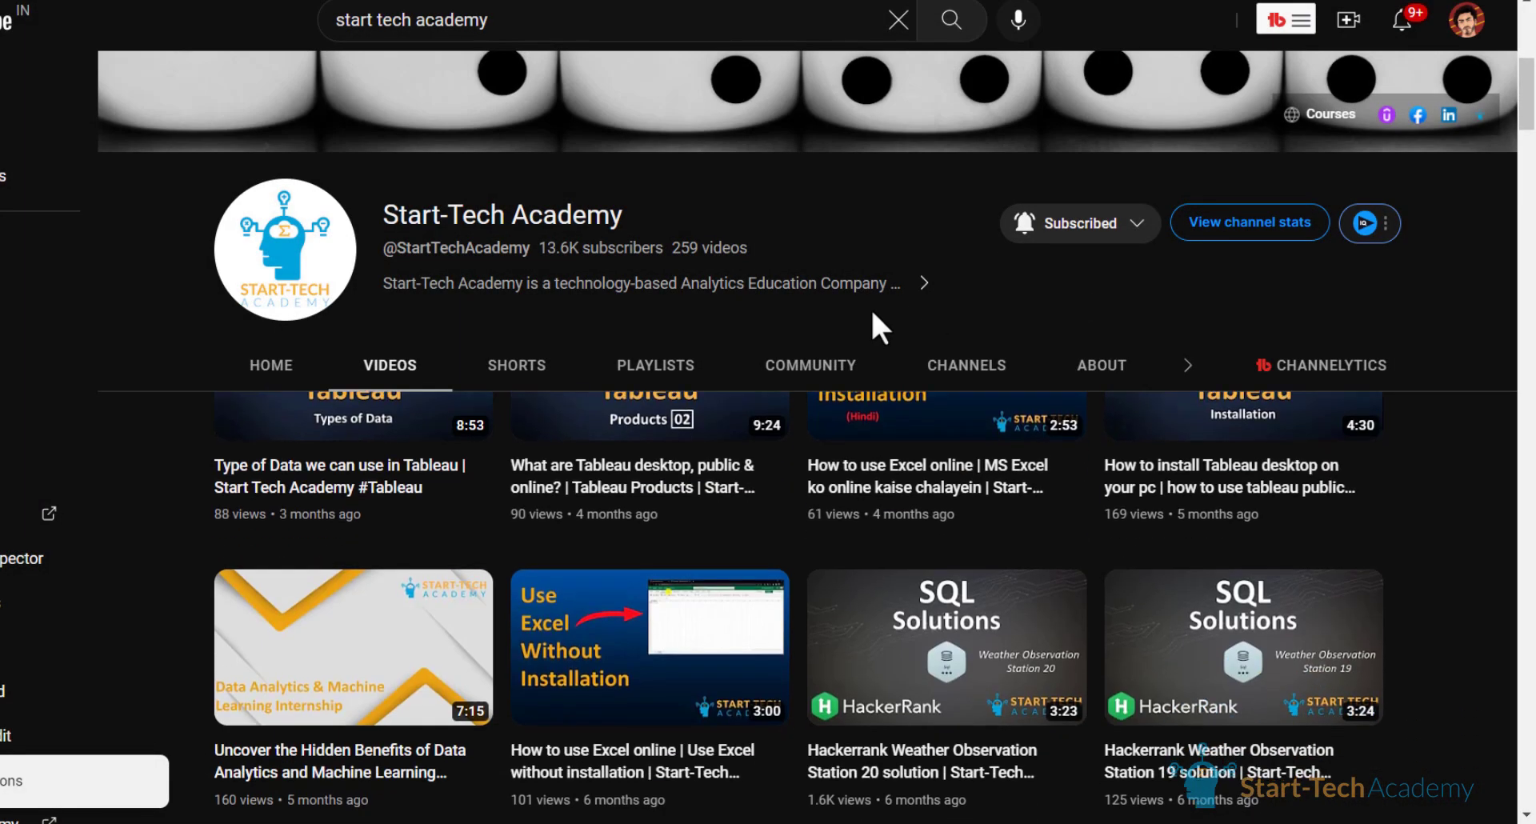
{"action": "scroll", "coordinate": [872, 314], "scroll_direction": "down", "scroll_amount": 15}
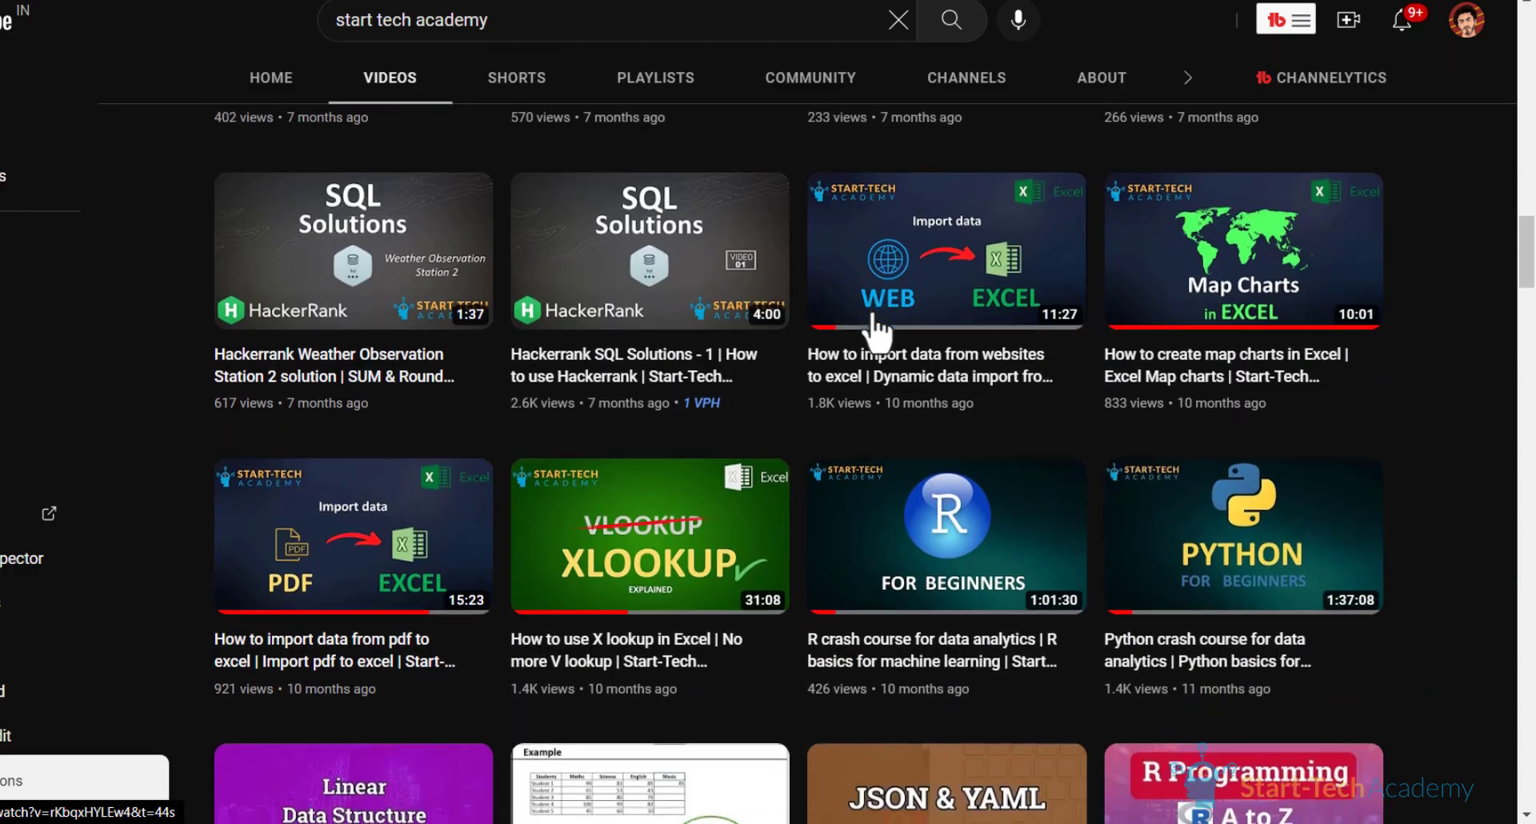